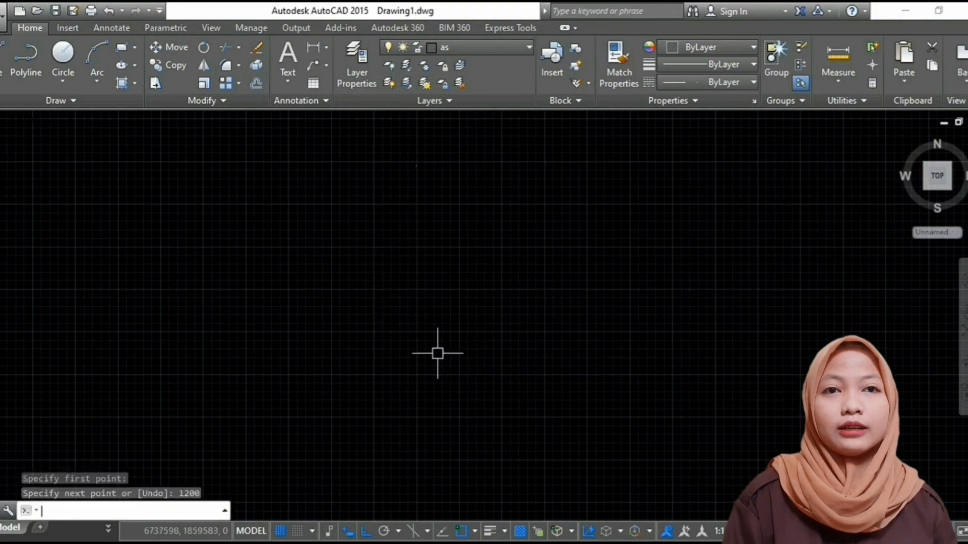
# - Offset the vertical axis line 600 units to the right
pyautogui.scroll(10, 405, 156)
pyautogui.scroll(5, 248, 146)
pyautogui.moveTo(249, 187); pyautogui.dragTo(215, 301, button='middle')
pyautogui.scroll(-6, 217, 308)
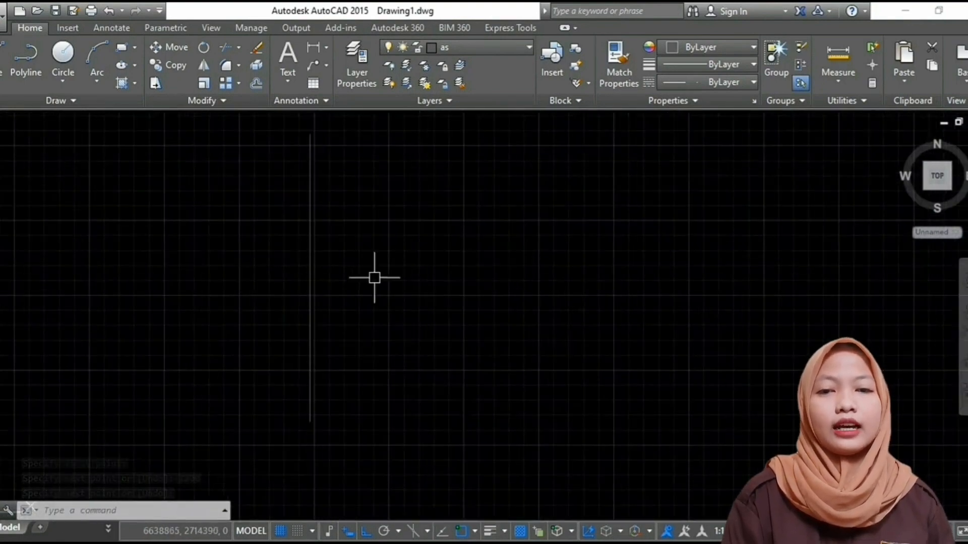
pyautogui.write('o')
pyautogui.press('Return')
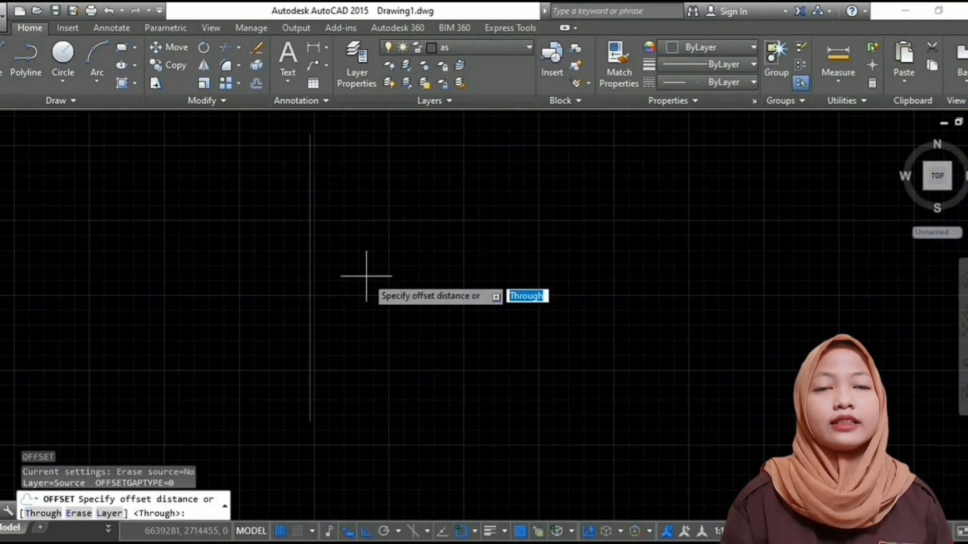
pyautogui.press('Return')
pyautogui.click(314, 214)
pyautogui.click(465, 229)
pyautogui.press('Escape')
# - Draw horizontal lines joining the upper ends and the lower ends of the two vertical lines
pyautogui.write('l')
pyautogui.press('Return')
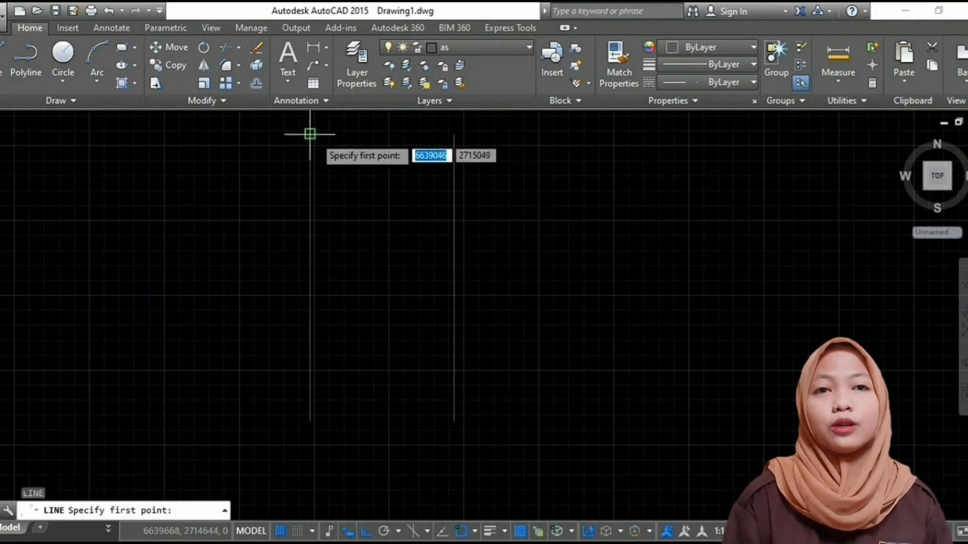
pyautogui.click(310, 135)
pyautogui.click(454, 134)
pyautogui.press('Escape')
pyautogui.press('Return')
pyautogui.click(310, 422)
pyautogui.click(454, 422)
pyautogui.press('Escape')
# - Erase the rectangle's top line and redraw it between the upper ends of the two vertical lines
pyautogui.click(401, 205)
pyautogui.click(351, 128)
pyautogui.write('e')
pyautogui.press('Return')
pyautogui.write('l')
pyautogui.press('Return')
pyautogui.click(310, 134)
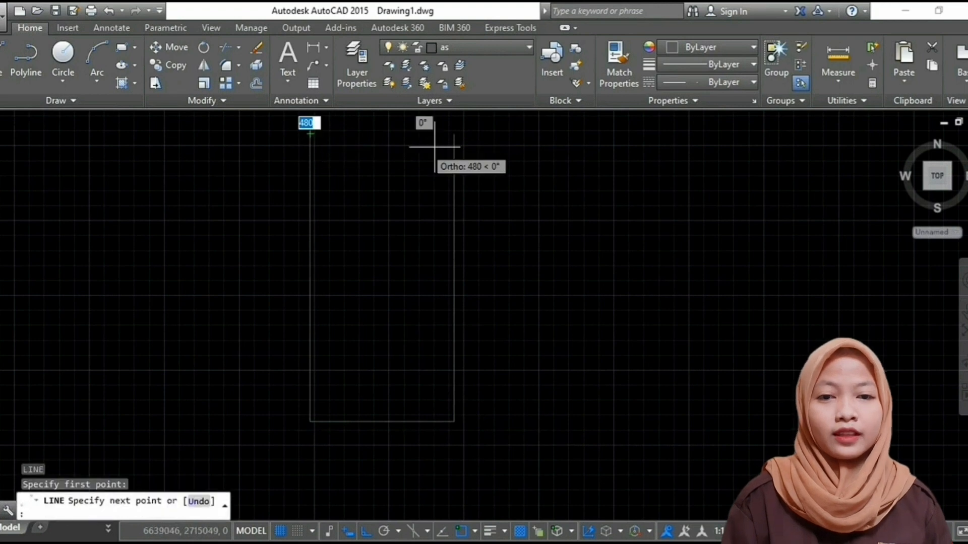
pyautogui.click(454, 134)
pyautogui.press('Escape')
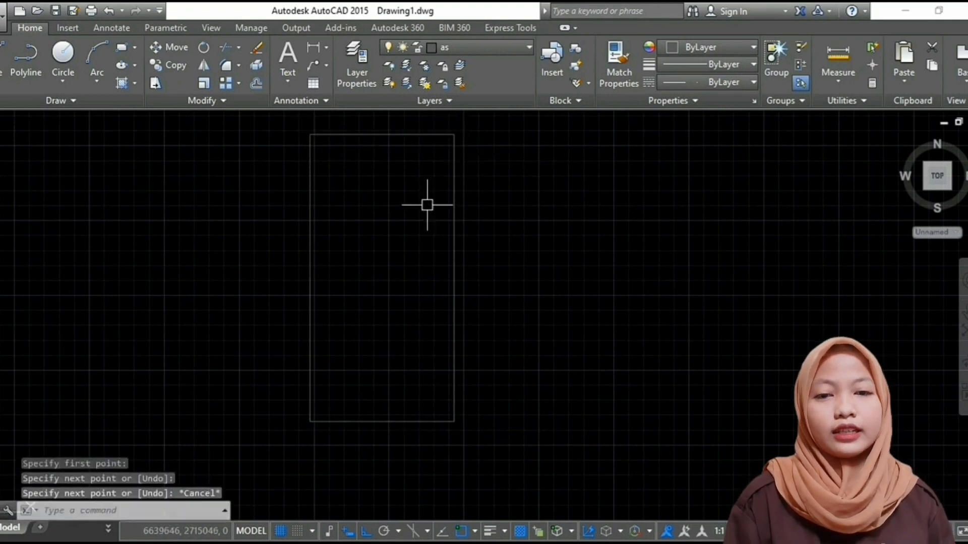
# - Offset the rectangle's bottom line 400 units upward
pyautogui.write('o')
pyautogui.press('Return')
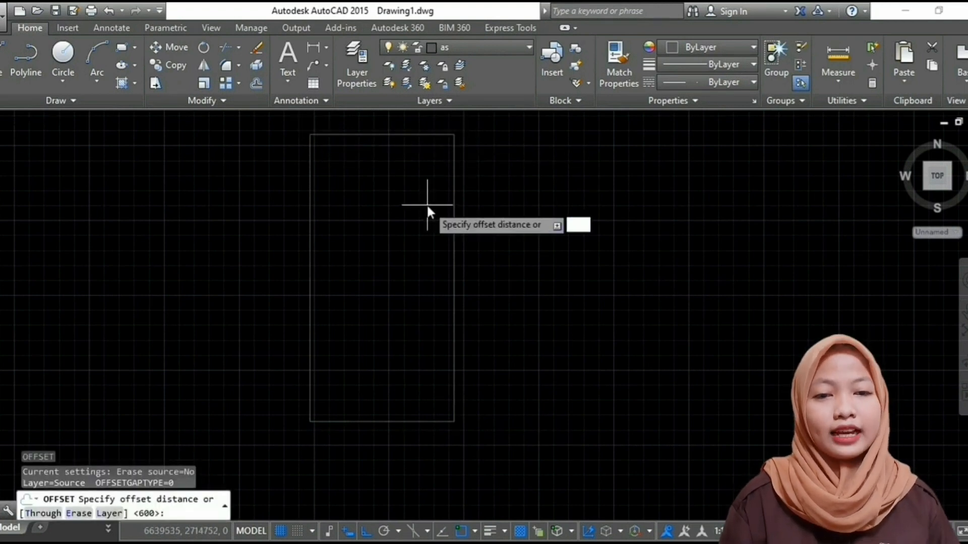
pyautogui.press('Return')
pyautogui.click(396, 421)
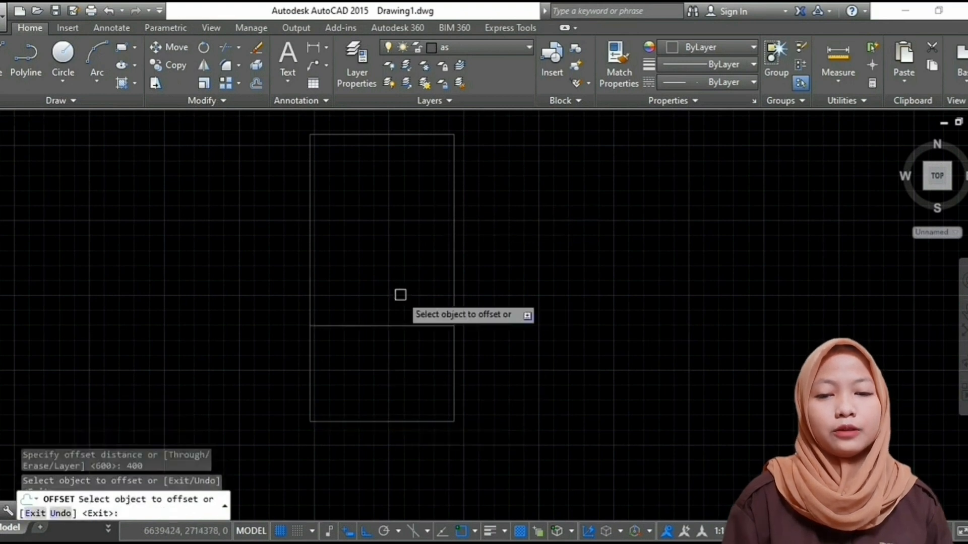
pyautogui.click(399, 329)
pyautogui.press('Escape')
# - Offset the new interior horizontal line 100 units upward
pyautogui.press('Return')
pyautogui.write('1')
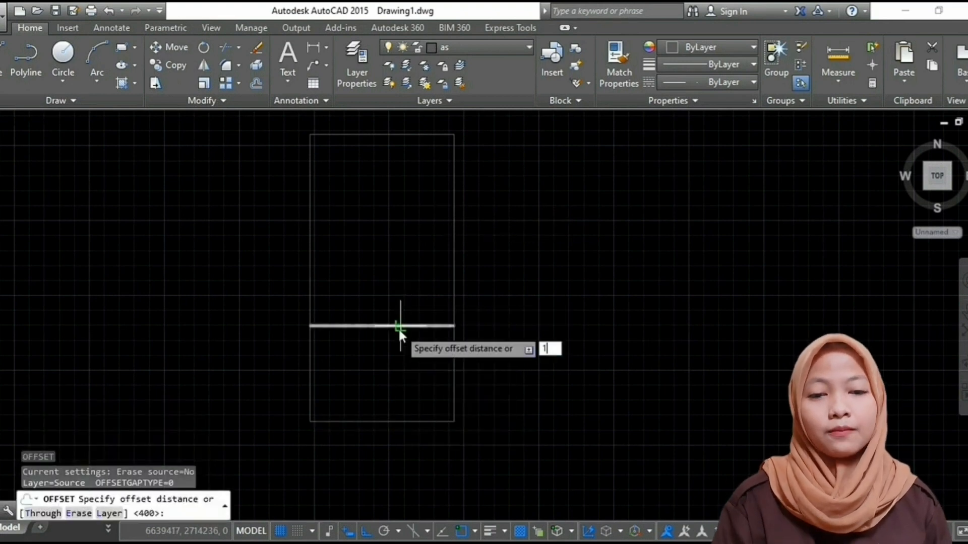
pyautogui.press('Return')
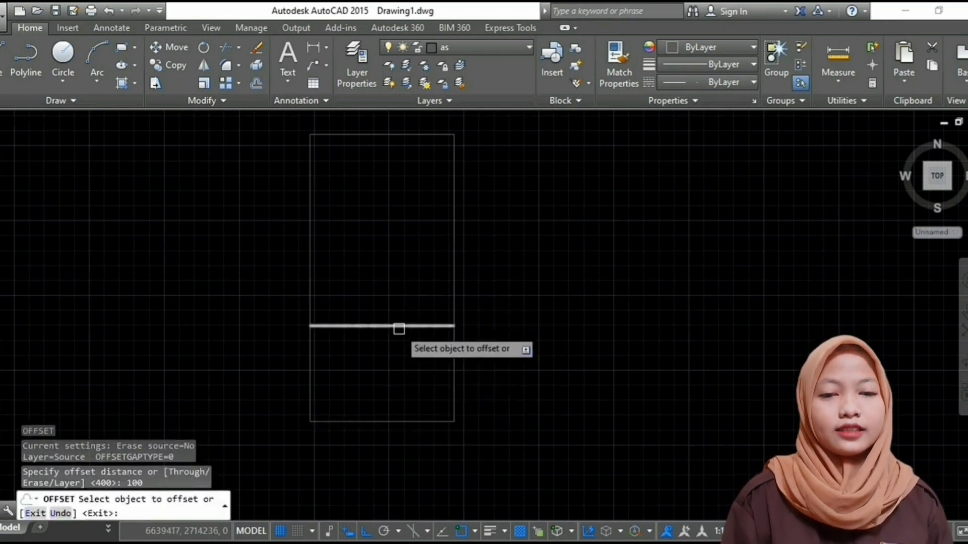
pyautogui.click(398, 326)
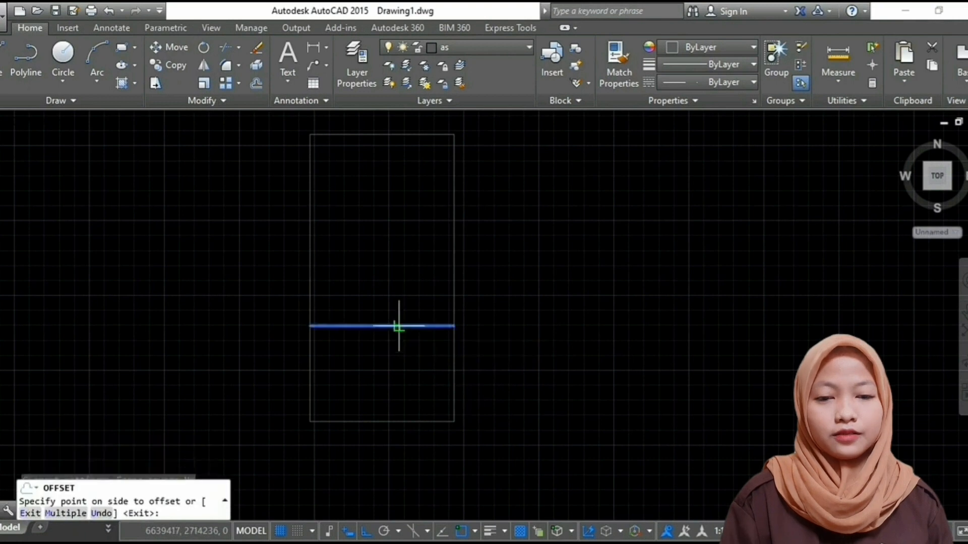
pyautogui.click(389, 274)
pyautogui.press('Escape')
# - Offset the uppermost interior horizontal line 200 units upward
pyautogui.press('Return')
pyautogui.write('200')
pyautogui.press('Return')
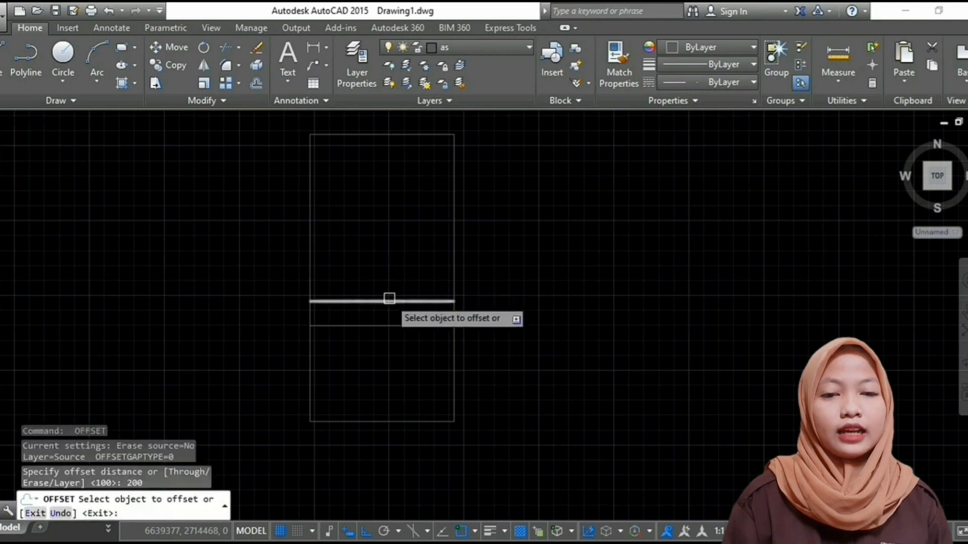
pyautogui.click(389, 302)
pyautogui.click(387, 240)
pyautogui.press('Escape')
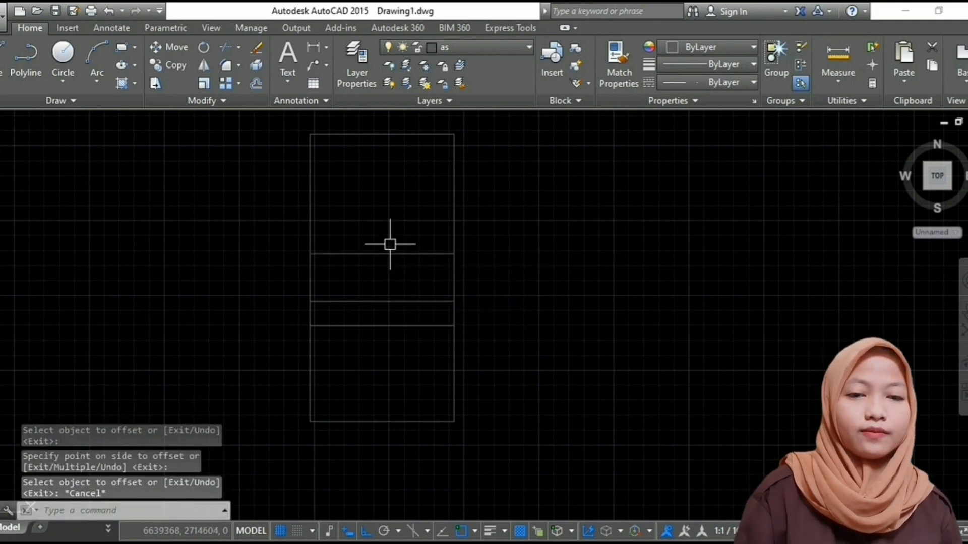
# - Offset the highest interior horizontal line another 125 units upward
pyautogui.press('Return')
pyautogui.write('120')
pyautogui.press('Return')
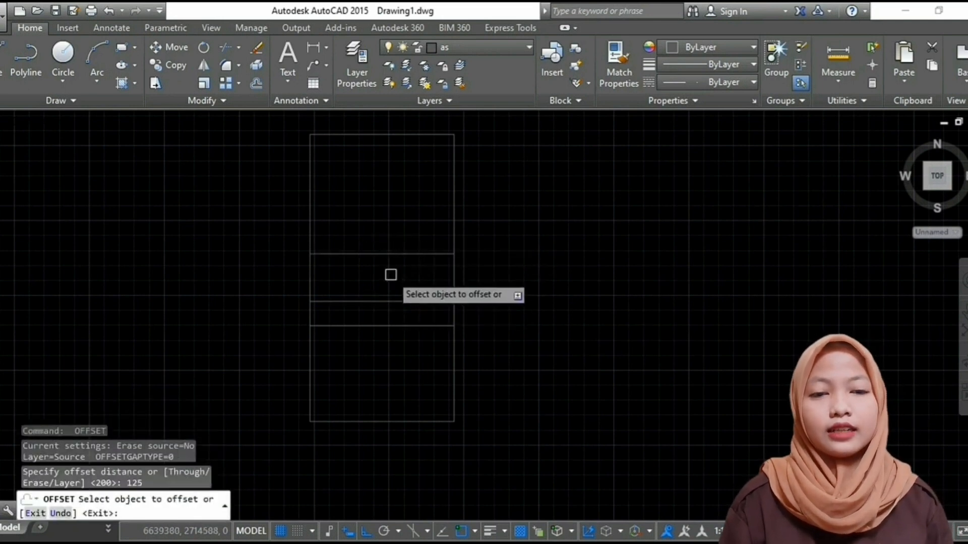
pyautogui.click(391, 254)
pyautogui.click(396, 209)
pyautogui.press('Escape')
# - Offset the latest interior horizontal line 100 units upward to complete the horizontal divisions
pyautogui.press('Return')
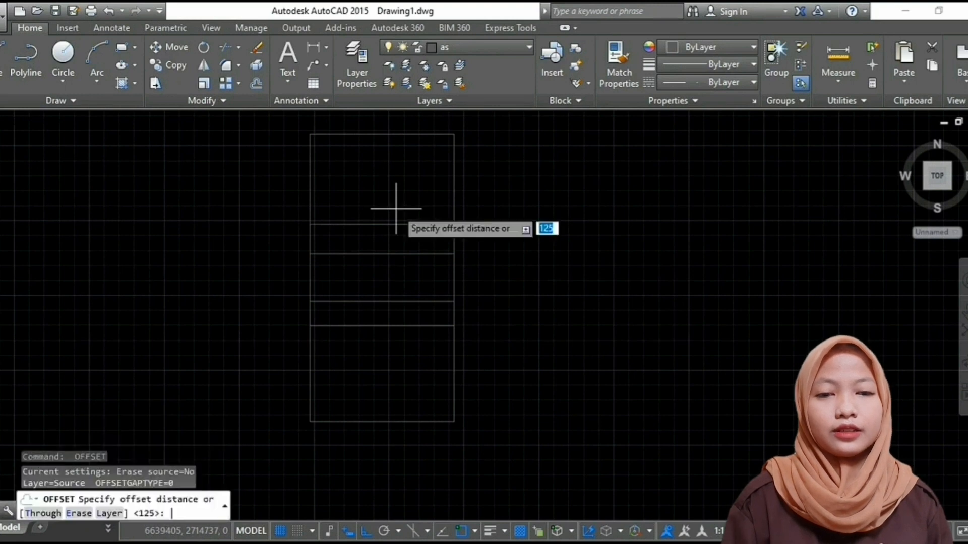
pyautogui.write('100')
pyautogui.press('Return')
pyautogui.click(392, 224)
pyautogui.click(390, 190)
pyautogui.press('Escape')
# - Draw a vertical centre line from the midpoint of the rectangle's top edge to its bottom edge
pyautogui.write('l')
pyautogui.press('Return')
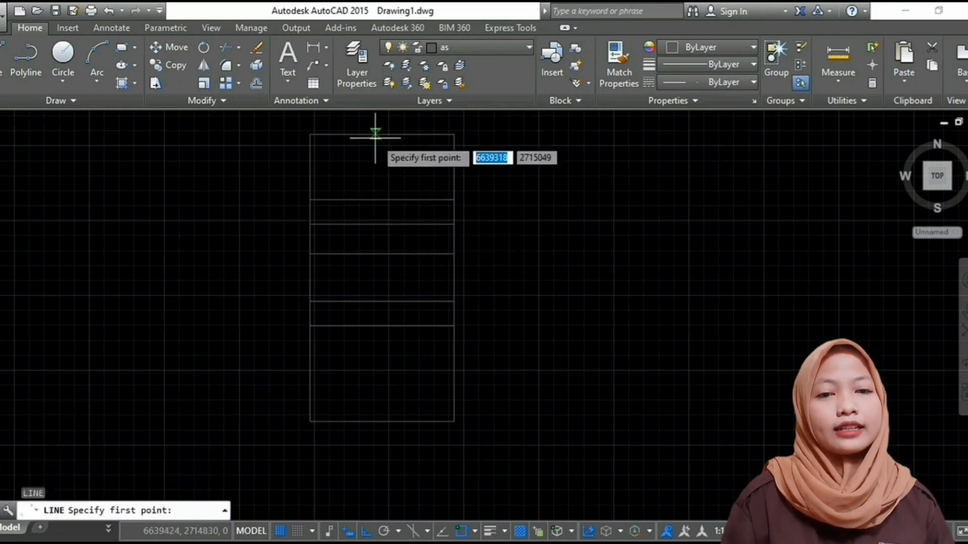
pyautogui.click(381, 135)
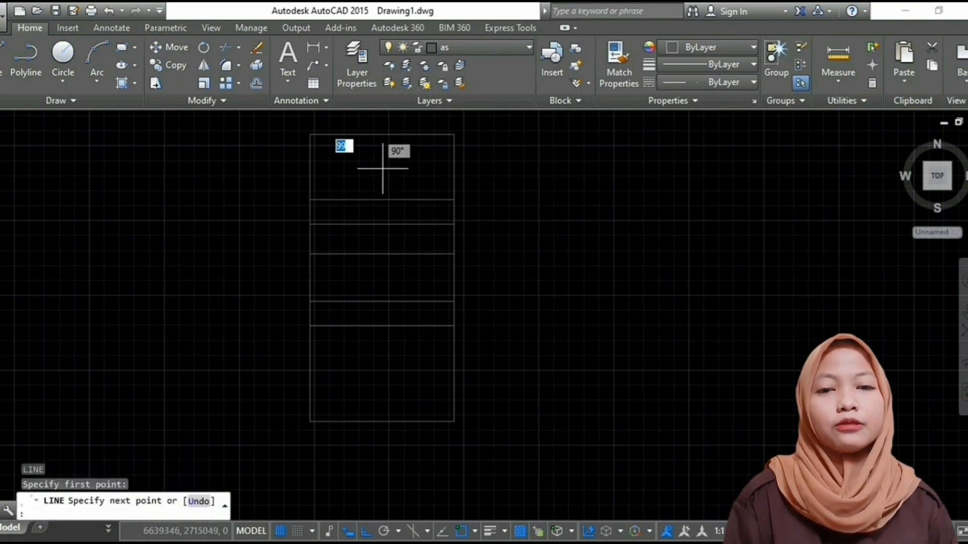
pyautogui.click(382, 422)
pyautogui.press('Escape')
# - Offset the rectangle's right edge 175 units to the left
pyautogui.moveTo(404, 341)
pyautogui.mouseDown(button='middle')
pyautogui.moveTo(456, 337)
pyautogui.moveTo(434, 340)
pyautogui.mouseUp(button='middle')
pyautogui.scroll(2, 456, 332)
pyautogui.write('o')
pyautogui.press('Return')
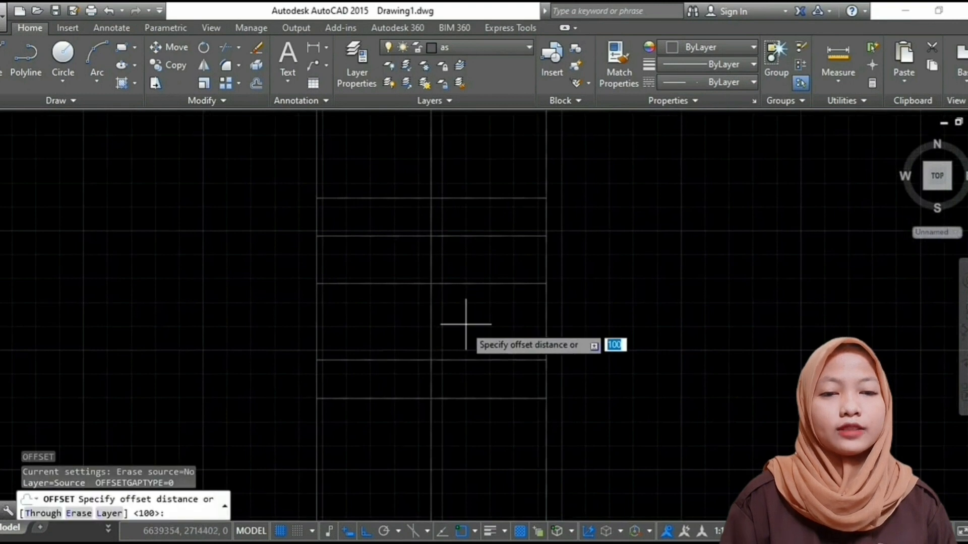
pyautogui.write('175')
pyautogui.press('Return')
pyautogui.click(547, 260)
pyautogui.click(469, 259)
pyautogui.press('Escape')
# - Trim the new vertical line so only its segment between the two horizontal lines spaced 125 units apart is left
pyautogui.write('re')
pyautogui.press('Return')
pyautogui.scroll(1, 499, 260)
pyautogui.write('tr')
pyautogui.press('Return')
pyautogui.click(489, 297)
pyautogui.scroll(-1, 499, 231)
pyautogui.click(502, 225)
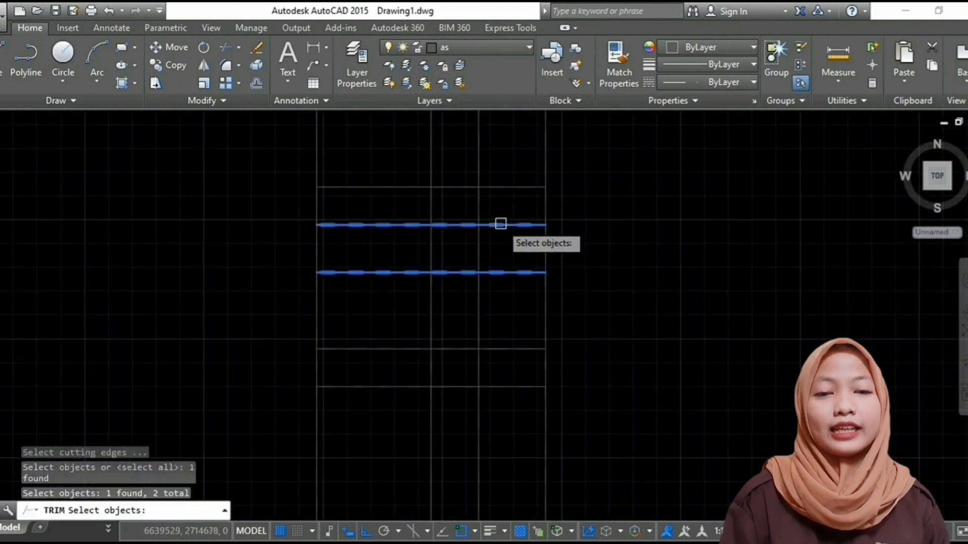
pyautogui.scroll(2, 481, 237)
pyautogui.press('Return')
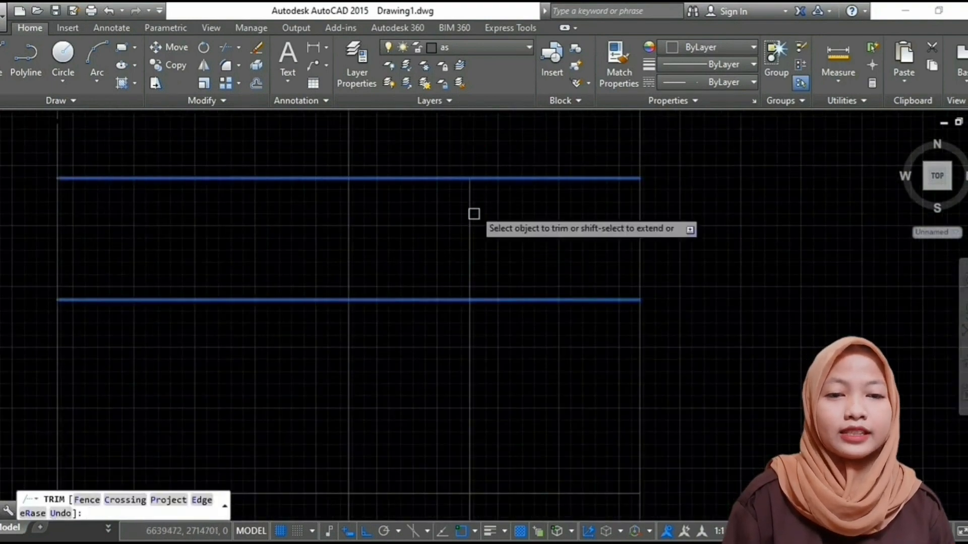
pyautogui.click(471, 339)
pyautogui.press('Escape')
# - Trim the left halves of the two lines bounding the 125-unit strip and the right half of the line below them
pyautogui.scroll(-3, 433, 335)
pyautogui.scroll(1, 417, 343)
pyautogui.press('Return')
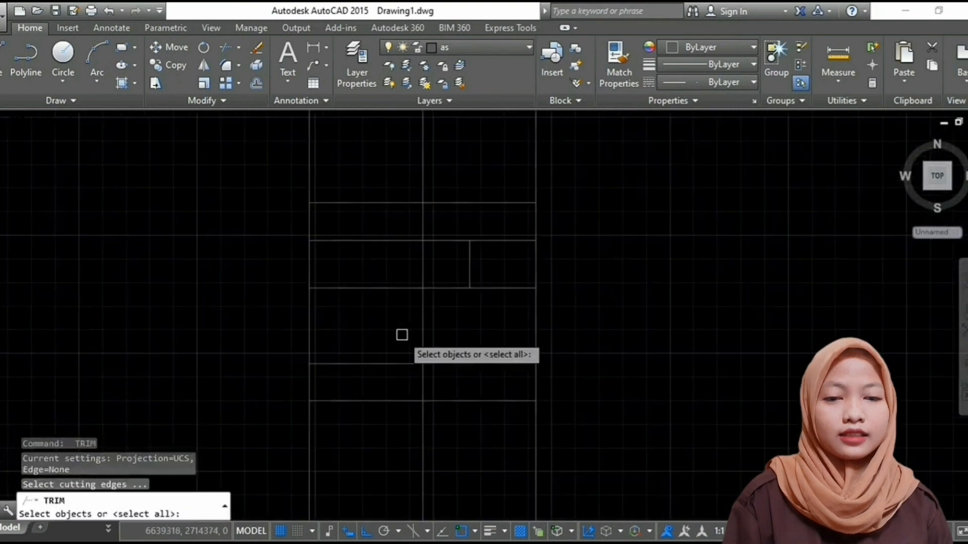
pyautogui.press('Return')
pyautogui.click(405, 339)
pyautogui.click(340, 225)
pyautogui.click(452, 358)
pyautogui.moveTo(426, 229); pyautogui.dragTo(431, 241, button='middle')
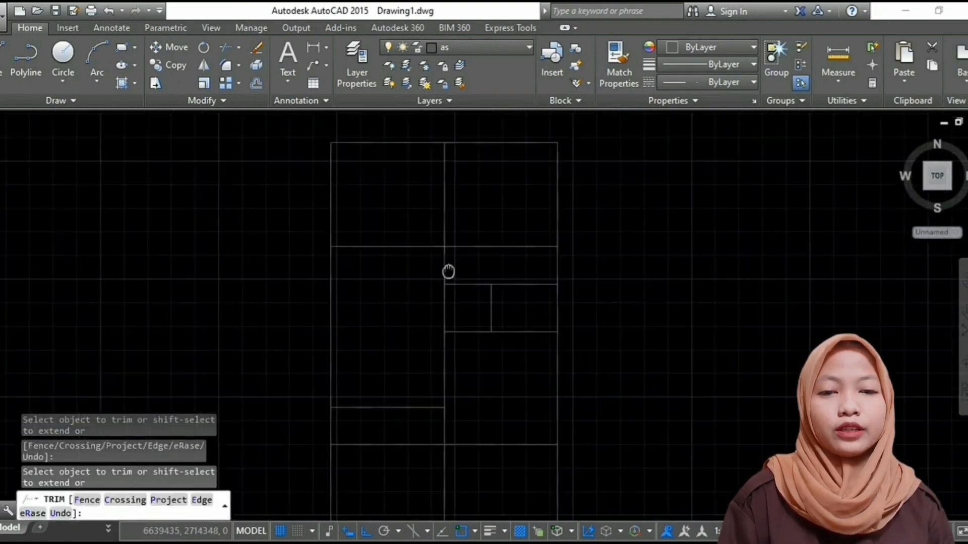
pyautogui.press('Escape')
# - Trim the vertical centre line's segment that crosses the 125-unit strip
pyautogui.scroll(-2, 455, 360)
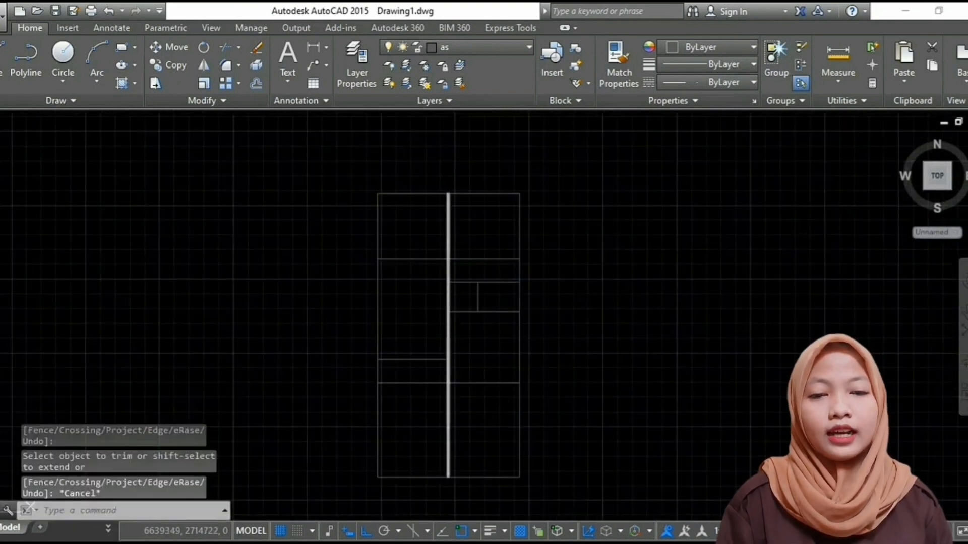
pyautogui.press('Return')
pyautogui.press('Return')
pyautogui.click(448, 297)
pyautogui.press('Escape')
# - Make dinding 2 the current layer
pyautogui.scroll(-2, 488, 300)
pyautogui.scroll(2, 466, 336)
pyautogui.moveTo(466, 337); pyautogui.dragTo(467, 327, button='middle')
pyautogui.scroll(2, 398, 255)
pyautogui.scroll(-2, 398, 255)
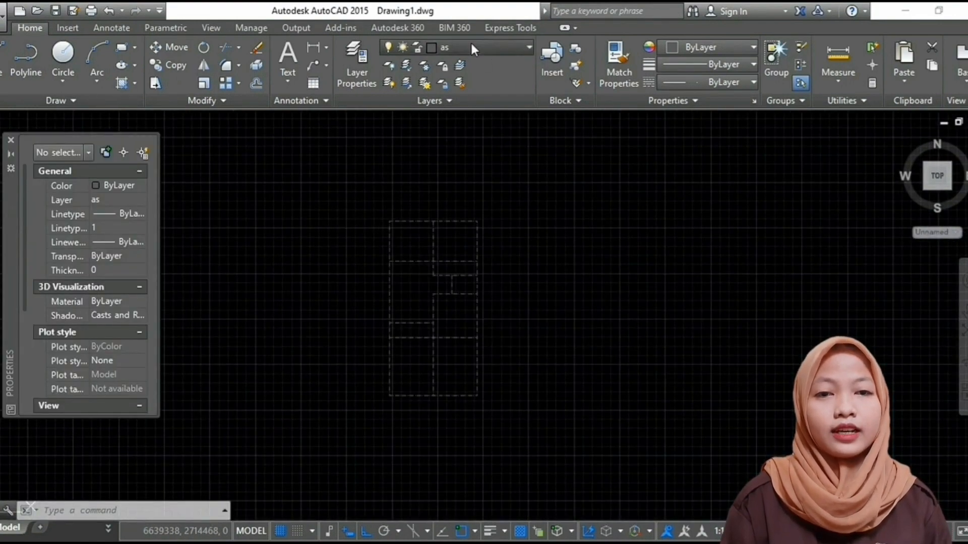
pyautogui.click(474, 49)
pyautogui.click(479, 117)
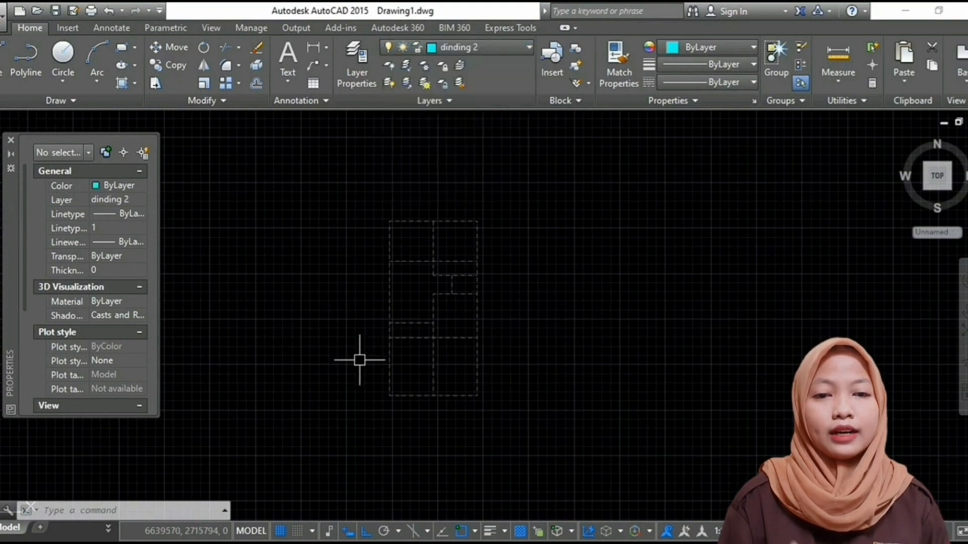
# - Start a multiline with Zero justification and a scale of 15
pyautogui.scroll(4, 388, 411)
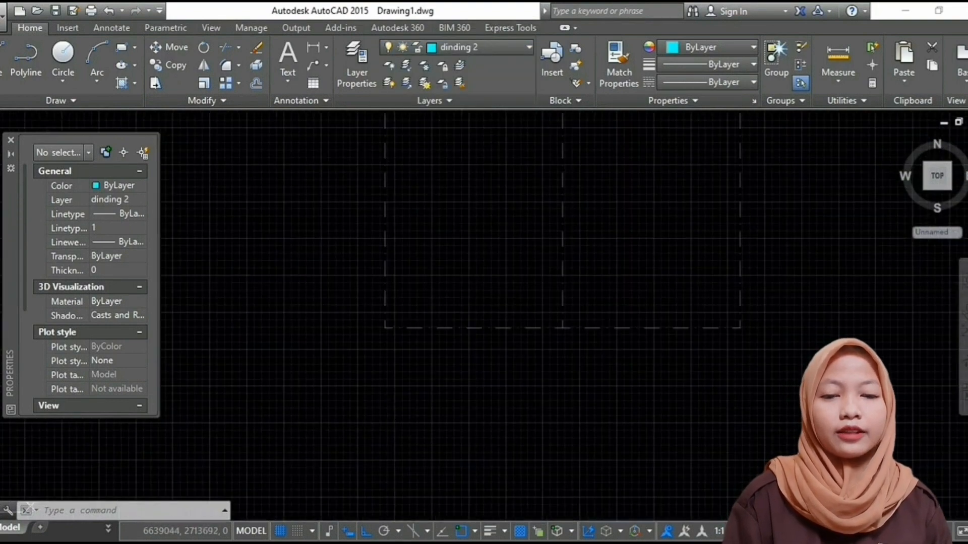
pyautogui.write('ml')
pyautogui.press('Return')
pyautogui.write('j')
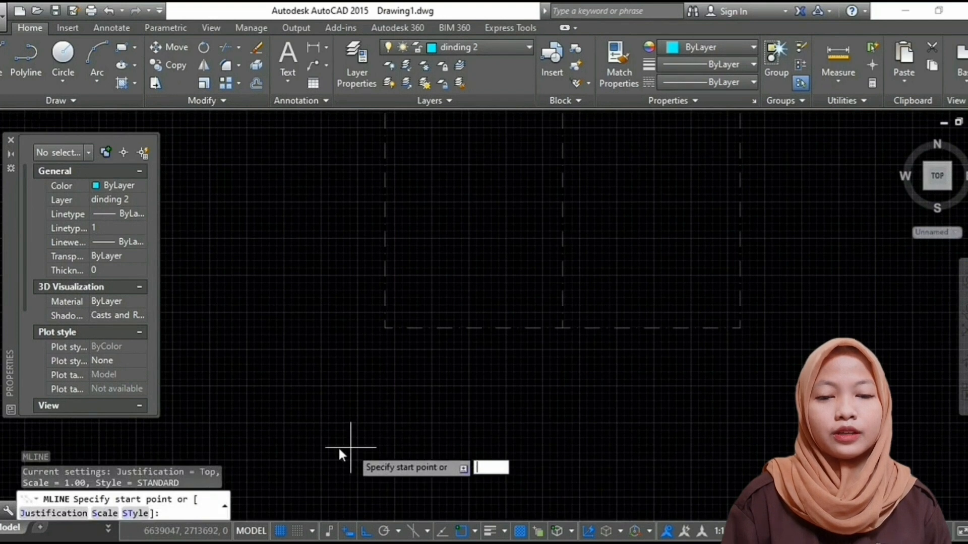
pyautogui.press('Return')
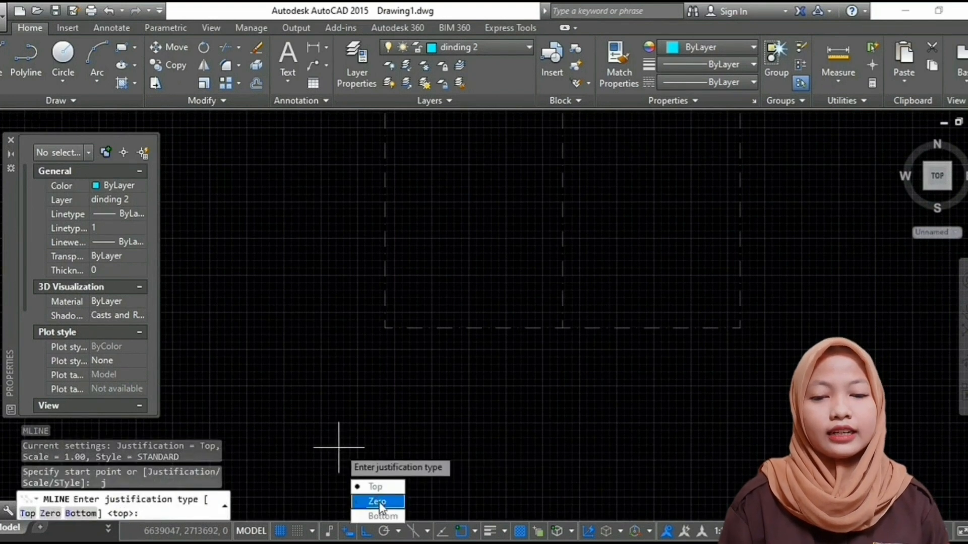
pyautogui.click(378, 502)
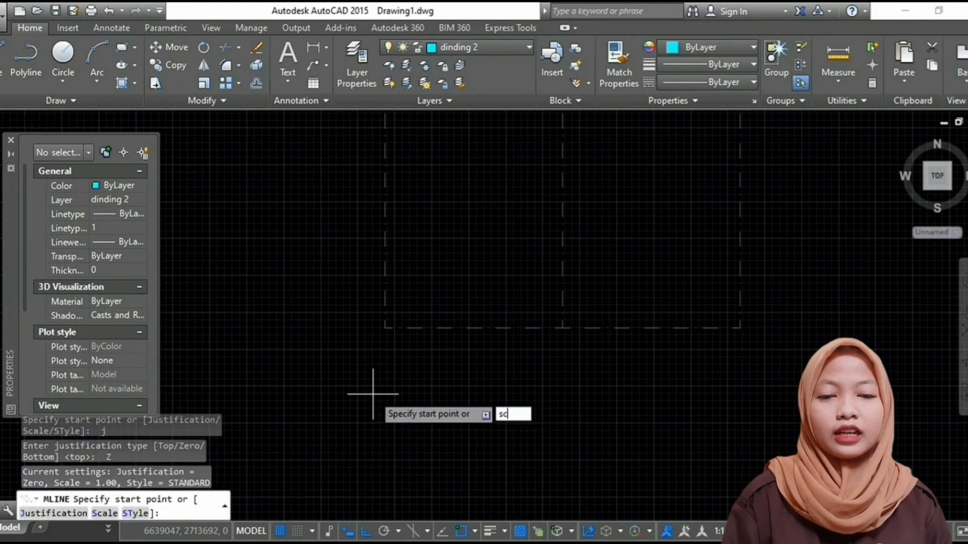
pyautogui.write('sc')
pyautogui.press('Return')
pyautogui.write('15')
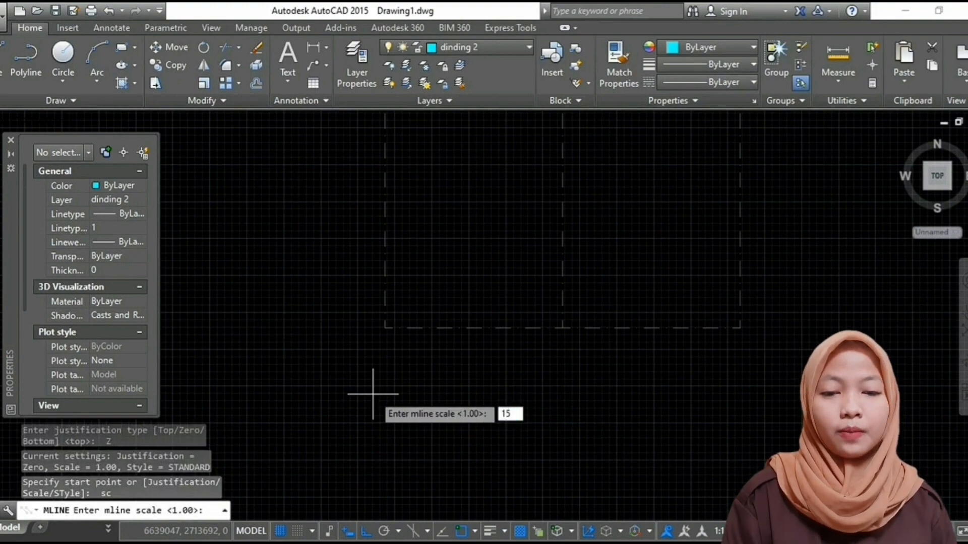
pyautogui.press('Return')
# - Draw the outer wall multiline from the plan's lower-left corner up the left axis, across the top and down to the lower-right corner
pyautogui.scroll(-3, 378, 324)
pyautogui.moveTo(378, 324); pyautogui.dragTo(377, 413, button='middle')
pyautogui.scroll(4, 376, 205)
pyautogui.click(387, 154)
pyautogui.click(739, 153)
pyautogui.scroll(-4, 726, 242)
pyautogui.moveTo(725, 242); pyautogui.dragTo(688, 146, button='middle')
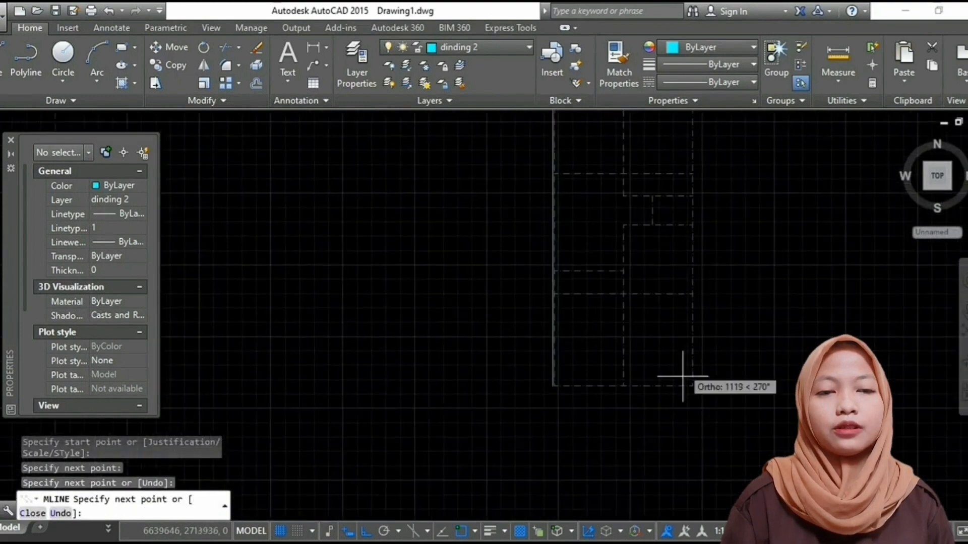
pyautogui.click(692, 386)
pyautogui.press('Return')
# - Draw a wall multiline from the top wall down the centre axis to the first horizontal axis, then left to the outer wall
pyautogui.scroll(-2, 609, 253)
pyautogui.moveTo(609, 254); pyautogui.dragTo(584, 275, button='middle')
pyautogui.scroll(4, 595, 211)
pyautogui.press('Return')
pyautogui.scroll(2, 538, 164)
pyautogui.click(533, 145)
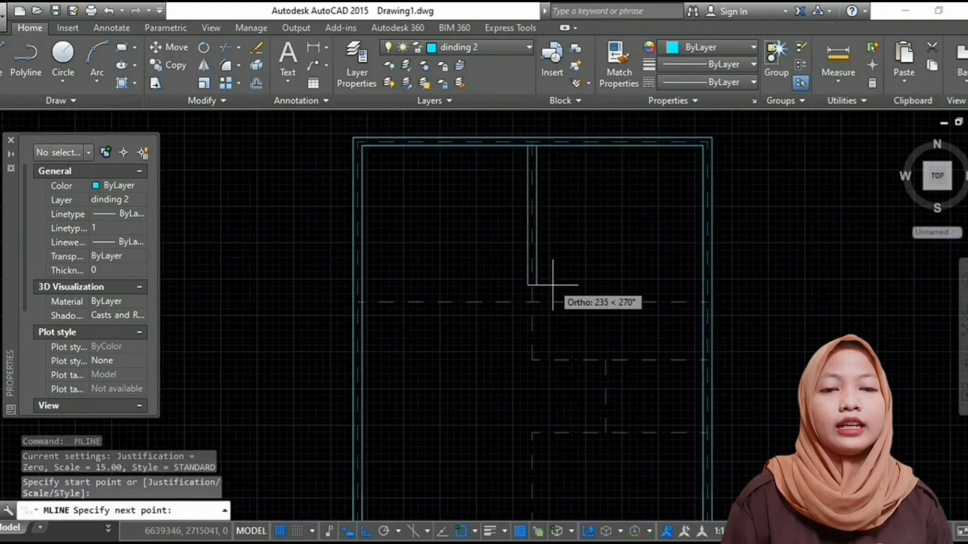
pyautogui.click(532, 301)
pyautogui.click(362, 303)
pyautogui.press('Return')
pyautogui.press('Escape')
# - Extend the walls with a multiline from that corner down the centre axis to the next horizontal axis, then right to the outer wall
pyautogui.scroll(-4, 514, 277)
pyautogui.scroll(6, 531, 291)
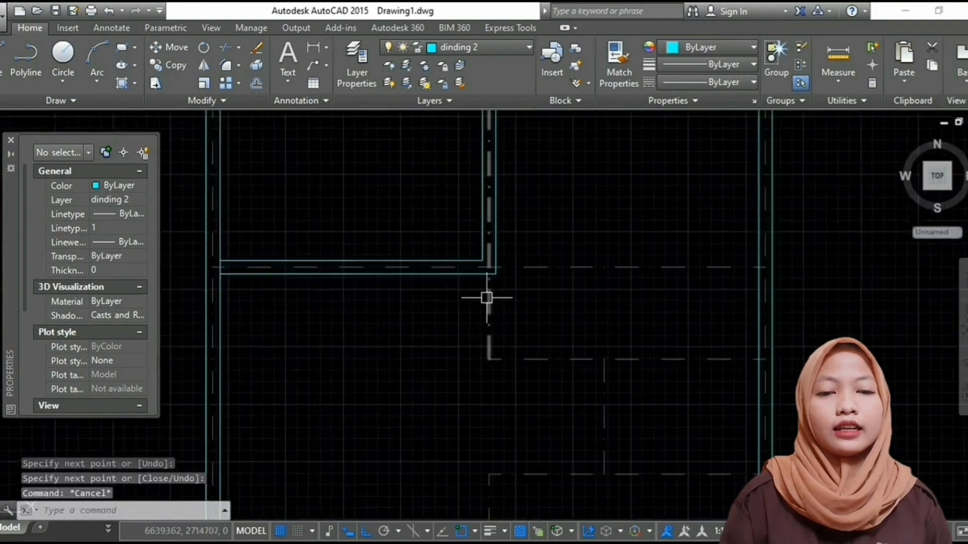
pyautogui.press('Return')
pyautogui.click(489, 274)
pyautogui.click(491, 359)
pyautogui.click(757, 359)
pyautogui.press('Return')
# - Draw a multiline around the lower-right room from the outer wall left to the centre axis, down, and right to the outer wall
pyautogui.moveTo(621, 493); pyautogui.dragTo(551, 331, button='middle')
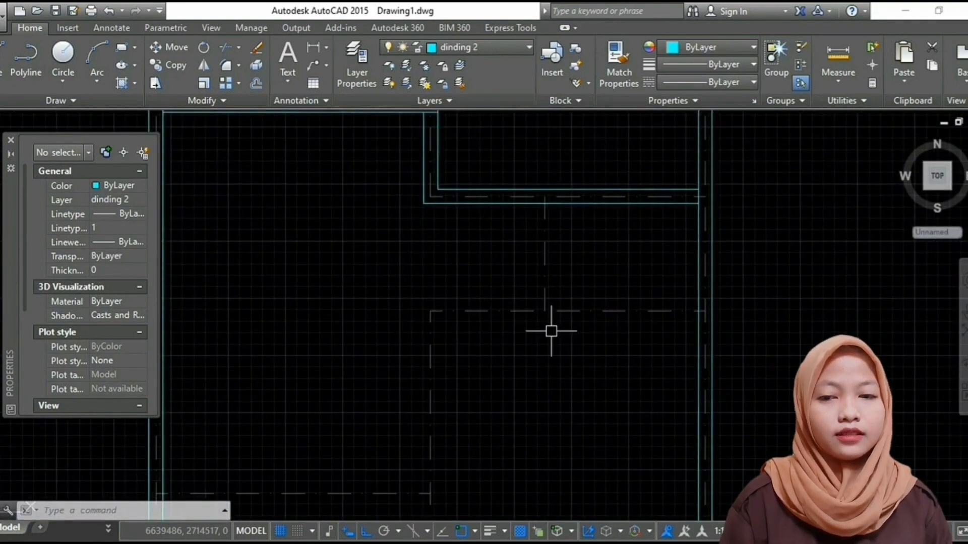
pyautogui.press('Return')
pyautogui.click(699, 311)
pyautogui.click(430, 311)
pyautogui.scroll(-5, 430, 313)
pyautogui.scroll(5, 427, 365)
pyautogui.click(453, 329)
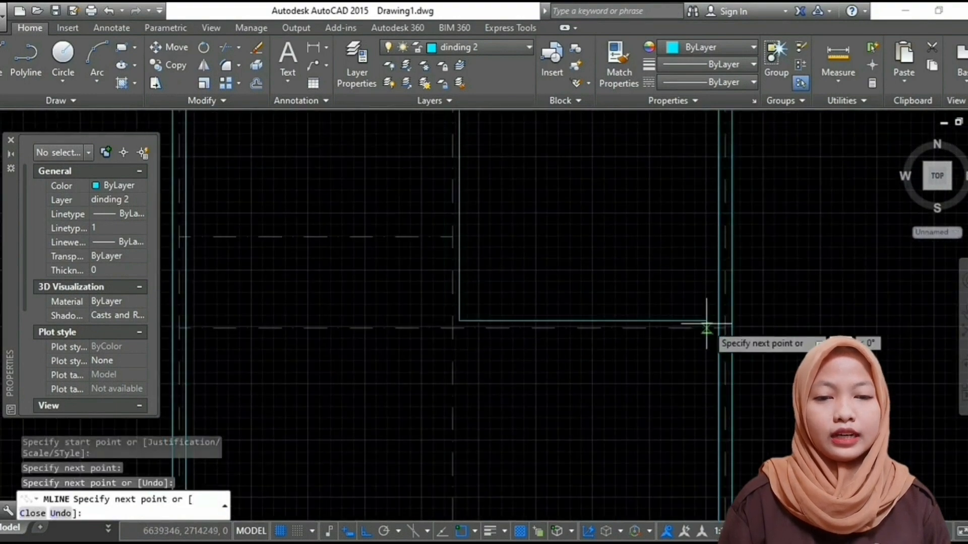
pyautogui.click(719, 329)
pyautogui.press('Escape')
# - Draw a wall multiline from the lower-right room's left wall along the horizontal axis to the left outer wall
pyautogui.moveTo(474, 266); pyautogui.dragTo(609, 322, button='middle')
pyautogui.press('Return')
pyautogui.click(581, 294)
pyautogui.click(322, 295)
pyautogui.press('Escape')
# - Draw the short vertical wall multiline between the two horizontal walls above the lower-right room
pyautogui.scroll(-5, 436, 282)
pyautogui.scroll(2, 486, 226)
pyautogui.press('Return')
pyautogui.click(562, 166)
pyautogui.click(561, 344)
pyautogui.press('Return')
pyautogui.press('Escape')
# - Make layer dinding 1 current and start a multiline with a scale of 10
pyautogui.scroll(-4, 537, 214)
pyautogui.scroll(-6, 494, 276)
pyautogui.scroll(6, 494, 376)
pyautogui.click(479, 47)
pyautogui.click(499, 101)
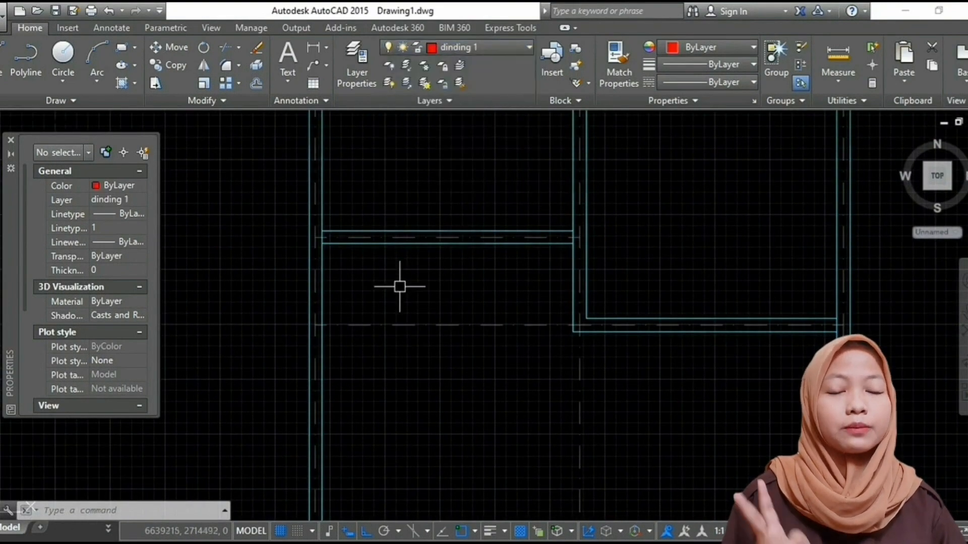
pyautogui.write('ml')
pyautogui.press('Return')
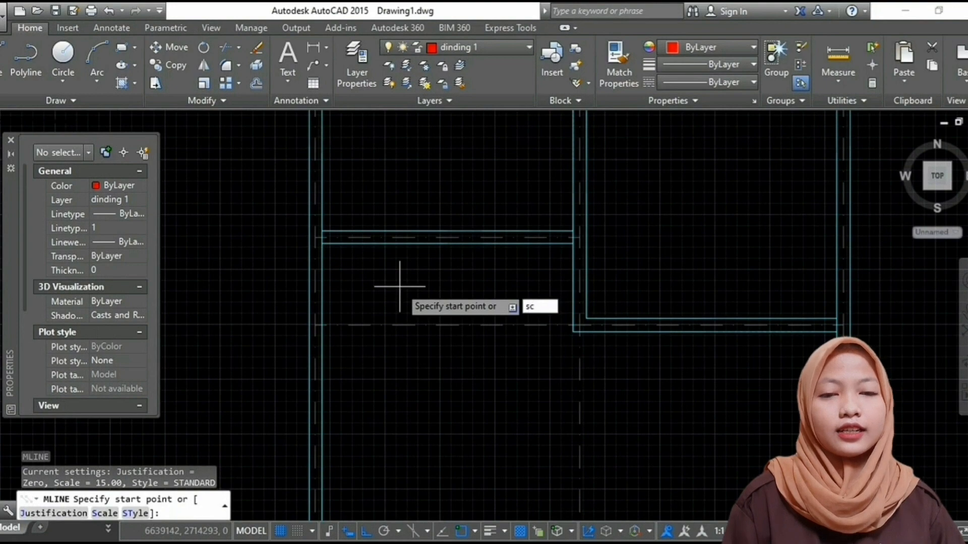
pyautogui.press('Return')
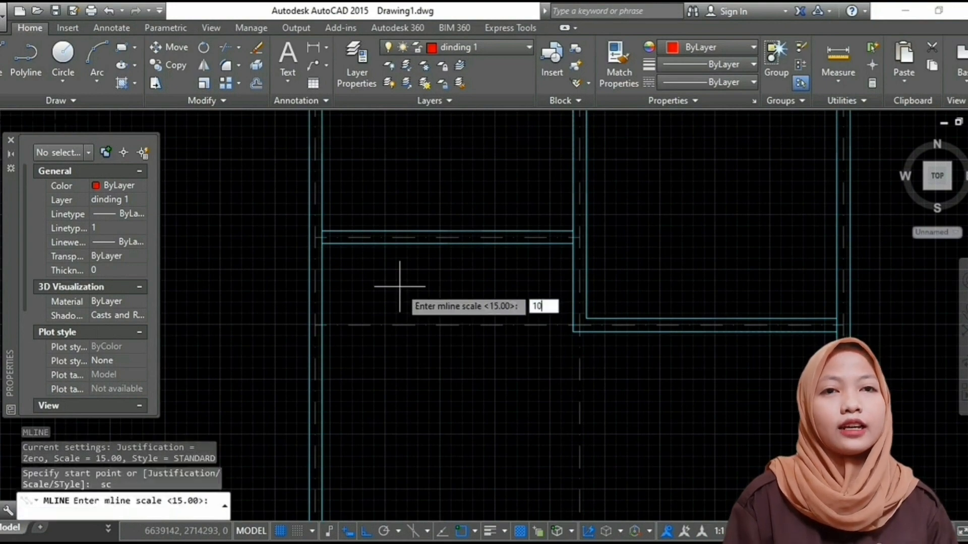
pyautogui.write('10')
pyautogui.press('Return')
# - Trace the outer wall's centreline with the multiline from the lower-left end up, across the top and down to the lower-right end
pyautogui.scroll(-3, 389, 363)
pyautogui.scroll(5, 364, 405)
pyautogui.scroll(1, 364, 405)
pyautogui.click(367, 421)
pyautogui.scroll(-5, 367, 176)
pyautogui.moveTo(361, 151); pyautogui.dragTo(330, 186, button='middle')
pyautogui.scroll(4, 339, 156)
pyautogui.click(339, 154)
pyautogui.scroll(-2, 339, 155)
pyautogui.scroll(4, 678, 186)
pyautogui.click(773, 196)
pyautogui.scroll(-9, 766, 207)
pyautogui.moveTo(761, 354); pyautogui.dragTo(716, 252, button='middle')
pyautogui.scroll(10, 681, 348)
pyautogui.click(685, 367)
pyautogui.press('Return')
# - Trace the lower-right room's walls with a multiline from the outer wall left, up the centre axis and right to the outer wall
pyautogui.scroll(-5, 540, 191)
pyautogui.moveTo(544, 198); pyautogui.dragTo(620, 393, button='middle')
pyautogui.scroll(7, 655, 262)
pyautogui.press('Return')
pyautogui.click(674, 227)
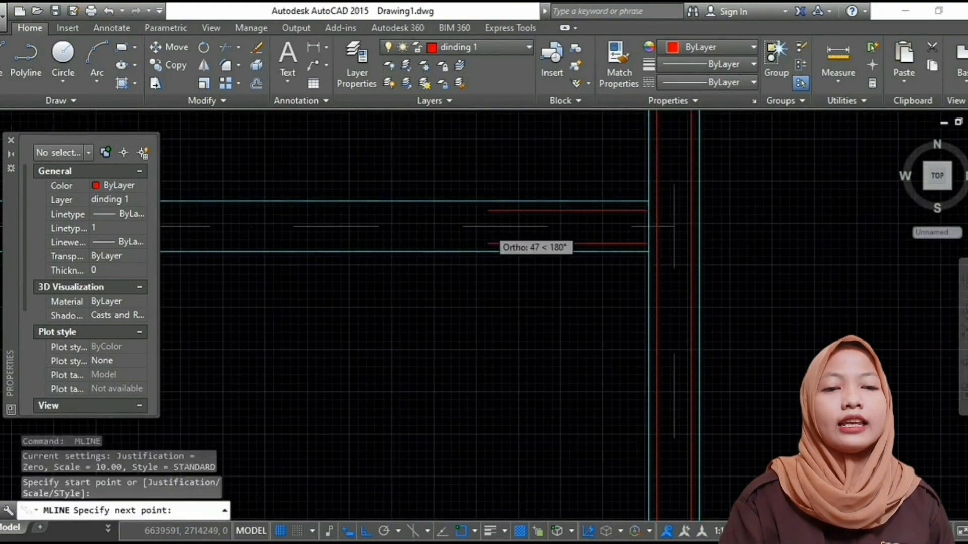
pyautogui.scroll(-6, 493, 227)
pyautogui.moveTo(303, 226); pyautogui.dragTo(505, 318, button='middle')
pyautogui.scroll(4, 509, 323)
pyautogui.click(500, 323)
pyautogui.scroll(-5, 519, 182)
pyautogui.moveTo(518, 191); pyautogui.dragTo(511, 373, button='middle')
pyautogui.scroll(3, 504, 195)
pyautogui.click(503, 195)
pyautogui.scroll(4, 673, 222)
pyautogui.click(676, 232)
pyautogui.press('Return')
# - Trace the short vertical wall with a multiline from the lower-right room's top wall up to the horizontal wall above
pyautogui.moveTo(366, 202); pyautogui.dragTo(601, 367, button='middle')
pyautogui.scroll(2, 568, 375)
pyautogui.press('Return')
pyautogui.click(570, 389)
pyautogui.scroll(-4, 572, 387)
pyautogui.moveTo(575, 284); pyautogui.dragTo(581, 314, button='middle')
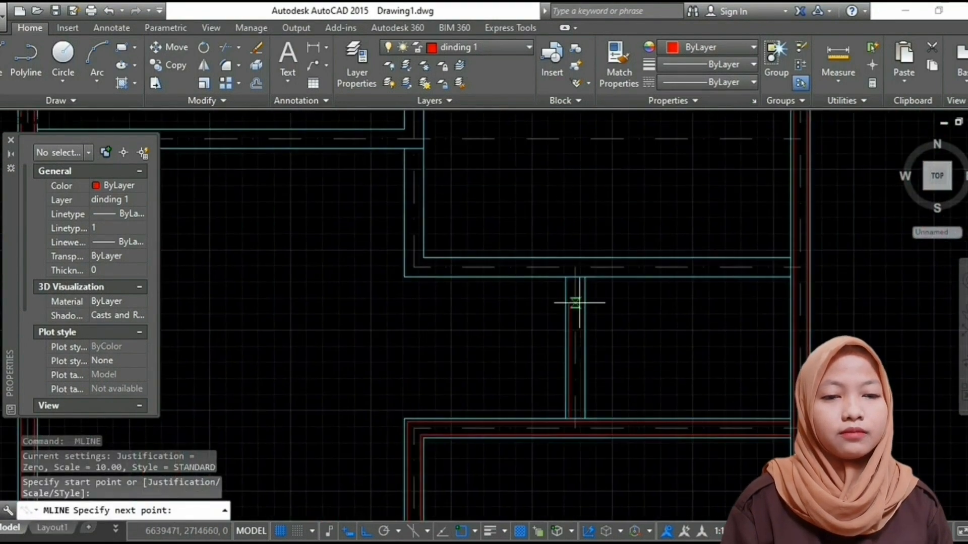
pyautogui.click(575, 278)
pyautogui.press('Return')
pyautogui.press('Return')
pyautogui.click(791, 267)
pyautogui.click(416, 267)
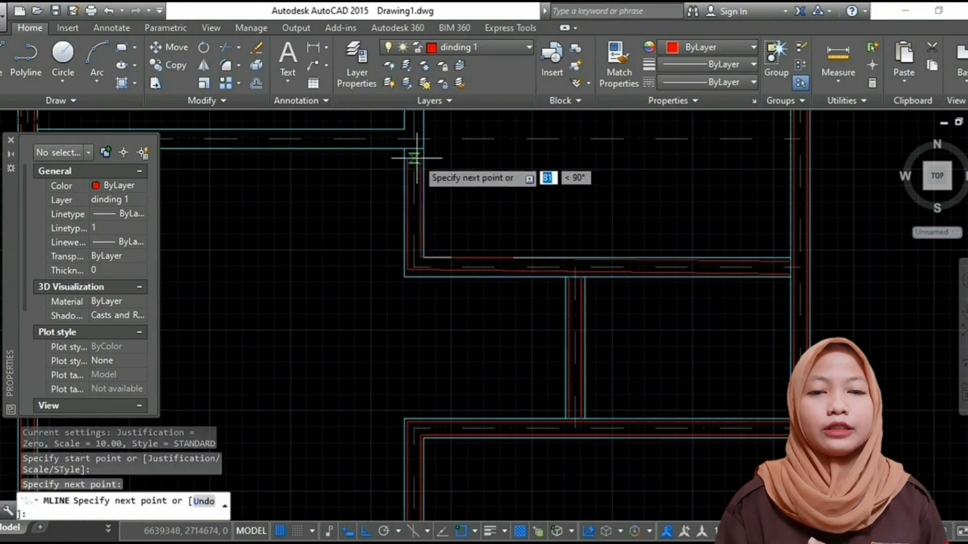
pyautogui.press('Escape')
pyautogui.hotkey('ctrl', 'z')
# - Trace the upper-right room's bottom and left walls with a multiline from the right outer wall to the centre corner and up to the top wall
pyautogui.press('Return')
pyautogui.click(791, 267)
pyautogui.click(415, 267)
pyautogui.scroll(-4, 421, 266)
pyautogui.moveTo(432, 149); pyautogui.dragTo(436, 263, button='middle')
pyautogui.scroll(6, 424, 210)
pyautogui.click(432, 162)
pyautogui.press('Return')
# - Trace the upper-left room's bottom wall with a multiline from the centre wall to the left outer wall
pyautogui.scroll(-4, 433, 163)
pyautogui.scroll(2, 474, 354)
pyautogui.press('Return')
pyautogui.click(585, 368)
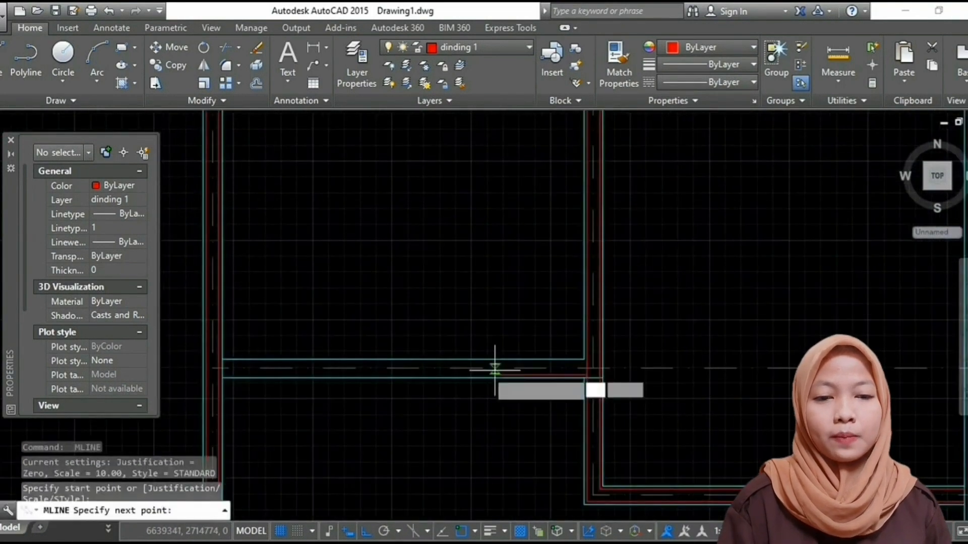
pyautogui.click(223, 369)
pyautogui.press('Return')
# - Trace the lower-left horizontal wall with a multiline from the lower-right room's wall to the left outer wall
pyautogui.press('Return')
pyautogui.click(570, 282)
pyautogui.scroll(-4, 571, 282)
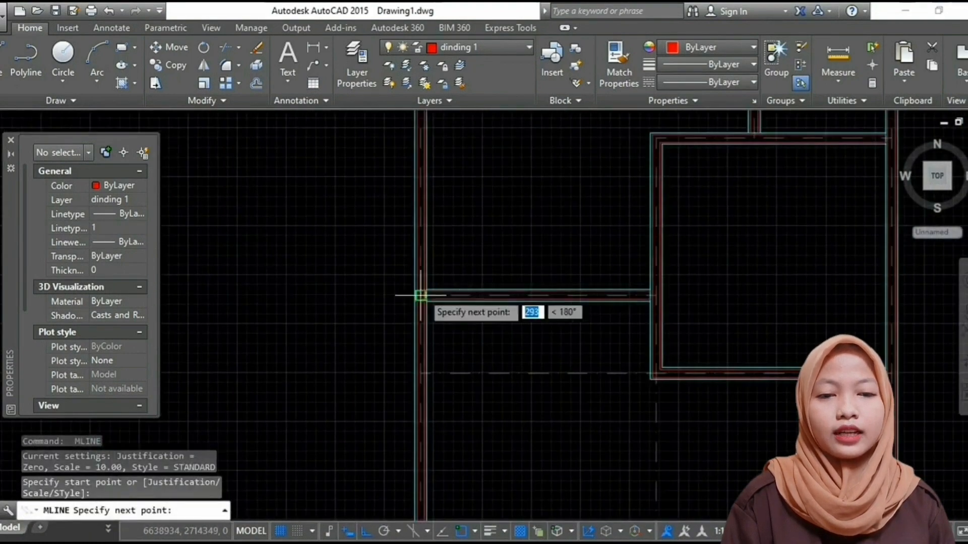
pyautogui.scroll(4, 432, 296)
pyautogui.click(428, 299)
pyautogui.press('Return')
pyautogui.press('Escape')
pyautogui.scroll(-4, 428, 298)
pyautogui.scroll(4, 620, 405)
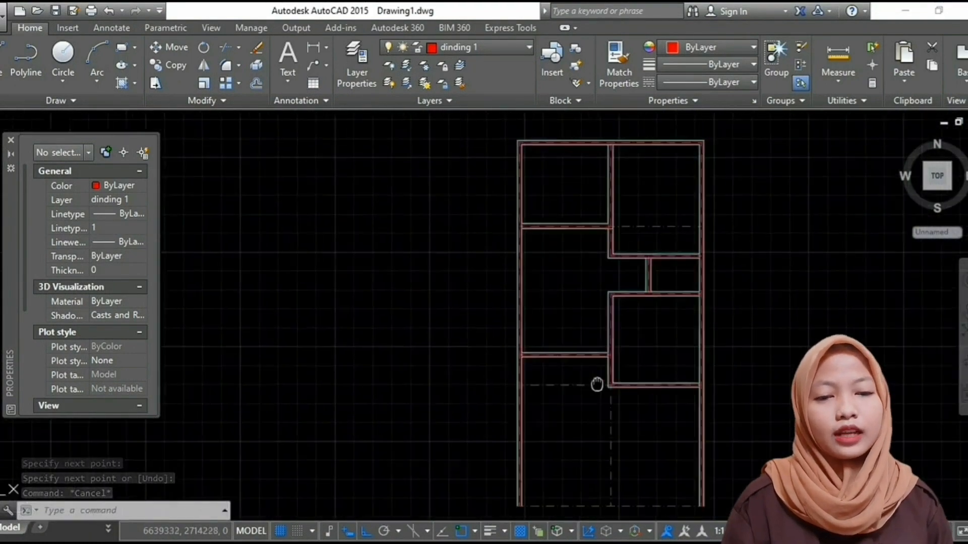
# - Turn off the as layer with LAYOFF by picking the vertical centre axis
pyautogui.write('LAYOFF')
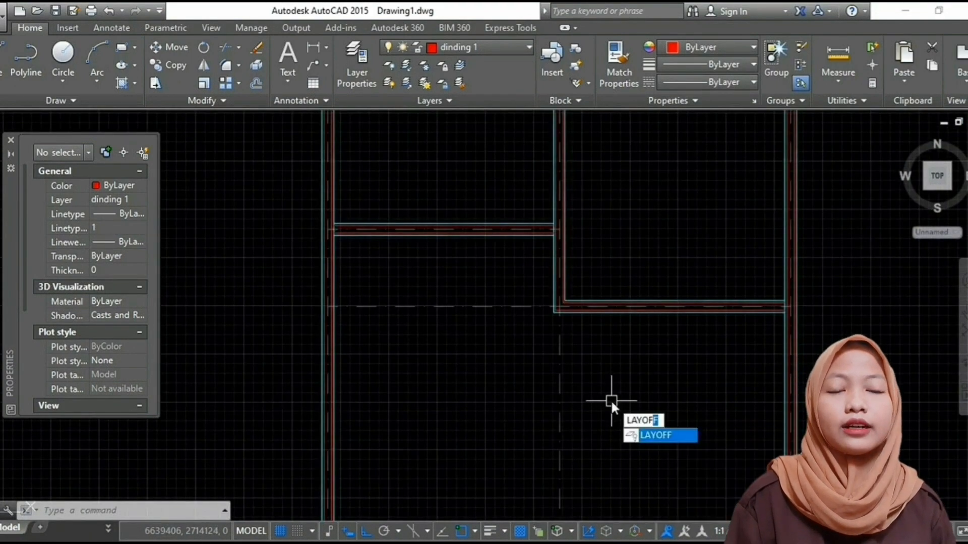
pyautogui.press('Return')
pyautogui.click(559, 348)
pyautogui.scroll(-5, 679, 421)
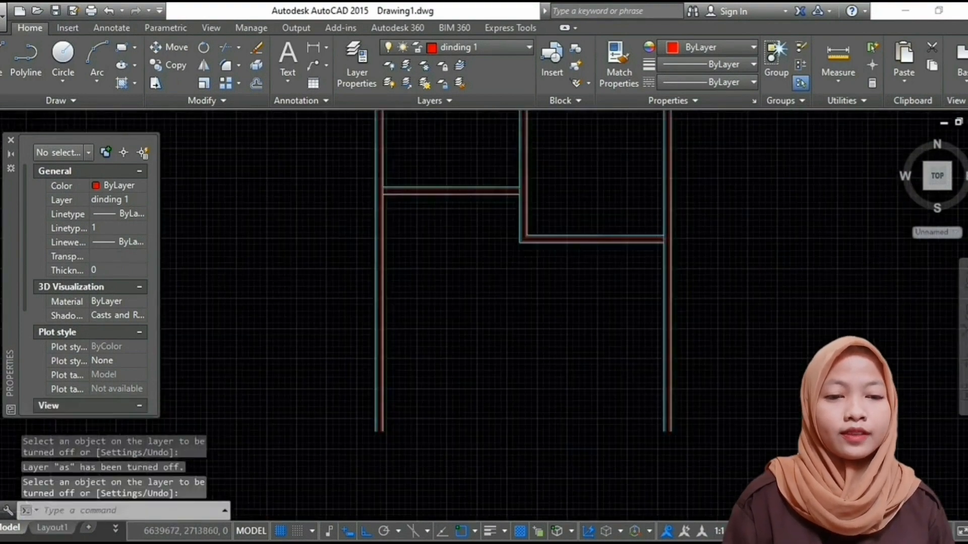
# - Close the open lower end of the right outer wall with a short horizontal line
pyautogui.write('l')
pyautogui.press('Return')
pyautogui.click(548, 381)
pyautogui.click(623, 381)
pyautogui.press('Return')
# - Close the open lower end of the left outer wall with a short horizontal line
pyautogui.scroll(-6, 623, 380)
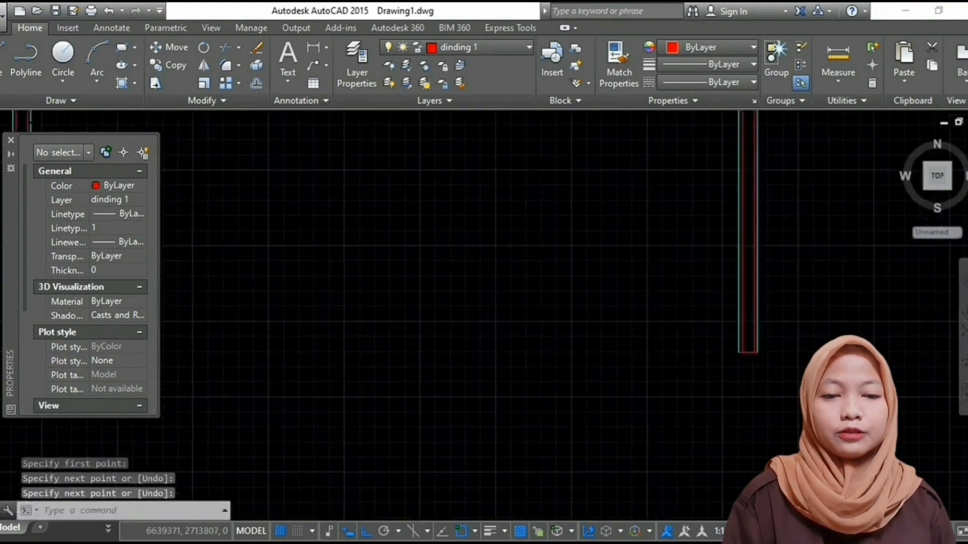
pyautogui.scroll(5, 383, 410)
pyautogui.press('Return')
pyautogui.click(443, 429)
pyautogui.click(488, 430)
pyautogui.press('Escape')
pyautogui.press('Return')
pyautogui.press('Escape')
pyautogui.scroll(-10, 510, 371)
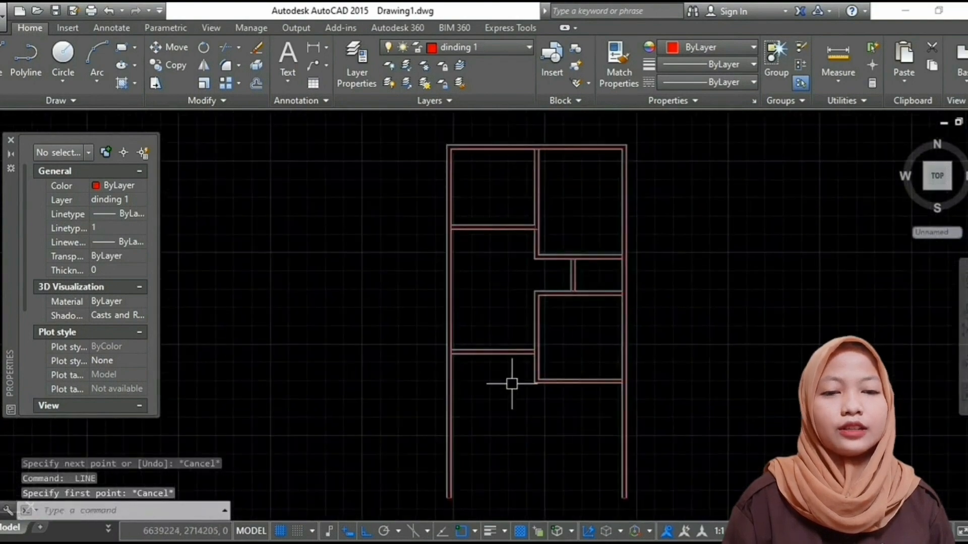
# - Start a hatch with pattern ANSI32 and pick the area inside the outer wall at the top of the plan
pyautogui.write('h')
pyautogui.press('Return')
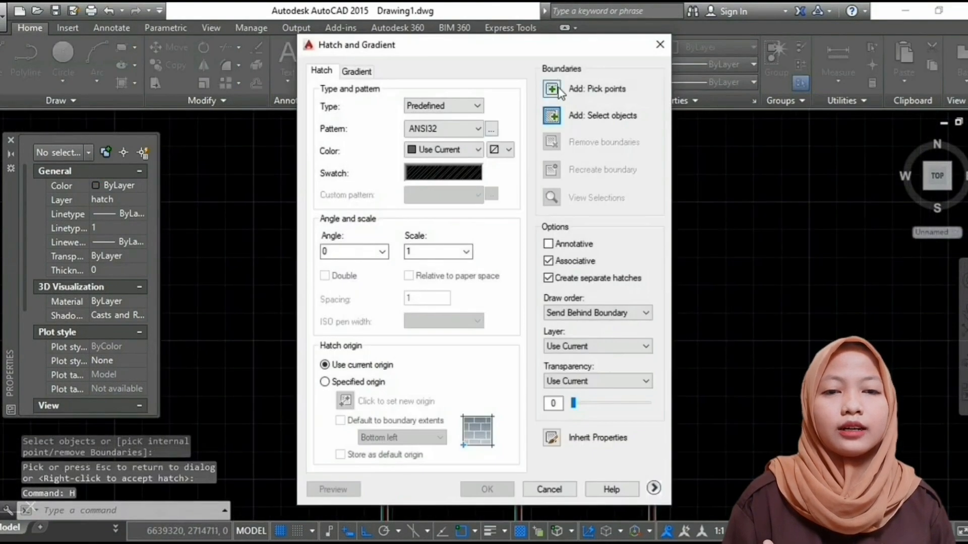
pyautogui.click(550, 89)
pyautogui.scroll(2, 546, 92)
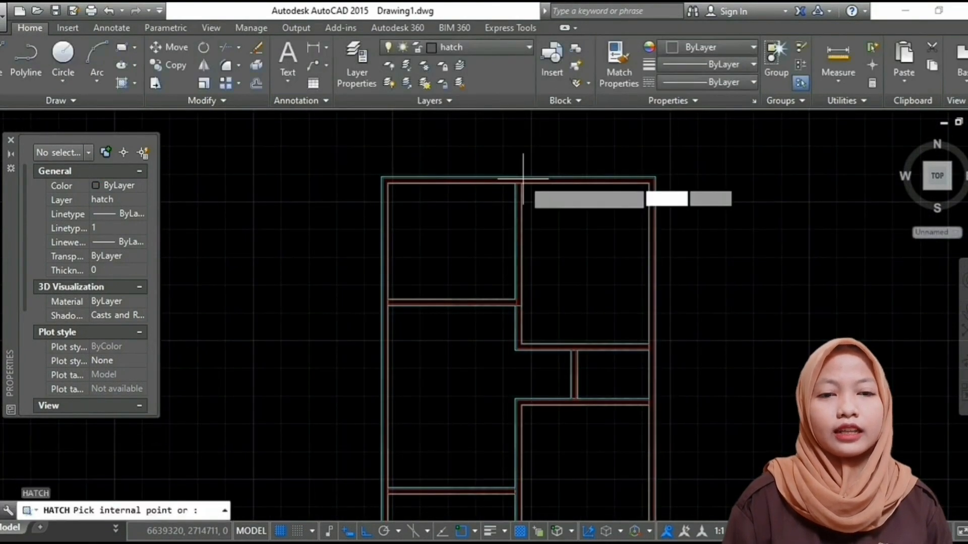
pyautogui.scroll(5, 522, 179)
pyautogui.click(524, 180)
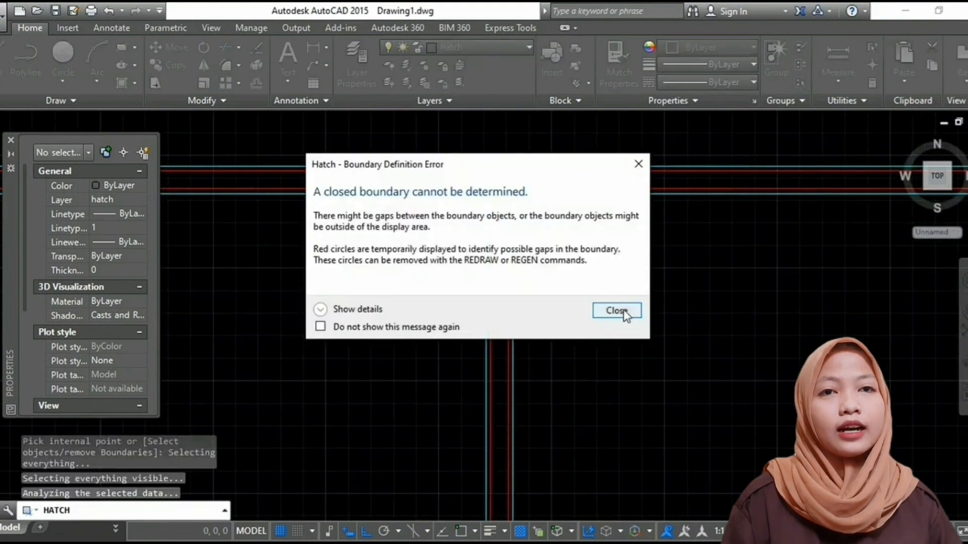
pyautogui.click(616, 310)
pyautogui.scroll(-4, 527, 217)
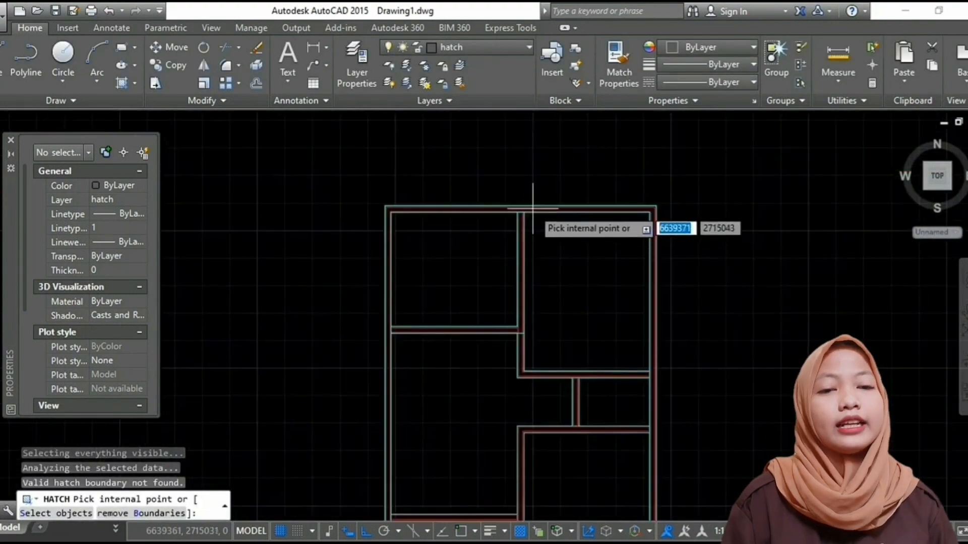
pyautogui.click(534, 209)
# - Add the upper centre wall, the upper-left room's bottom wall and the upper-right room's L-shaped lower wall to the hatch area
pyautogui.scroll(3, 520, 239)
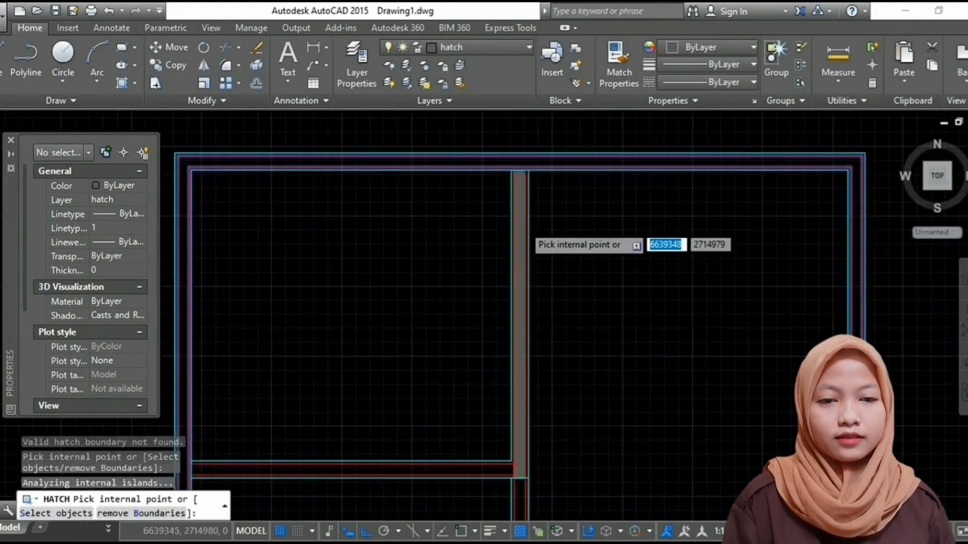
pyautogui.scroll(2, 522, 226)
pyautogui.click(516, 229)
pyautogui.scroll(-4, 517, 231)
pyautogui.moveTo(519, 244); pyautogui.dragTo(531, 215, button='middle')
pyautogui.scroll(2, 515, 355)
pyautogui.scroll(2, 516, 352)
pyautogui.click(477, 333)
pyautogui.scroll(-2, 478, 332)
pyautogui.moveTo(528, 401); pyautogui.dragTo(516, 307, button='middle')
pyautogui.click(515, 348)
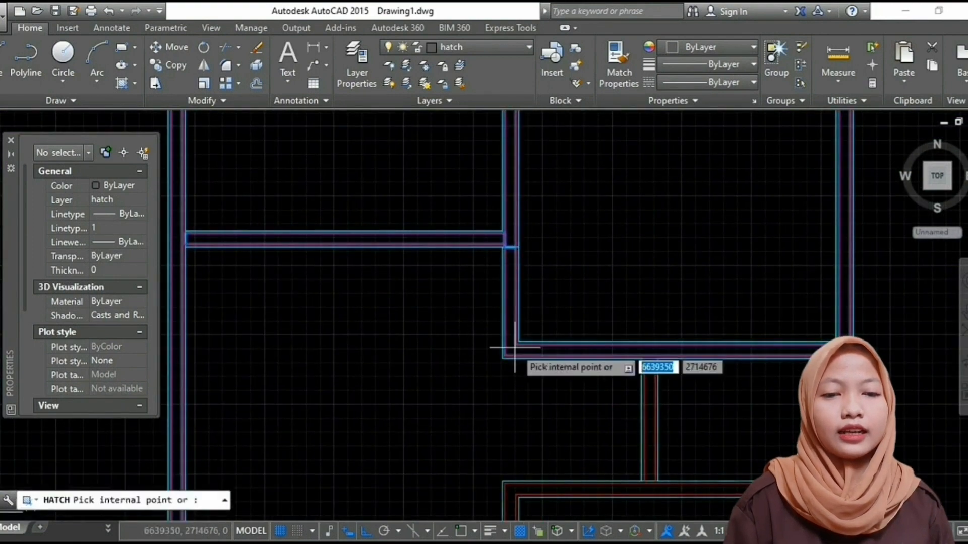
# - Add the short vertical wall, the lower-right room's walls and the lower-left horizontal wall to the hatch area and finish picking
pyautogui.scroll(-2, 515, 348)
pyautogui.moveTo(519, 367); pyautogui.dragTo(471, 266, button='middle')
pyautogui.scroll(4, 559, 312)
pyautogui.click(533, 295)
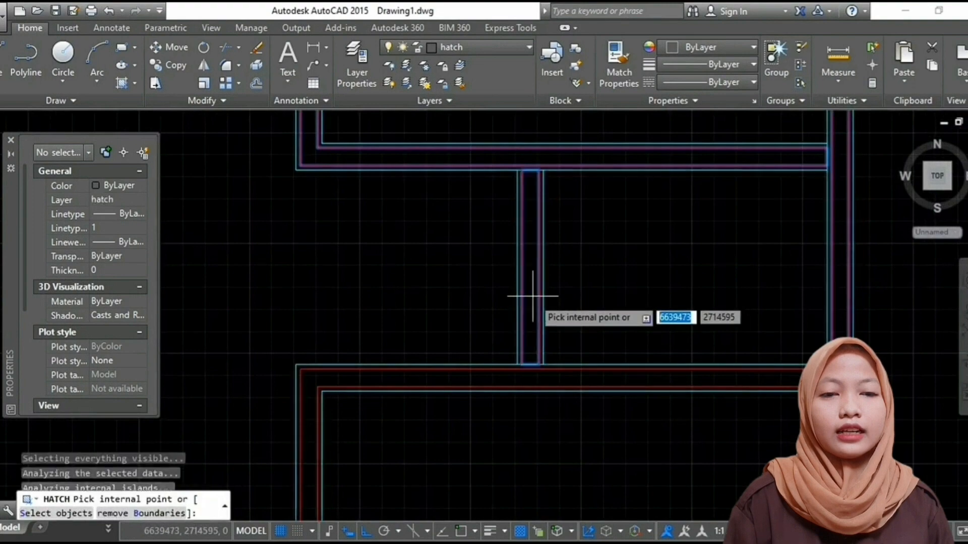
pyautogui.click(521, 379)
pyautogui.scroll(-3, 520, 379)
pyautogui.moveTo(522, 379); pyautogui.dragTo(597, 244, button='middle')
pyautogui.scroll(3, 499, 330)
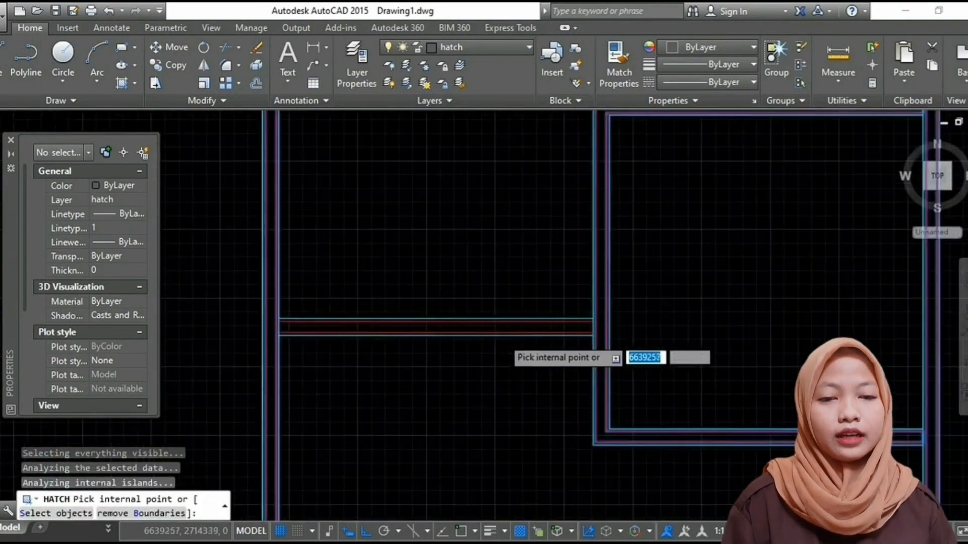
pyautogui.click(502, 322)
pyautogui.scroll(-3, 551, 310)
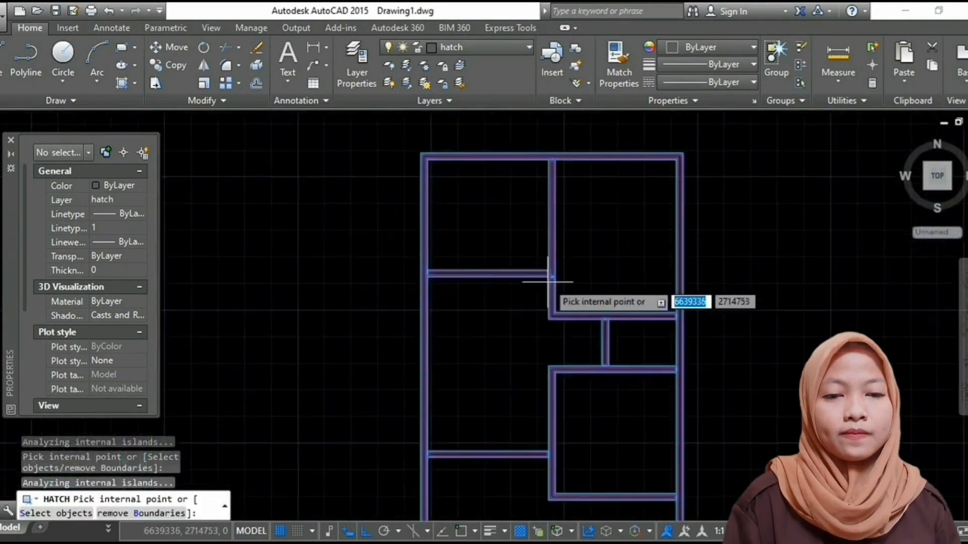
pyautogui.press('Return')
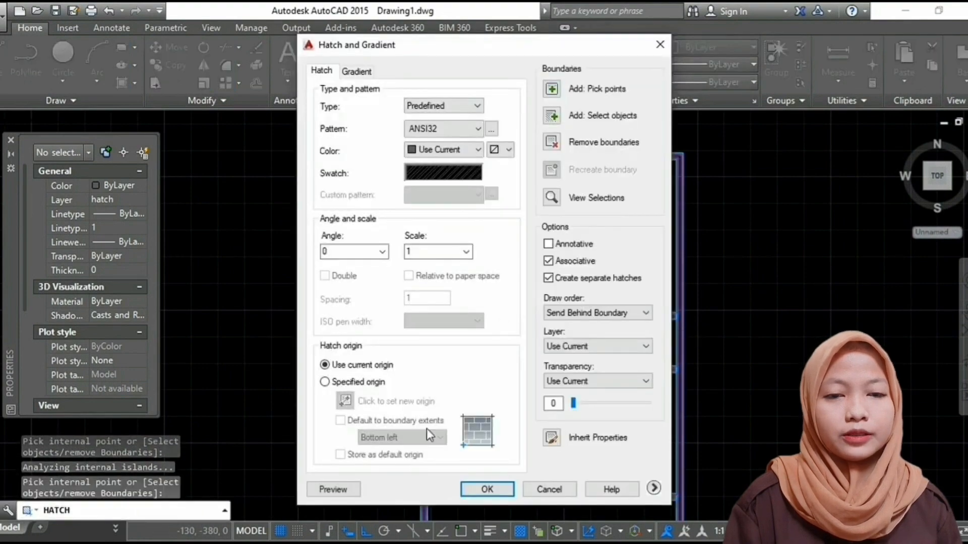
# - Preview the ANSI32 wall hatch at scale 1, check it up close and return to the hatch settings
pyautogui.click(346, 490)
pyautogui.scroll(5, 501, 320)
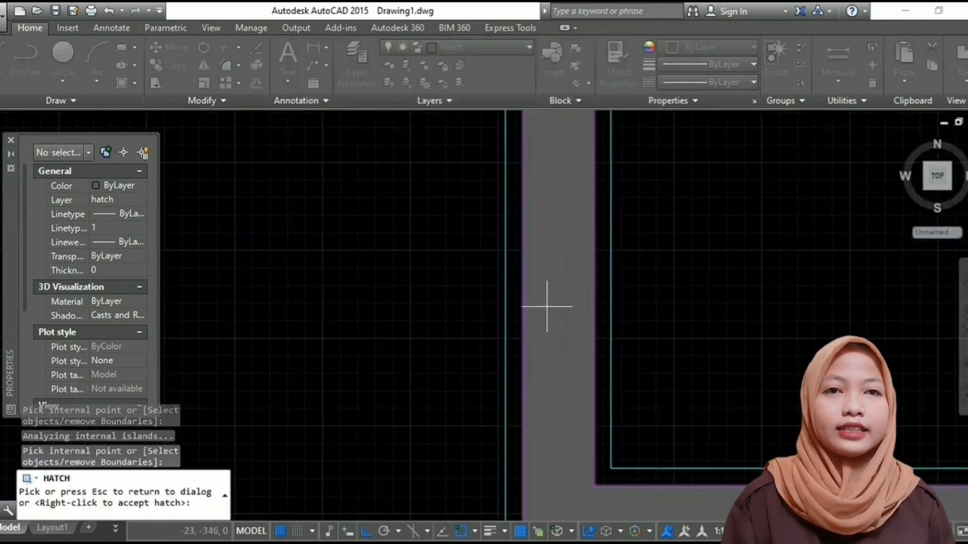
pyautogui.scroll(-5, 546, 306)
pyautogui.press('Escape')
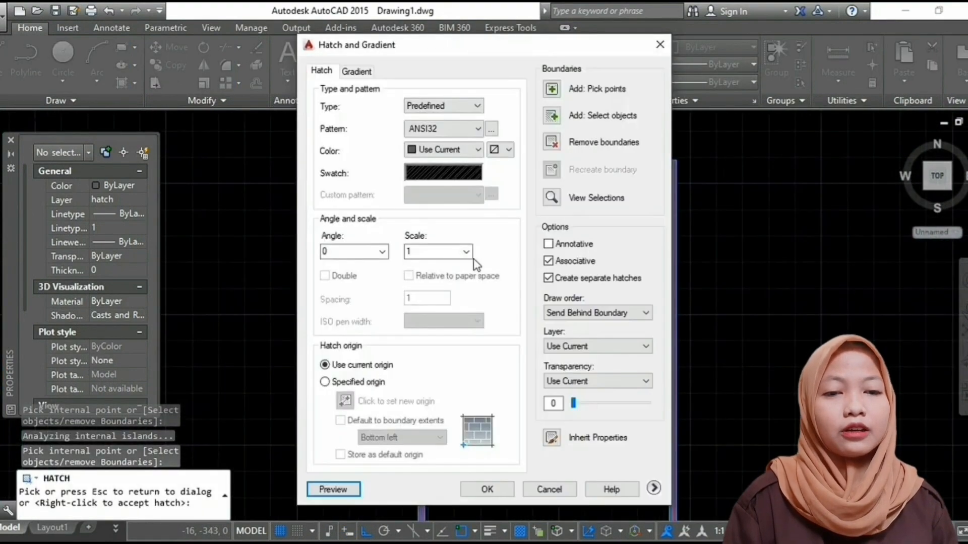
# - Preview the wall hatch at a larger pattern scale and check its density
pyautogui.click(359, 485)
pyautogui.scroll(5, 553, 323)
pyautogui.scroll(-5, 555, 307)
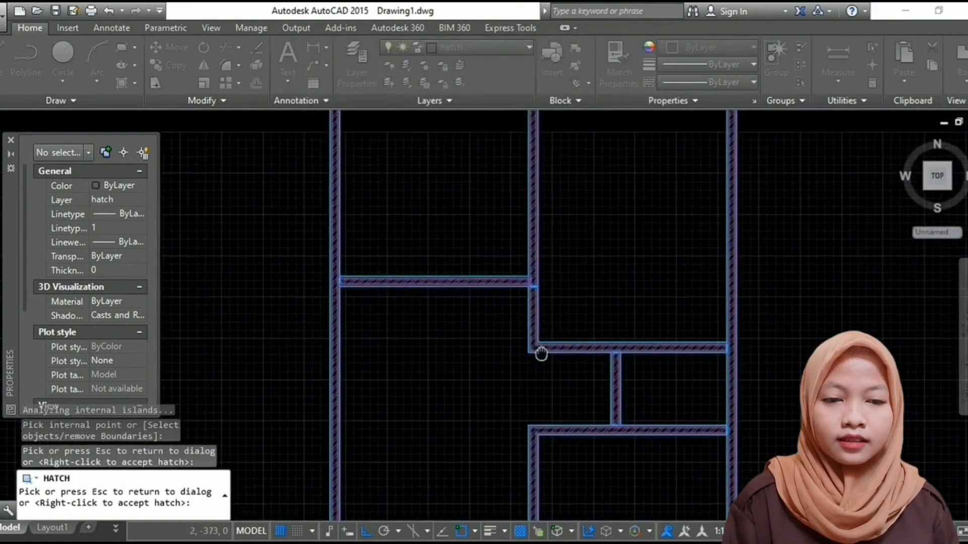
# - Check the scale 25 hatch preview across the plan and apply the ANSI32 hatch to the walls
pyautogui.scroll(6, 509, 300)
pyautogui.scroll(-5, 555, 391)
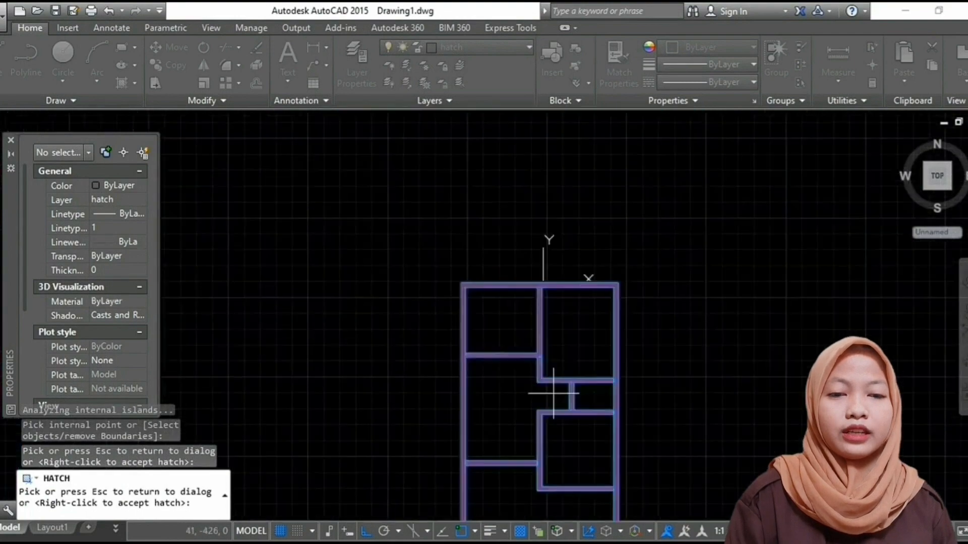
pyautogui.scroll(6, 510, 384)
pyautogui.press('Escape')
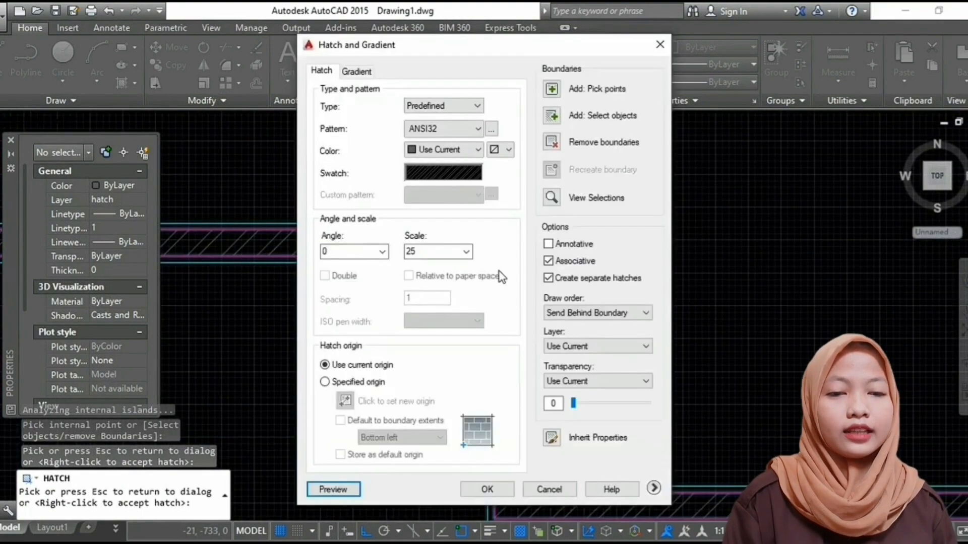
pyautogui.click(485, 490)
pyautogui.scroll(3, 541, 341)
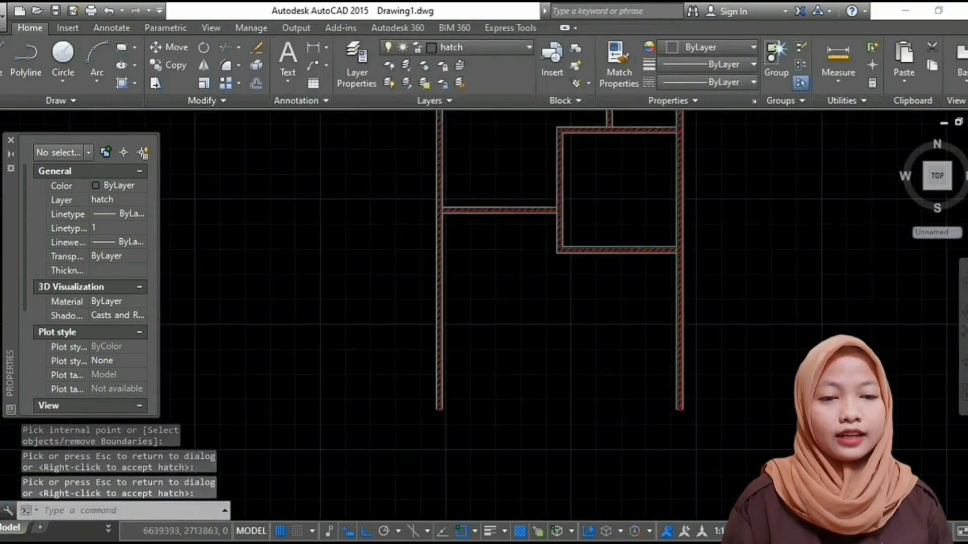
# - Turn all layers back on with the LAYON command
pyautogui.write('LAY')
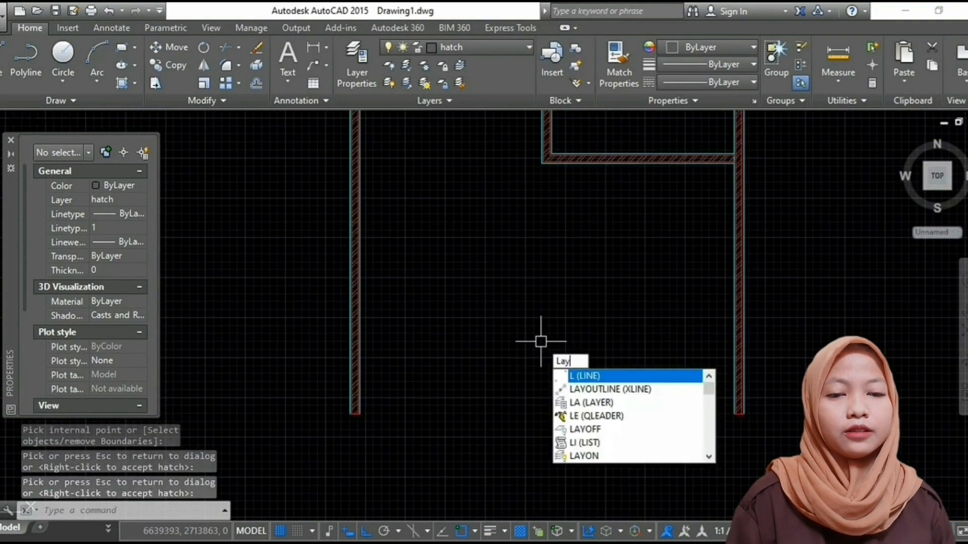
pyautogui.write('ON')
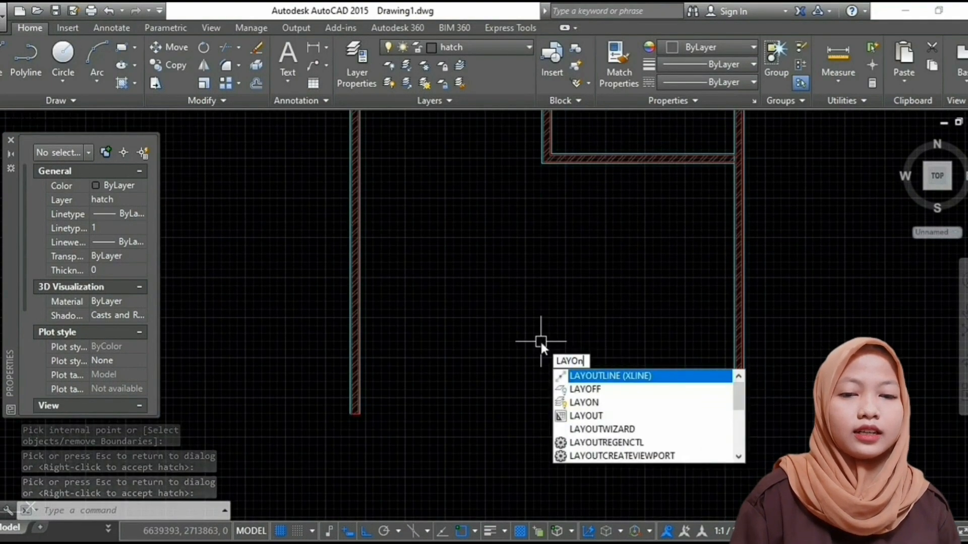
pyautogui.press('Return')
pyautogui.scroll(-2, 580, 247)
pyautogui.scroll(2, 654, 361)
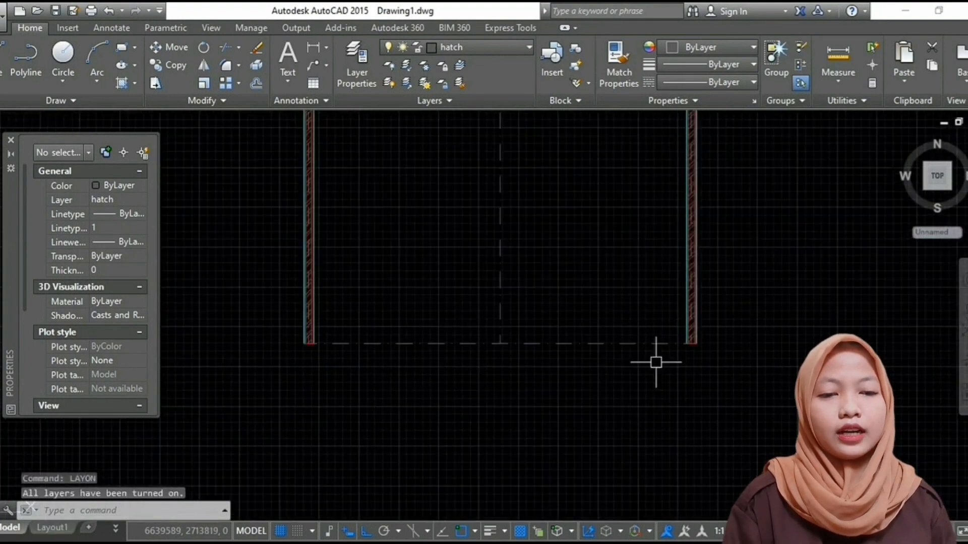
# - Draw a horizontal line across the plan's open lower end, from the right outer wall to the left outer wall
pyautogui.write('L')
pyautogui.press('Return')
pyautogui.scroll(2, 668, 349)
pyautogui.click(706, 340)
pyautogui.scroll(-2, 706, 340)
pyautogui.scroll(2, 406, 365)
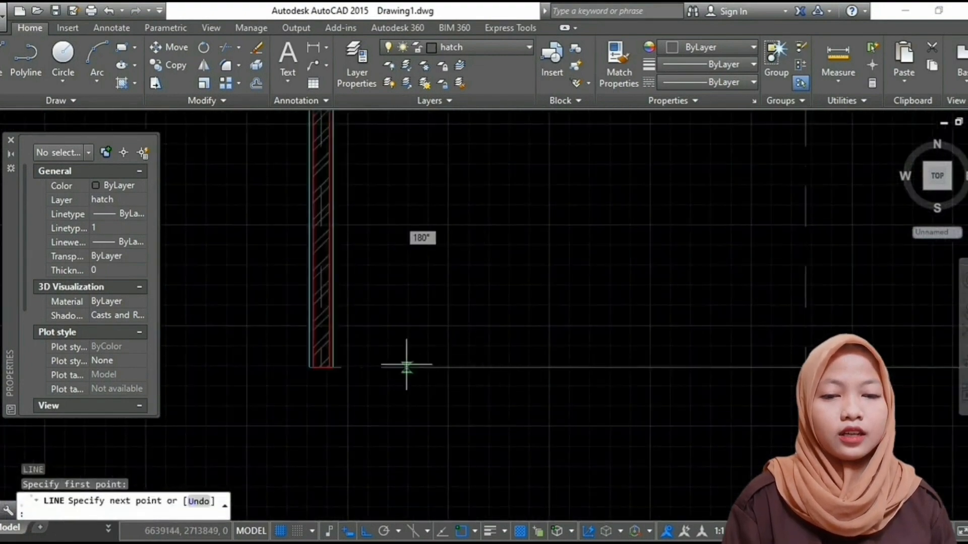
pyautogui.click(333, 367)
pyautogui.press('Escape')
pyautogui.scroll(-4, 518, 270)
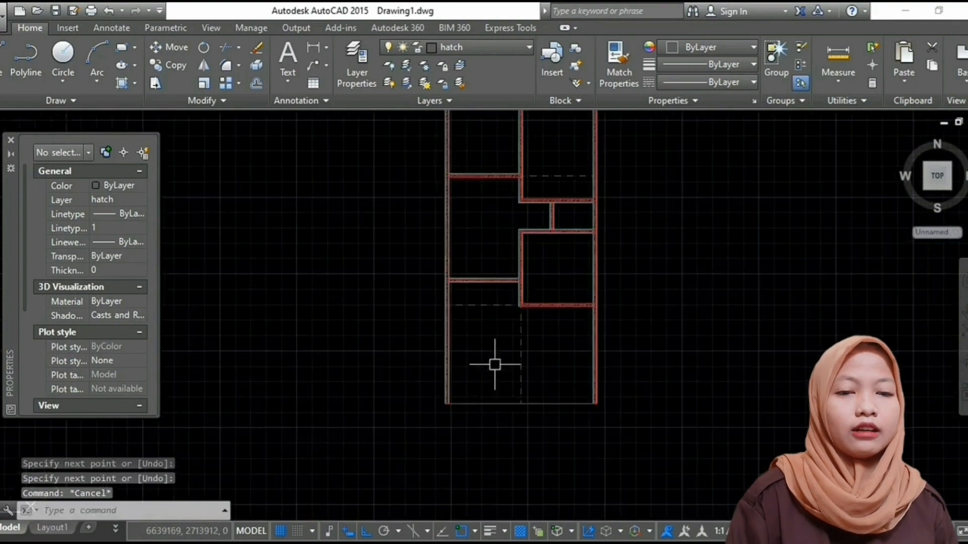
pyautogui.scroll(6, 517, 348)
pyautogui.press('Return')
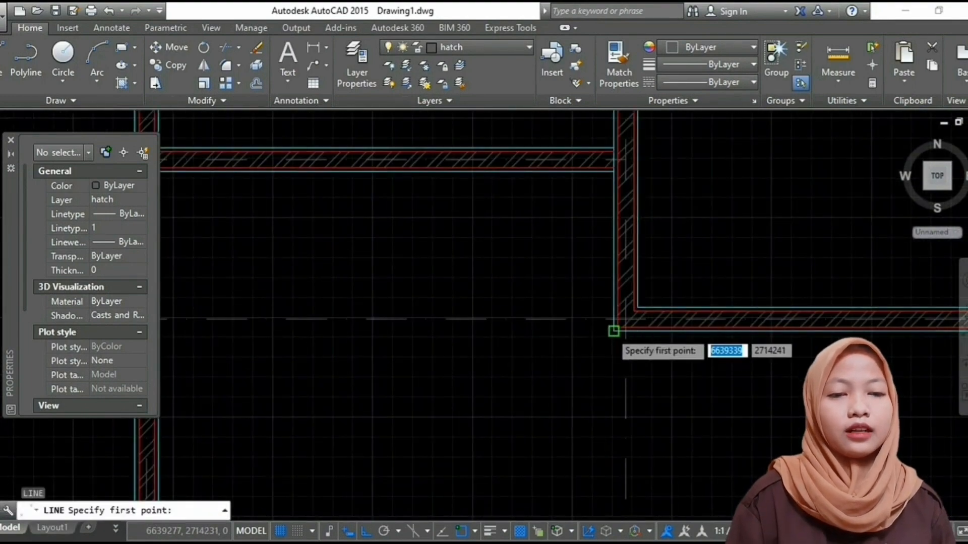
pyautogui.click(613, 332)
pyautogui.scroll(-2, 541, 384)
pyautogui.scroll(2, 441, 357)
pyautogui.press('Escape')
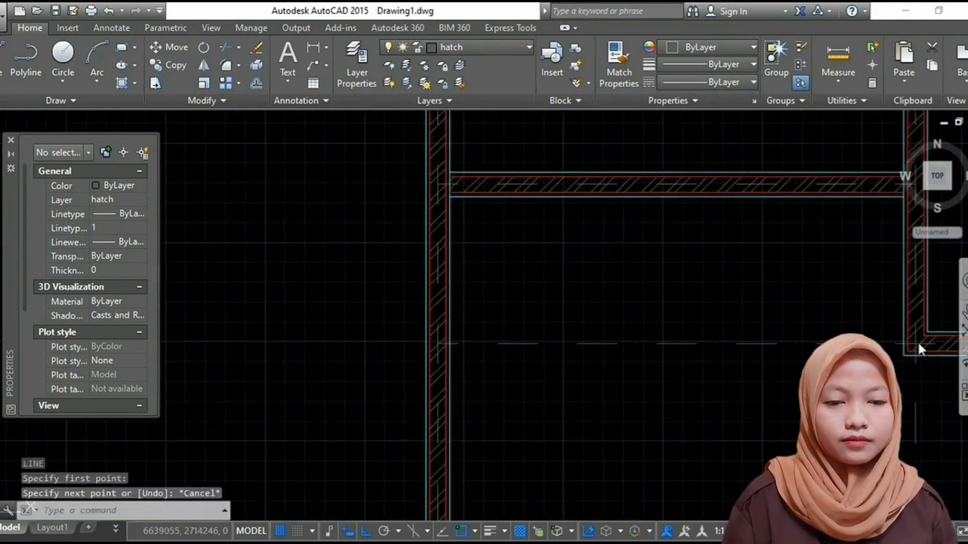
# - Draw a horizontal line along the dashed axis below the lower-left room's wall, from the centre wall to the left outer wall
pyautogui.press('Return')
pyautogui.click(904, 344)
pyautogui.click(448, 344)
pyautogui.press('Escape')
pyautogui.press('Return')
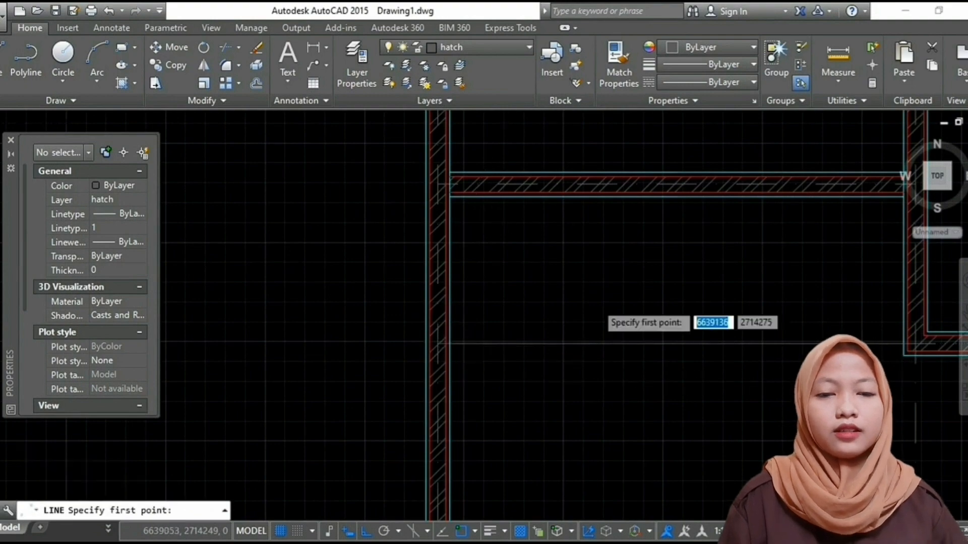
pyautogui.scroll(-4, 602, 312)
pyautogui.press('Escape')
pyautogui.scroll(-4, 604, 285)
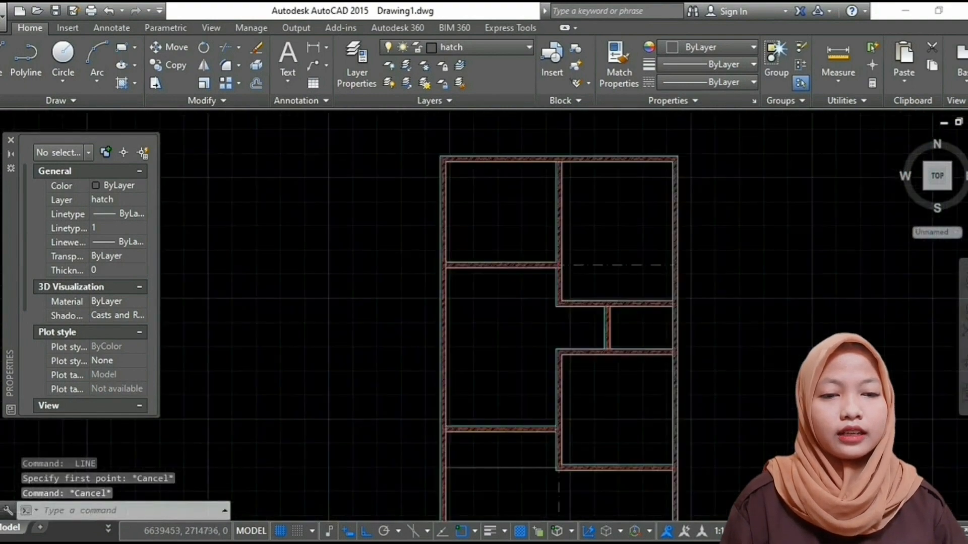
# - Draw a 15 by 15 square in the empty area beside the right outer wall
pyautogui.scroll(5, 431, 330)
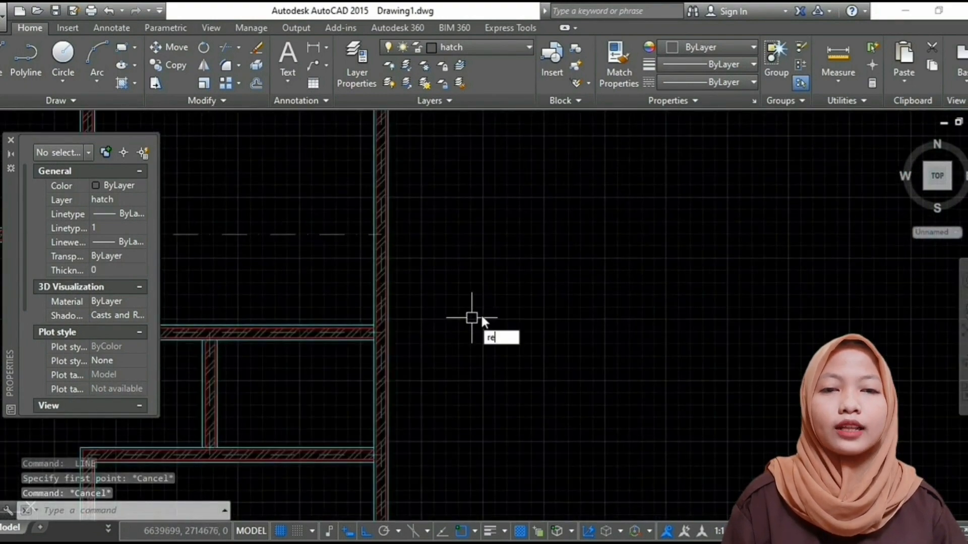
pyautogui.press('Return')
pyautogui.click(491, 200)
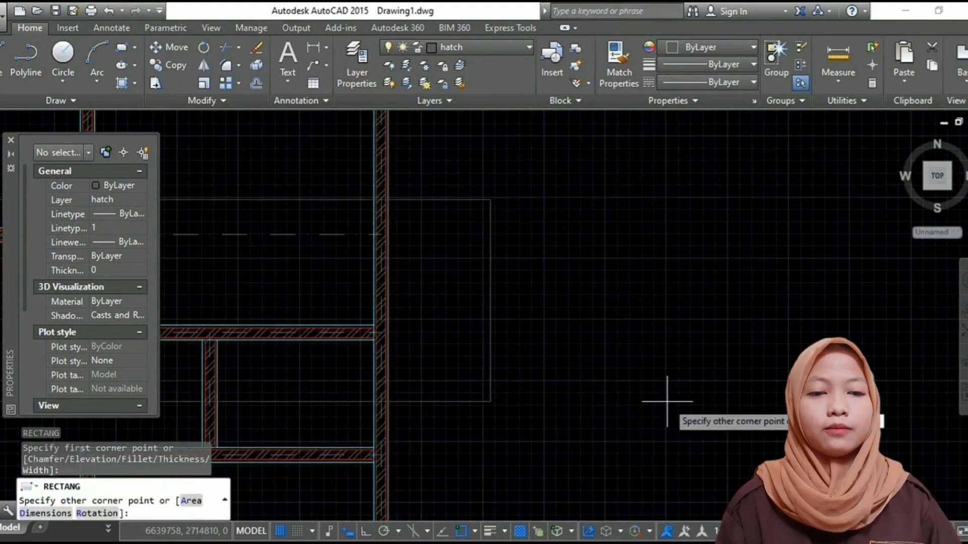
pyautogui.write('@15,15')
pyautogui.press('Return')
# - Make kolom the current layer and erase the small square beside the plan
pyautogui.click(452, 48)
pyautogui.click(461, 175)
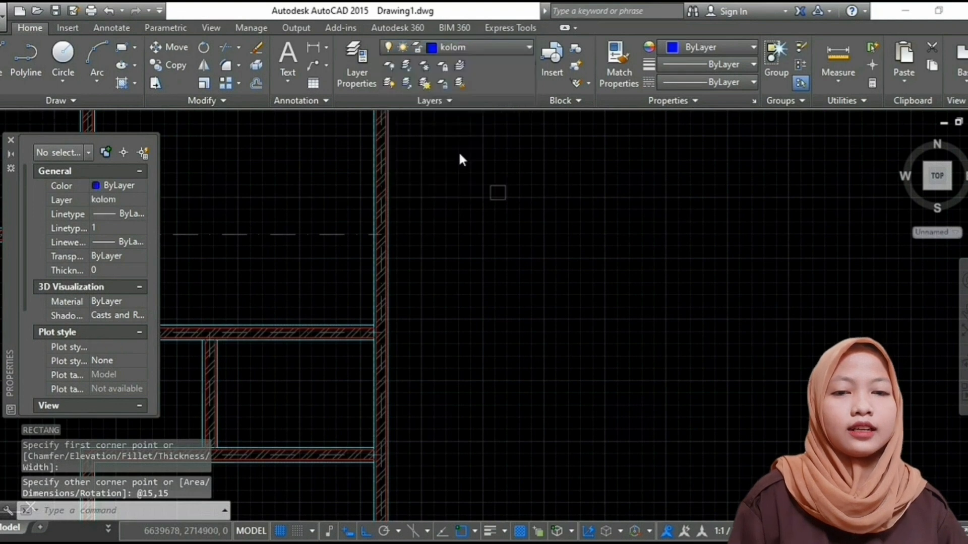
pyautogui.moveTo(551, 219); pyautogui.dragTo(469, 155)
pyautogui.write('E')
pyautogui.press('Return')
# - Draw a 15 by 15 column square on the kolom layer beside the right outer wall
pyautogui.write('rec')
pyautogui.press('Return')
pyautogui.click(483, 228)
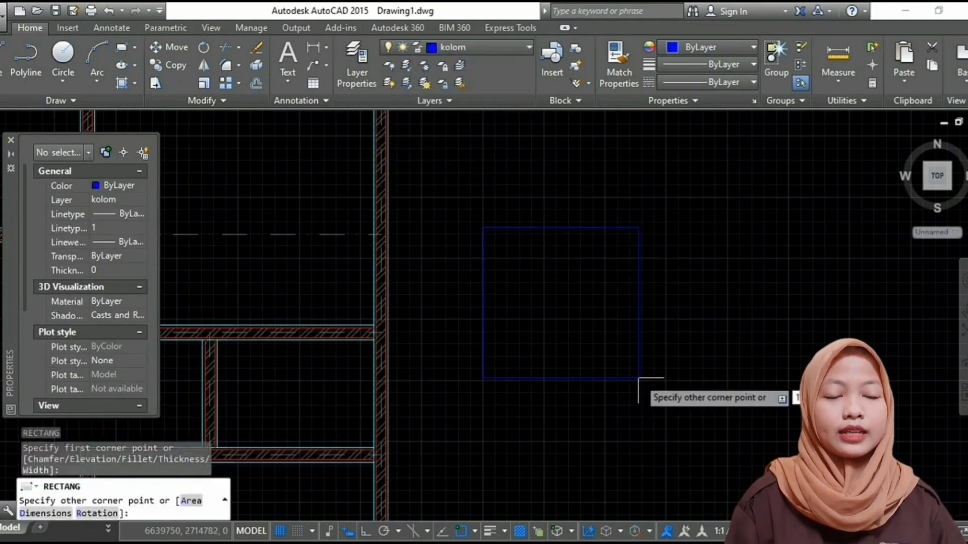
pyautogui.write('@15,15')
pyautogui.press('Return')
pyautogui.scroll(10, 484, 214)
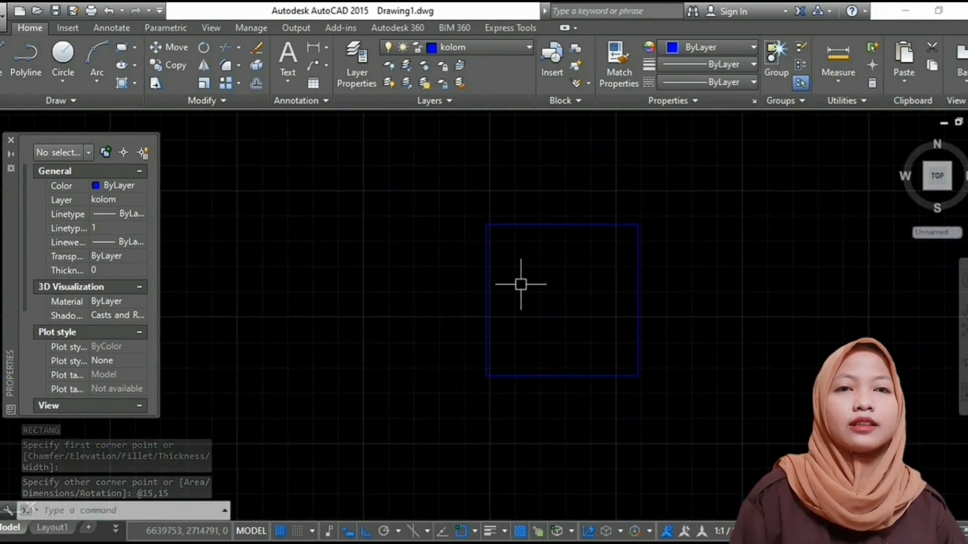
# - Cover the column square with a wipeout traced through its corners
pyautogui.write('wip')
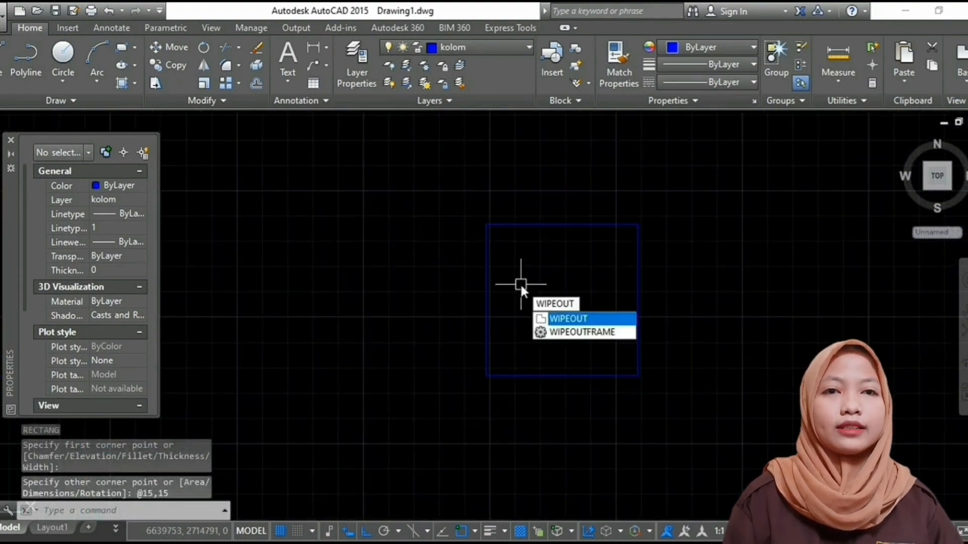
pyautogui.press('Return')
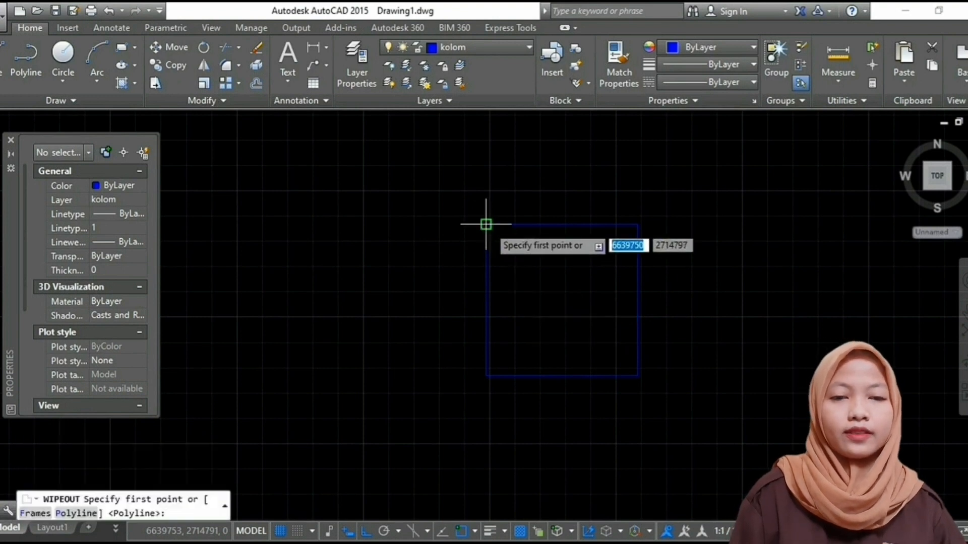
pyautogui.click(486, 225)
pyautogui.click(638, 225)
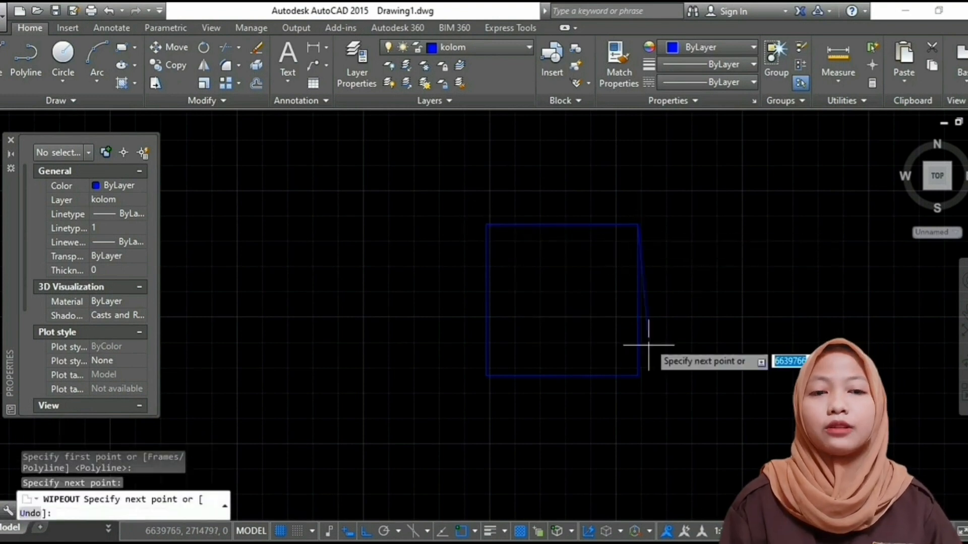
pyautogui.click(637, 376)
pyautogui.press('Return')
pyautogui.scroll(-5, 533, 296)
pyautogui.scroll(5, 534, 296)
# - Draw a diagonal line across the column square from its upper-right to its lower-left corner
pyautogui.write('l')
pyautogui.press('Return')
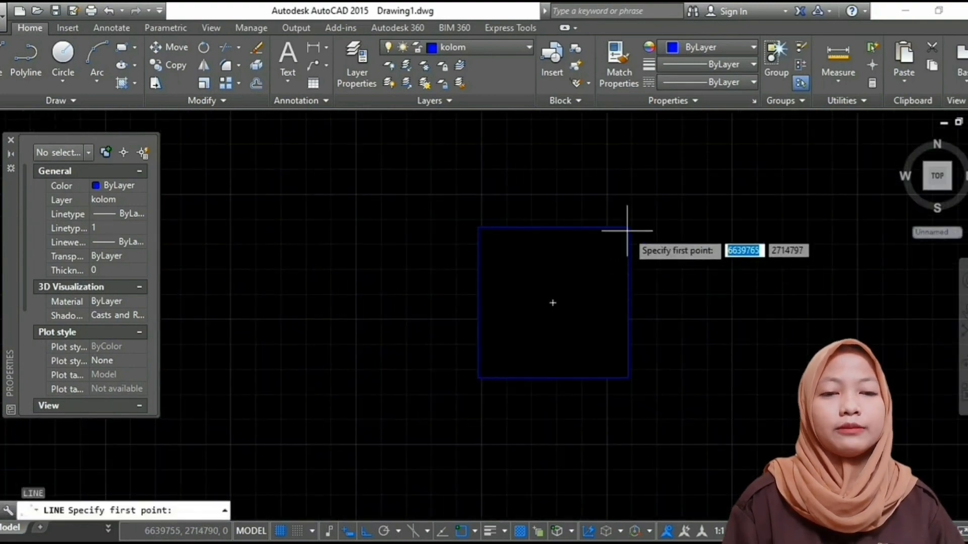
pyautogui.click(628, 227)
pyautogui.click(478, 377)
pyautogui.press('Escape')
pyautogui.scroll(-4, 624, 304)
# - Move the column square, wipeout and diagonal by the diagonal's midpoint onto the outer walls' upper-right corner
pyautogui.write('m')
pyautogui.press('Return')
pyautogui.click(691, 233)
pyautogui.click(538, 380)
pyautogui.press('Return')
pyautogui.click(598, 312)
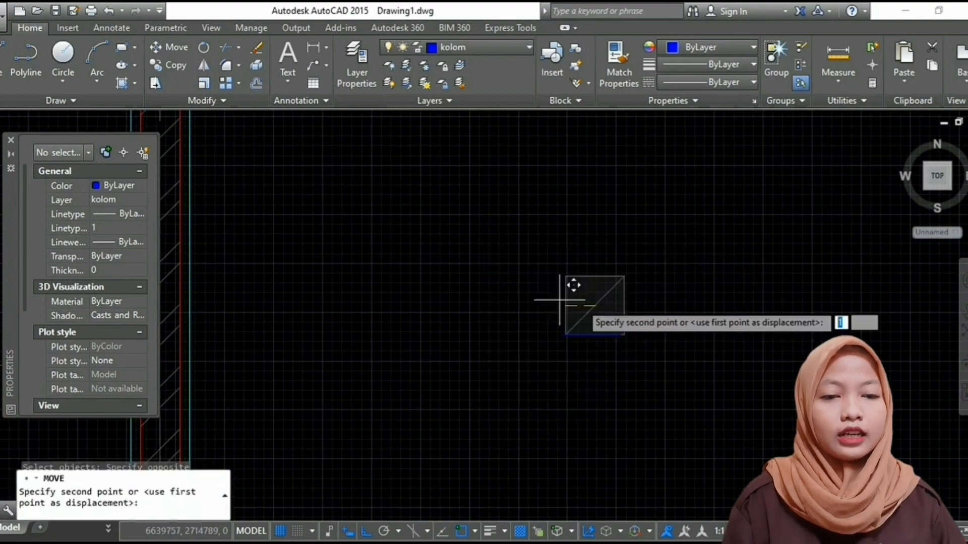
pyautogui.scroll(-5, 572, 281)
pyautogui.scroll(3, 525, 255)
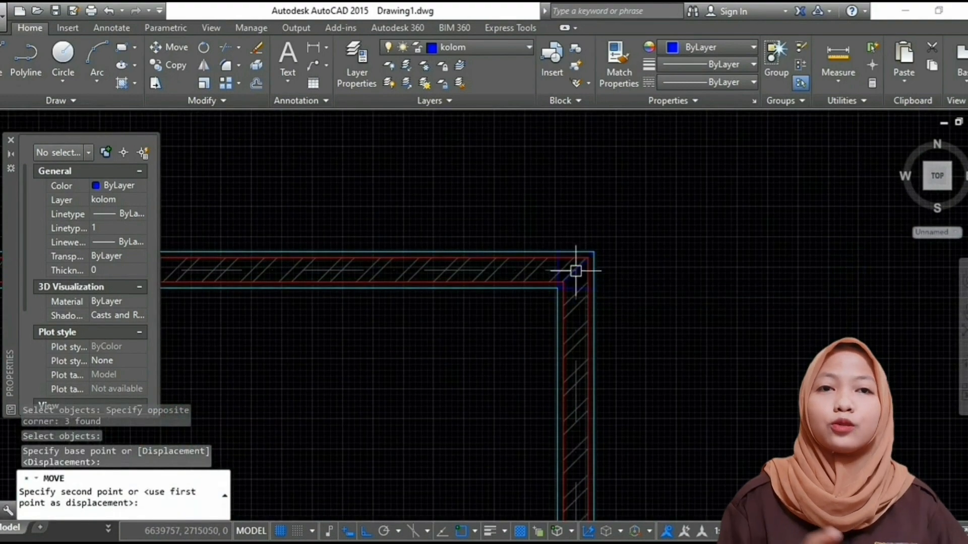
pyautogui.press('Escape')
# - Erase the diagonal line inside the corner column and check the column up close
pyautogui.scroll(2, 574, 266)
pyautogui.click(582, 264)
pyautogui.write('e')
pyautogui.press('Return')
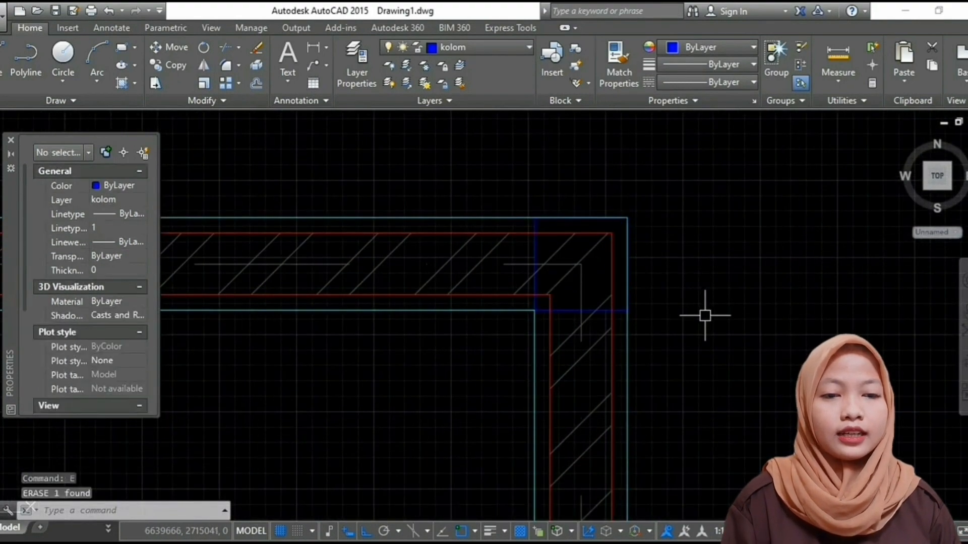
pyautogui.press('Escape')
pyautogui.scroll(-6, 661, 334)
pyautogui.scroll(4, 652, 324)
pyautogui.moveTo(655, 325); pyautogui.dragTo(694, 325, button='middle')
pyautogui.scroll(-4, 739, 270)
pyautogui.scroll(7, 676, 336)
pyautogui.scroll(-3, 712, 296)
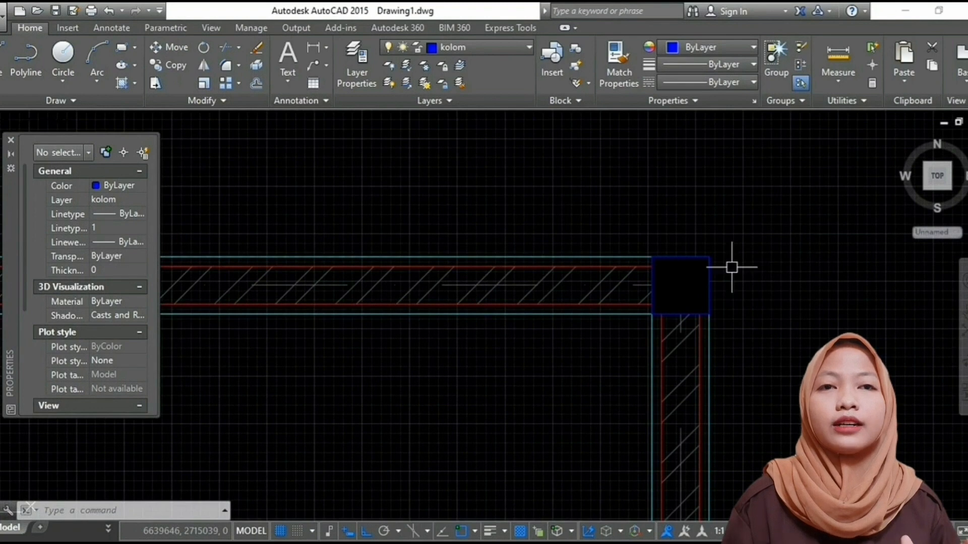
# - Undo the latest changes to the corner column
pyautogui.hotkey('ctrl', 'z')
pyautogui.hotkey('ctrl', 'z')
pyautogui.hotkey('ctrl', 'z')
pyautogui.write('Co')
pyautogui.press('Return')
pyautogui.press('Escape')
# - Erase the diagonal guide line from the upper-right corner column
pyautogui.click(601, 246)
pyautogui.write('E')
pyautogui.press('Return')
pyautogui.write('co')
pyautogui.press('Return')
pyautogui.click(626, 237)
pyautogui.press('Return')
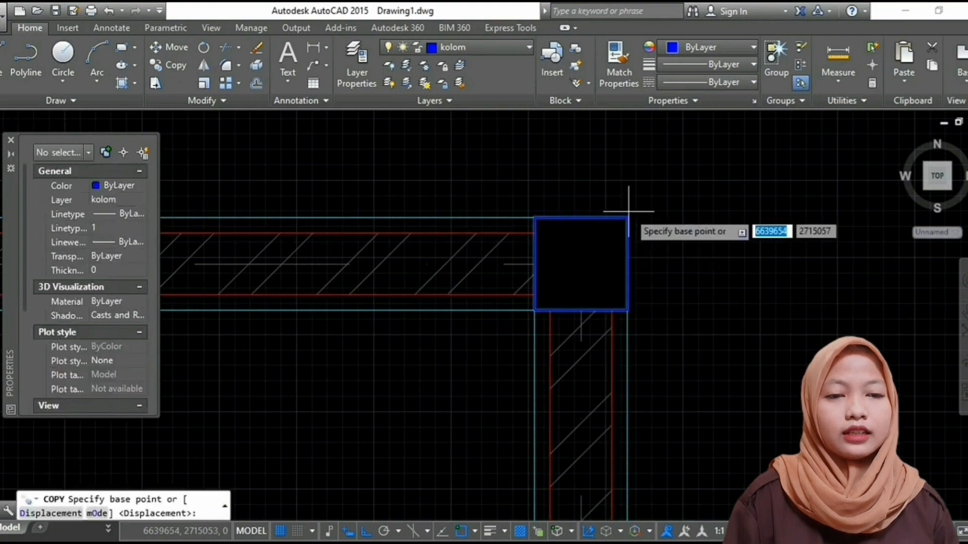
pyautogui.click(626, 216)
pyautogui.scroll(-5, 545, 244)
pyautogui.scroll(-2, 545, 245)
pyautogui.moveTo(488, 261); pyautogui.dragTo(700, 279, button='middle')
pyautogui.press('Escape')
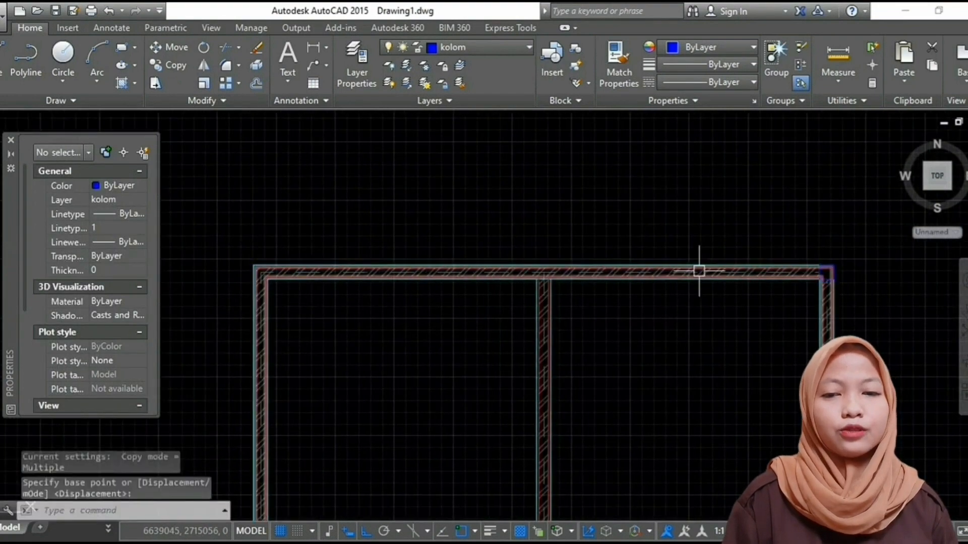
pyautogui.scroll(4, 781, 274)
pyautogui.click(910, 256)
pyautogui.scroll(2, 892, 299)
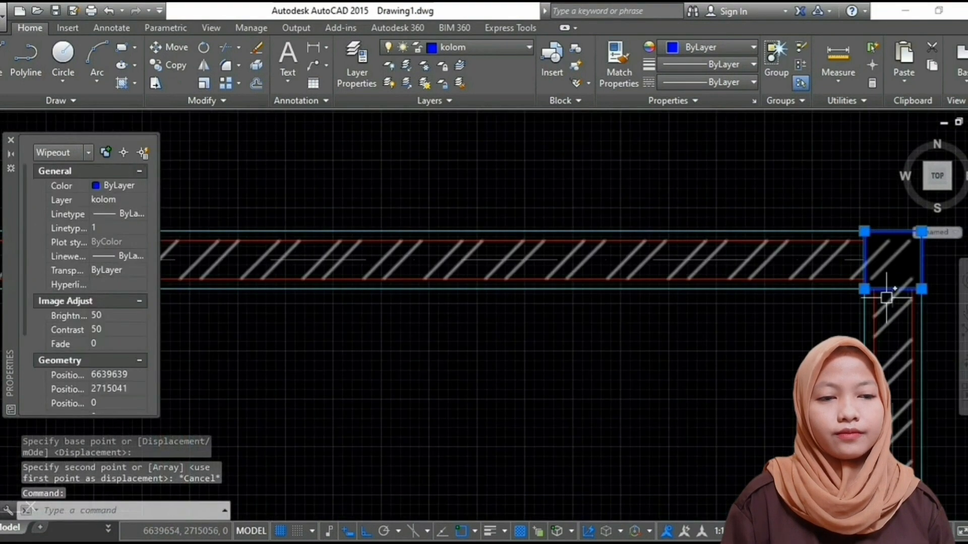
pyautogui.write('co')
pyautogui.press('Return')
pyautogui.click(858, 289)
pyautogui.press('Escape')
# - Copy the corner column by its lower-left corner to the junction of the top wall and the centre wall
pyautogui.click(865, 279)
pyautogui.write('co')
pyautogui.press('Return')
pyautogui.click(864, 289)
pyautogui.scroll(-5, 836, 289)
pyautogui.moveTo(836, 290)
pyautogui.mouseDown(button='middle')
pyautogui.moveTo(966, 292)
pyautogui.moveTo(636, 273)
pyautogui.mouseUp(button='middle')
pyautogui.scroll(8, 640, 270)
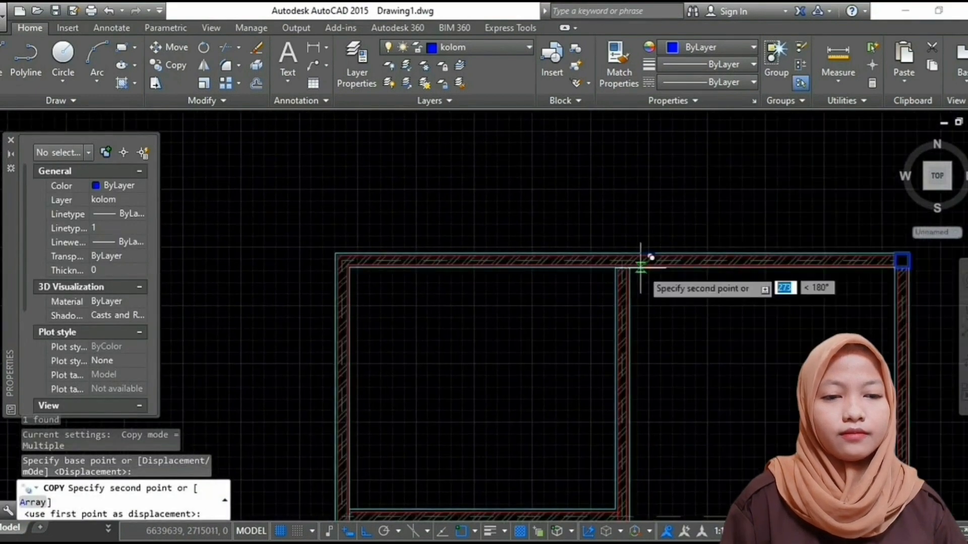
pyautogui.click(546, 248)
pyautogui.scroll(-6, 536, 259)
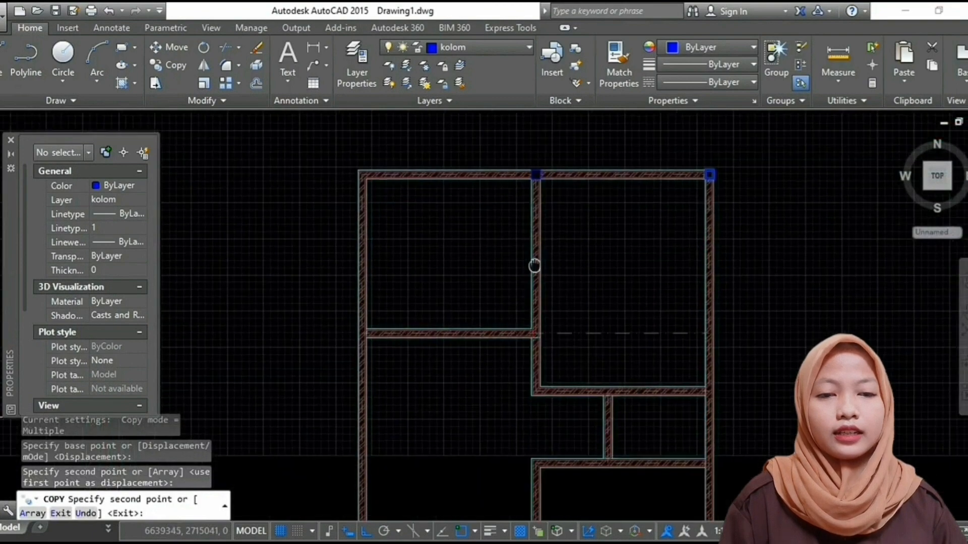
# - Place column copies where the centre wall meets the upper-left room's bottom wall and at the L-shaped wall's lower corner
pyautogui.scroll(4, 524, 322)
pyautogui.click(532, 292)
pyautogui.moveTo(535, 456); pyautogui.dragTo(502, 242, button='middle')
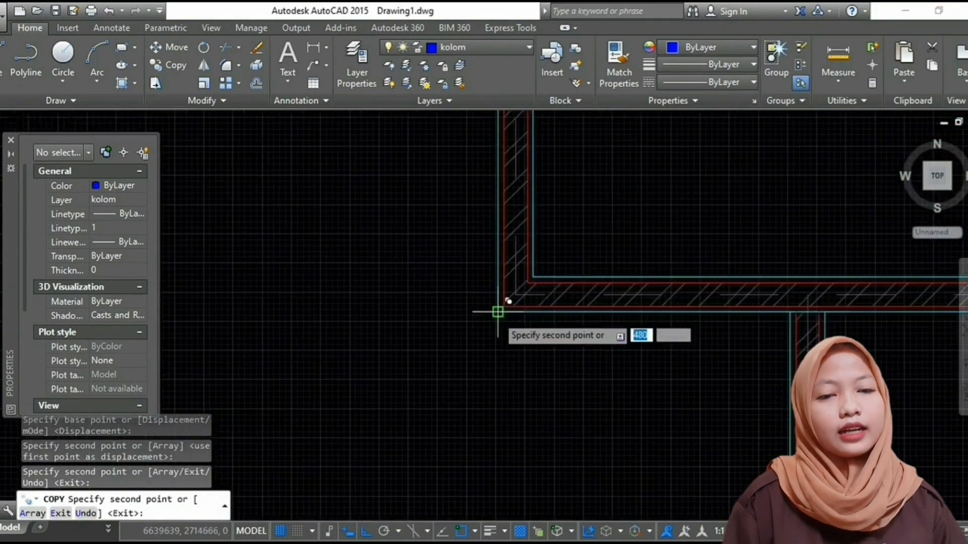
pyautogui.click(498, 311)
# - Place column copies above the short vertical wall and where the L-shaped wall meets the right outer wall
pyautogui.moveTo(816, 318); pyautogui.dragTo(611, 317, button='middle')
pyautogui.scroll(2, 612, 318)
pyautogui.click(567, 309)
pyautogui.scroll(-6, 635, 334)
pyautogui.scroll(4, 694, 303)
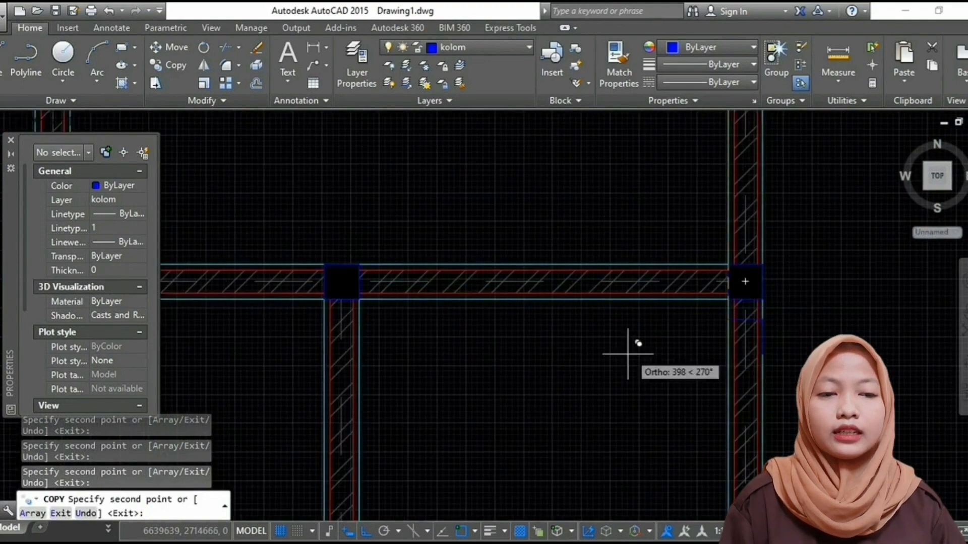
# - Place column copies where the lower-right room's upper wall meets the right outer wall and where the lower-left wall meets the centre wall
pyautogui.scroll(-2, 620, 302)
pyautogui.scroll(2, 629, 318)
pyautogui.scroll(-3, 599, 332)
pyautogui.moveTo(434, 330); pyautogui.dragTo(607, 279, button='middle')
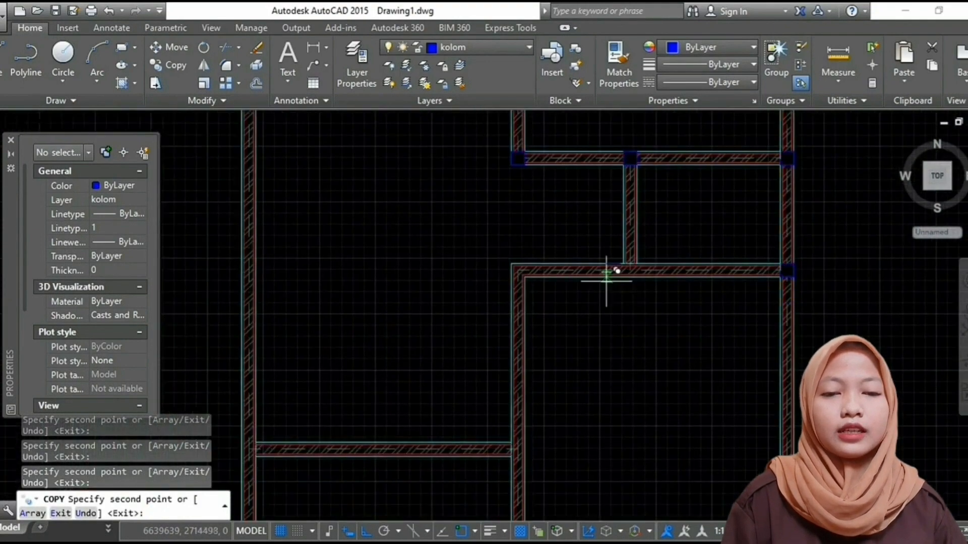
pyautogui.scroll(3, 607, 279)
pyautogui.scroll(-4, 401, 290)
pyautogui.moveTo(400, 394); pyautogui.dragTo(399, 275, button='middle')
pyautogui.scroll(3, 400, 287)
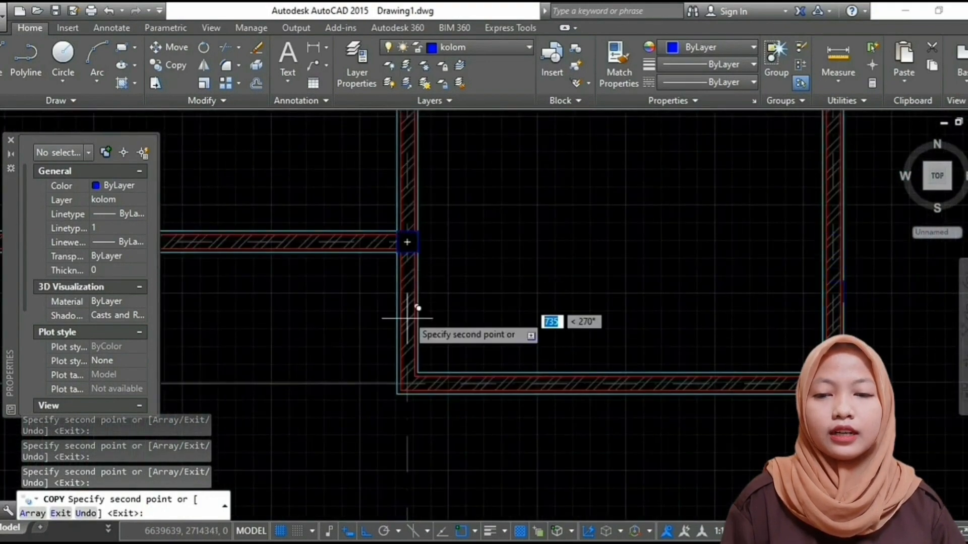
# - Place a column copy at the lower-left corner of the lower-right room and finish copying
pyautogui.scroll(-2, 590, 321)
pyautogui.moveTo(676, 463); pyautogui.dragTo(542, 222, button='middle')
pyautogui.moveTo(608, 487); pyautogui.dragTo(601, 419, button='middle')
pyautogui.scroll(4, 602, 420)
pyautogui.scroll(-3, 512, 366)
pyautogui.scroll(3, 478, 356)
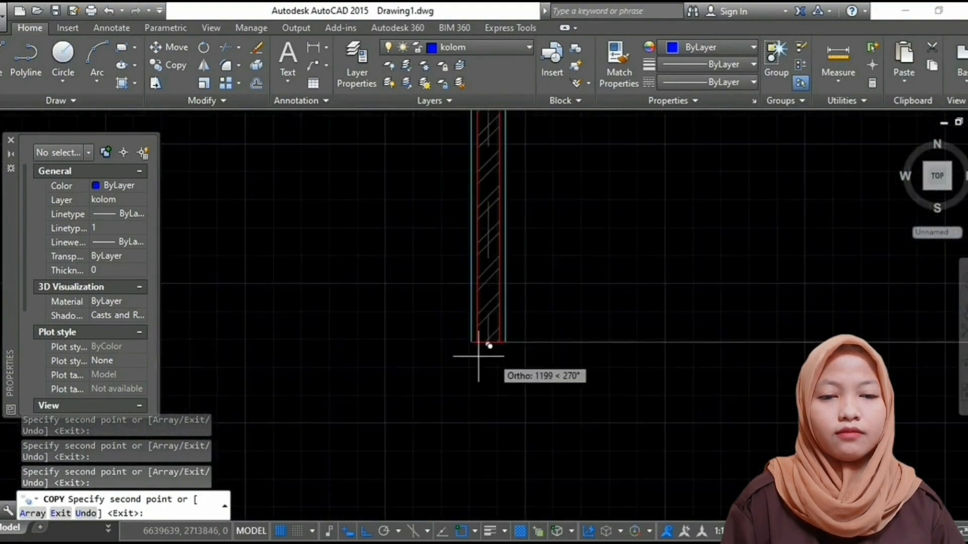
pyautogui.scroll(-5, 591, 248)
pyautogui.moveTo(598, 232); pyautogui.dragTo(520, 398, button='middle')
pyautogui.press('Escape')
pyautogui.scroll(4, 664, 115)
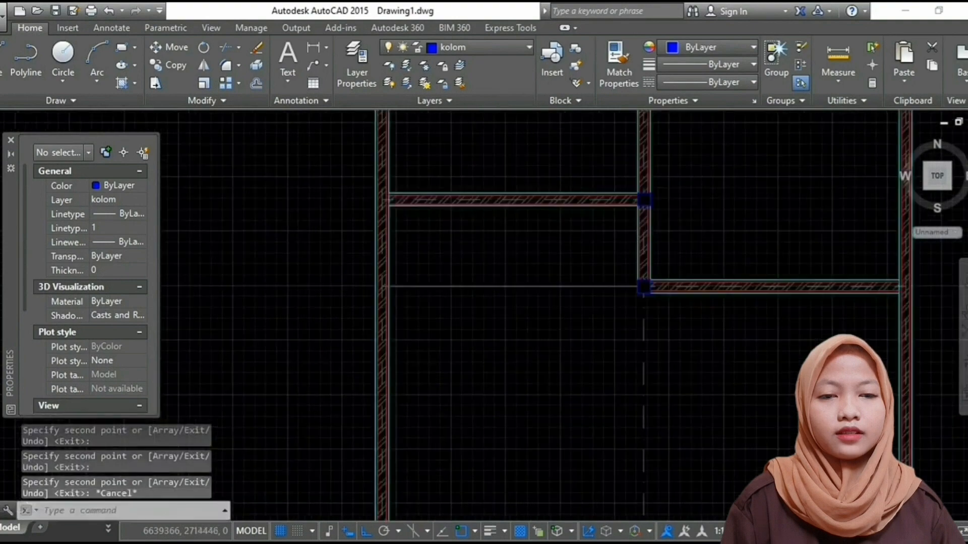
# - Copy the column at the junction of the centre and lower-left walls by its upper-left corner to the house's upper-left outer corner
pyautogui.write('co')
pyautogui.press('Return')
pyautogui.scroll(2, 637, 271)
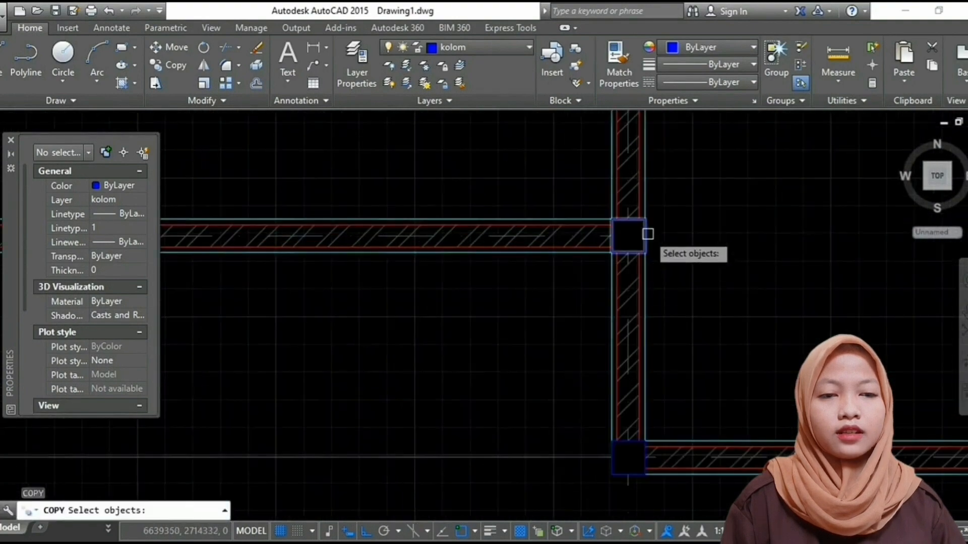
pyautogui.click(648, 234)
pyautogui.press('Return')
pyautogui.click(613, 219)
pyautogui.scroll(-4, 597, 259)
pyautogui.moveTo(597, 258); pyautogui.dragTo(742, 310, button='middle')
pyautogui.scroll(2, 512, 285)
pyautogui.scroll(-6, 506, 237)
pyautogui.moveTo(506, 237); pyautogui.dragTo(491, 424, button='middle')
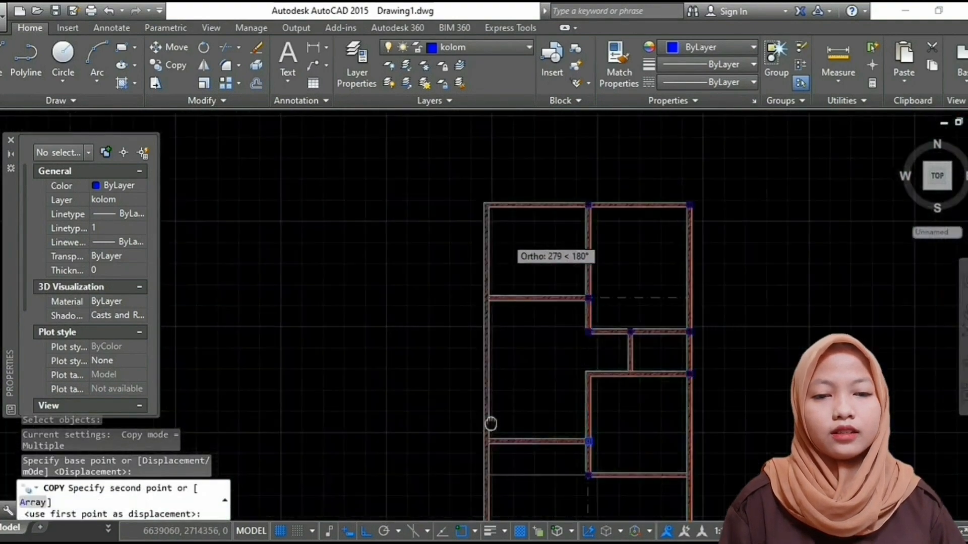
pyautogui.scroll(6, 485, 219)
pyautogui.click(493, 158)
pyautogui.press('Escape')
# - Copy the corner column by its upper-right corner to the left outer wall's junctions with the upper-left room's bottom wall and the lower-left wall
pyautogui.scroll(4, 500, 152)
pyautogui.press('Return')
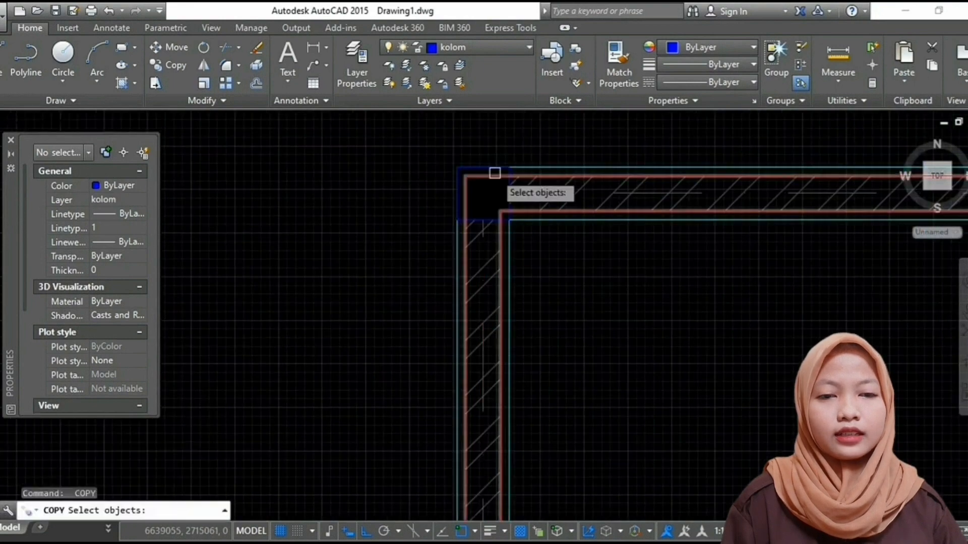
pyautogui.click(495, 167)
pyautogui.press('Return')
pyautogui.click(510, 167)
pyautogui.scroll(-2, 515, 346)
pyautogui.moveTo(515, 347); pyautogui.dragTo(458, 223, button='middle')
pyautogui.scroll(-2, 458, 223)
pyautogui.scroll(-4, 454, 282)
pyautogui.scroll(4, 444, 244)
pyautogui.click(421, 274)
pyautogui.scroll(-3, 429, 254)
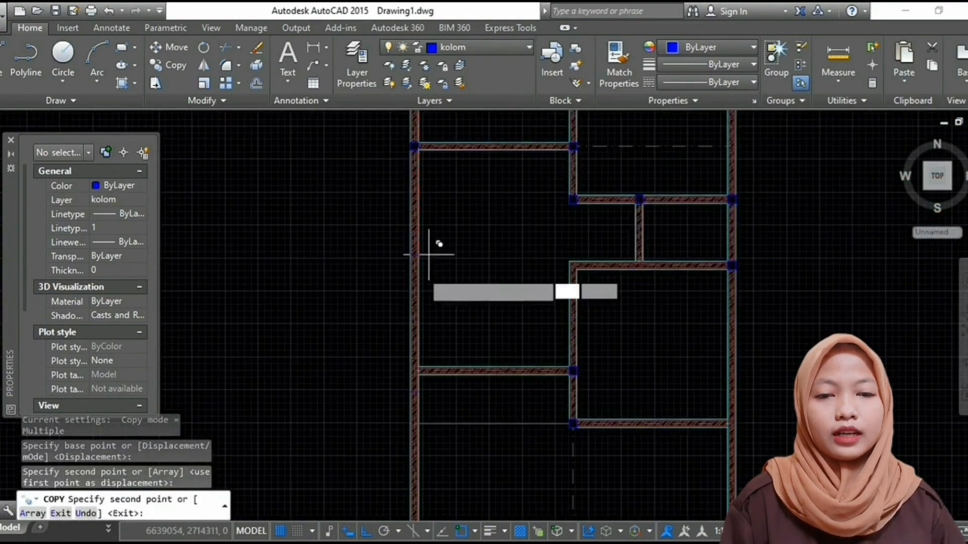
pyautogui.scroll(5, 417, 381)
pyautogui.click(411, 324)
pyautogui.press('Return')
# - Copy the column at the L-shaped wall's lower corner to the lower-right room's upper-left corner and the lower end of the short vertical wall
pyautogui.scroll(-6, 506, 191)
pyautogui.moveTo(501, 199); pyautogui.dragTo(456, 424, button='middle')
pyautogui.scroll(4, 598, 369)
pyautogui.write('c')
pyautogui.press('Return')
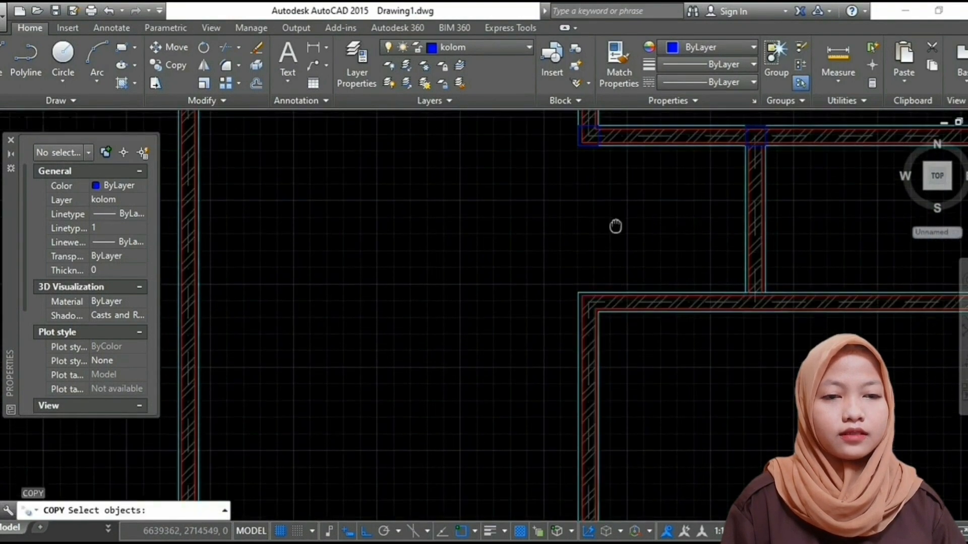
pyautogui.scroll(3, 612, 297)
pyautogui.press('Return')
pyautogui.click(518, 268)
pyautogui.scroll(-4, 518, 268)
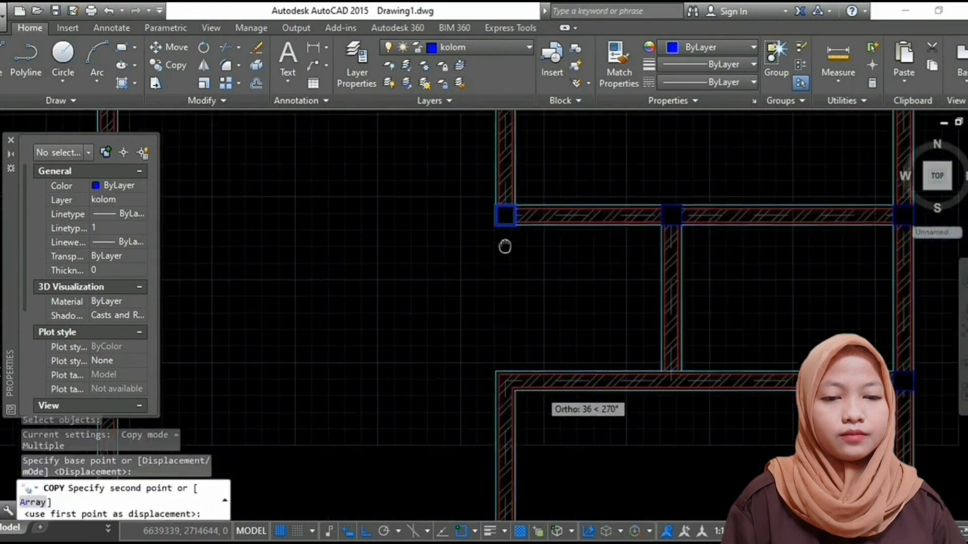
pyautogui.click(659, 367)
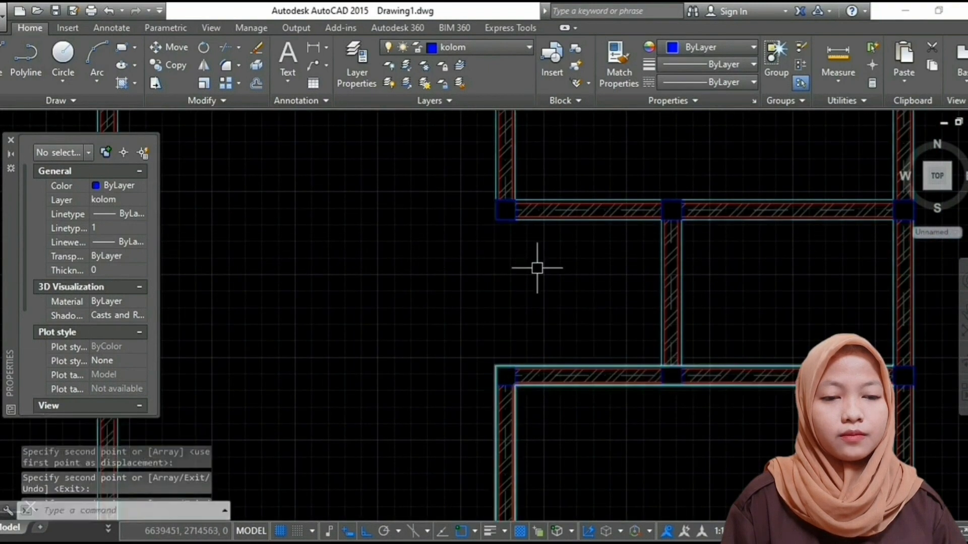
pyautogui.press('Escape')
pyautogui.scroll(-4, 596, 331)
pyautogui.scroll(4, 587, 328)
pyautogui.scroll(-2, 611, 360)
pyautogui.moveTo(580, 365); pyautogui.dragTo(419, 360, button='middle')
pyautogui.moveTo(535, 247); pyautogui.dragTo(610, 264, button='middle')
pyautogui.scroll(4, 520, 335)
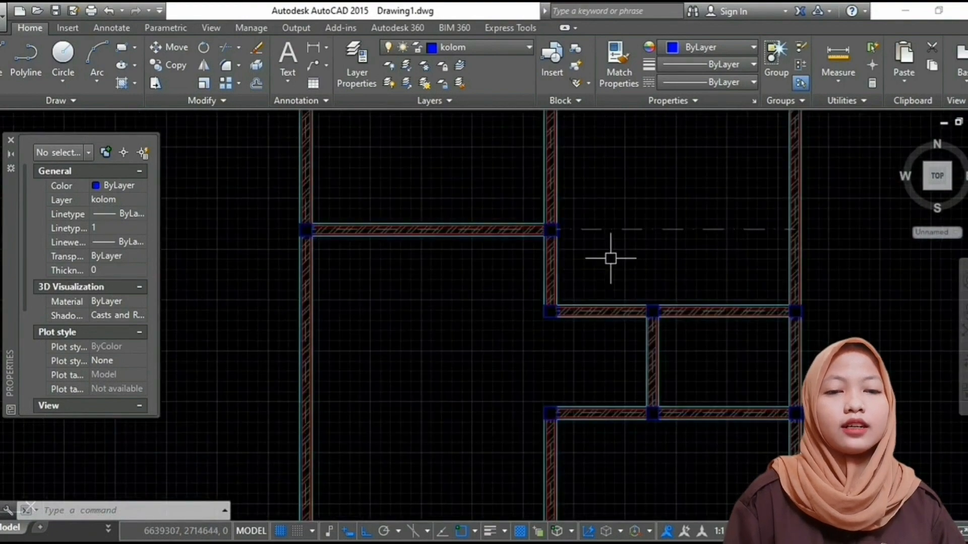
pyautogui.scroll(-4, 610, 308)
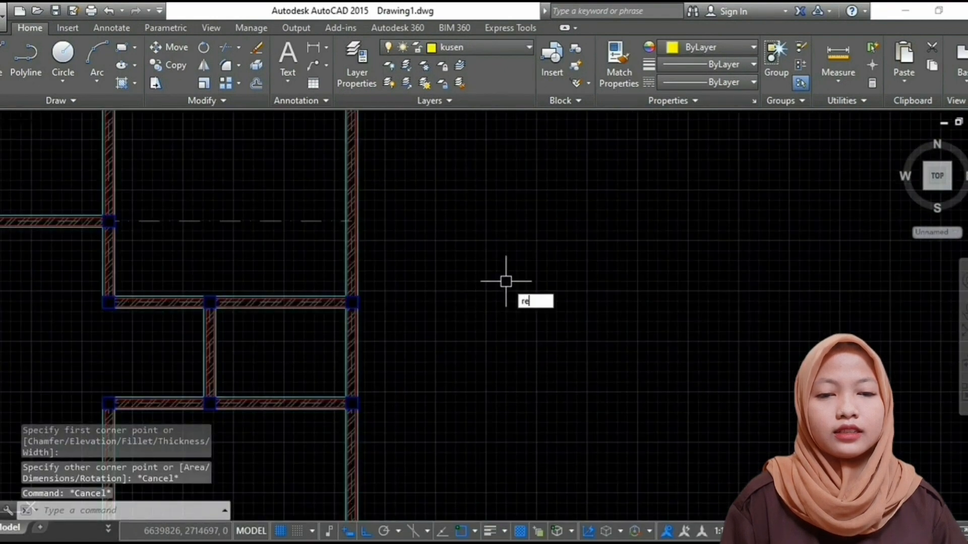
# - Draw a 5 by 15 rectangle in the empty area beyond the right outer wall
pyautogui.write('c')
pyautogui.press('Return')
pyautogui.click(487, 240)
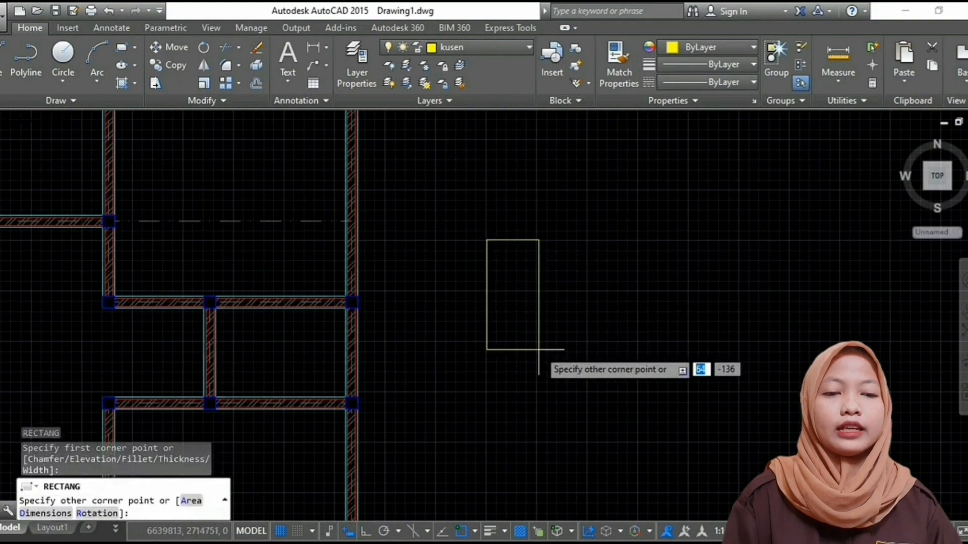
pyautogui.write('5,15')
pyautogui.press('Return')
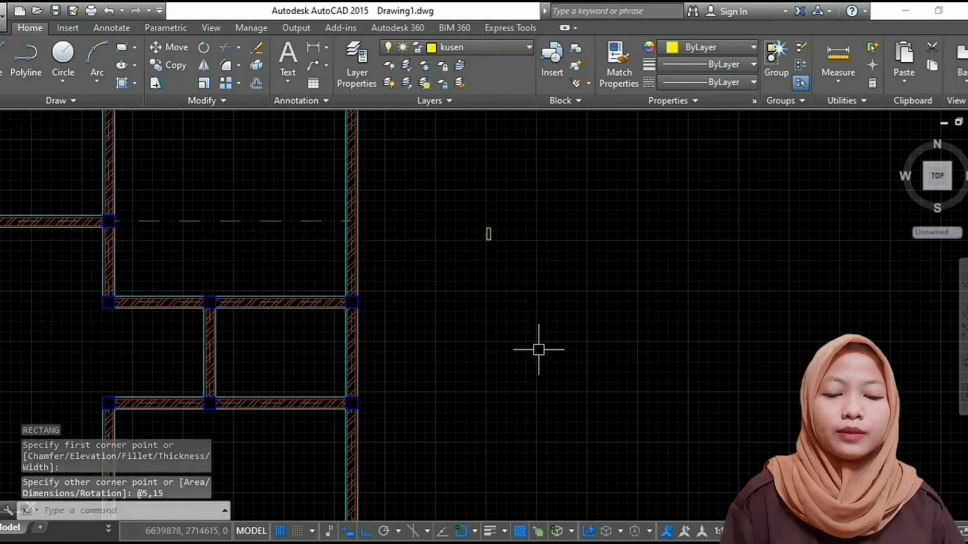
# - Draw a 1 by 4 rectangle beside the 5 by 15 rectangle
pyautogui.scroll(5, 488, 239)
pyautogui.scroll(4, 483, 181)
pyautogui.moveTo(483, 186); pyautogui.dragTo(399, 332, button='middle')
pyautogui.scroll(2, 400, 332)
pyautogui.write('rec')
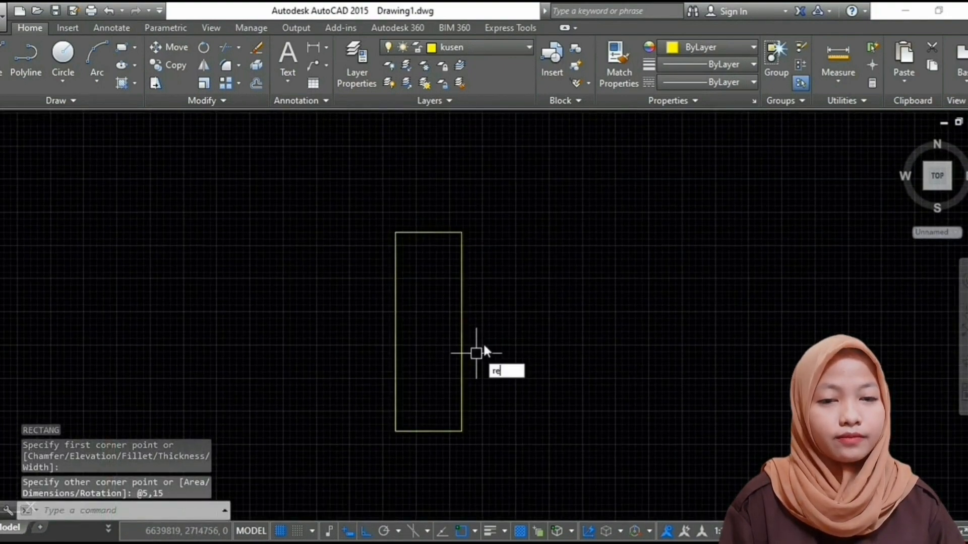
pyautogui.press('Return')
pyautogui.click(511, 243)
pyautogui.write('1')
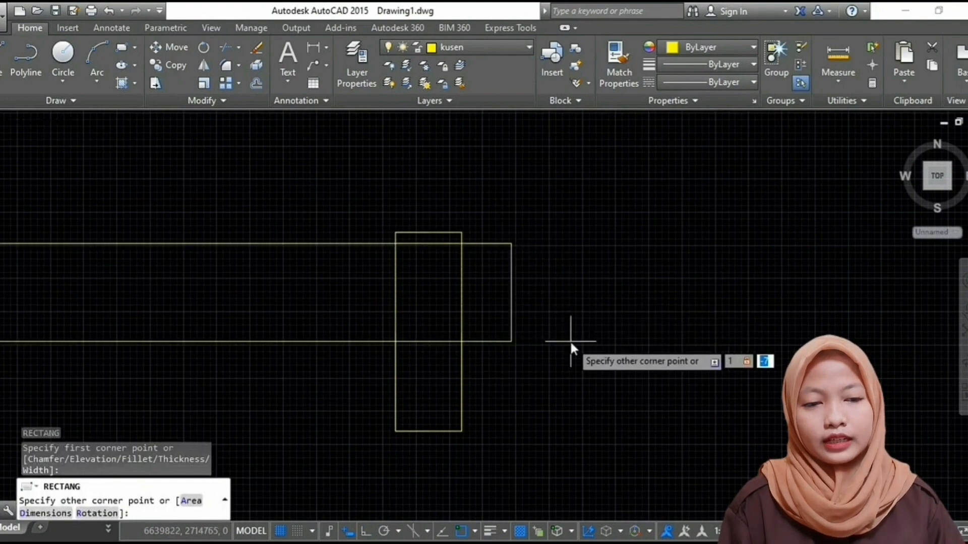
pyautogui.write(',4')
pyautogui.press('Return')
# - Move the 1 by 4 rectangle by its upper-right corner onto the upper-right corner of the 5 by 15 rectangle
pyautogui.write('m')
pyautogui.press('Return')
pyautogui.click(583, 336)
pyautogui.click(492, 192)
pyautogui.press('Return')
pyautogui.click(526, 191)
pyautogui.click(462, 233)
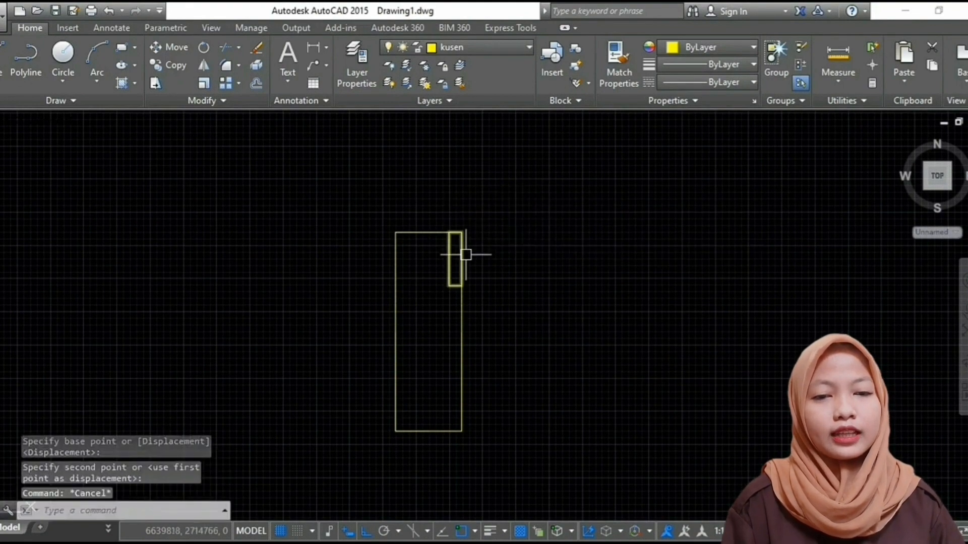
# - Trim the outer edges at the small rectangle to leave a notch in the frame profile's upper-right corner
pyautogui.scroll(2, 468, 255)
pyautogui.press('Escape')
pyautogui.write('tr')
pyautogui.press('Return')
pyautogui.press('Return')
pyautogui.click(458, 231)
pyautogui.click(458, 231)
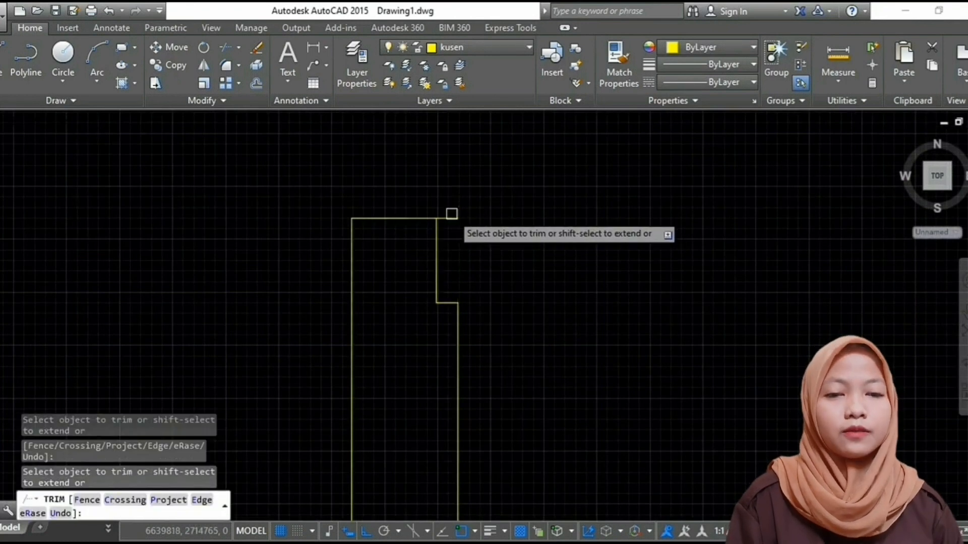
pyautogui.press('Escape')
# - Select all segments of the notched frame profile and join them
pyautogui.scroll(-6, 457, 204)
pyautogui.click(486, 199)
pyautogui.click(394, 345)
pyautogui.press('Escape')
pyautogui.click(440, 286)
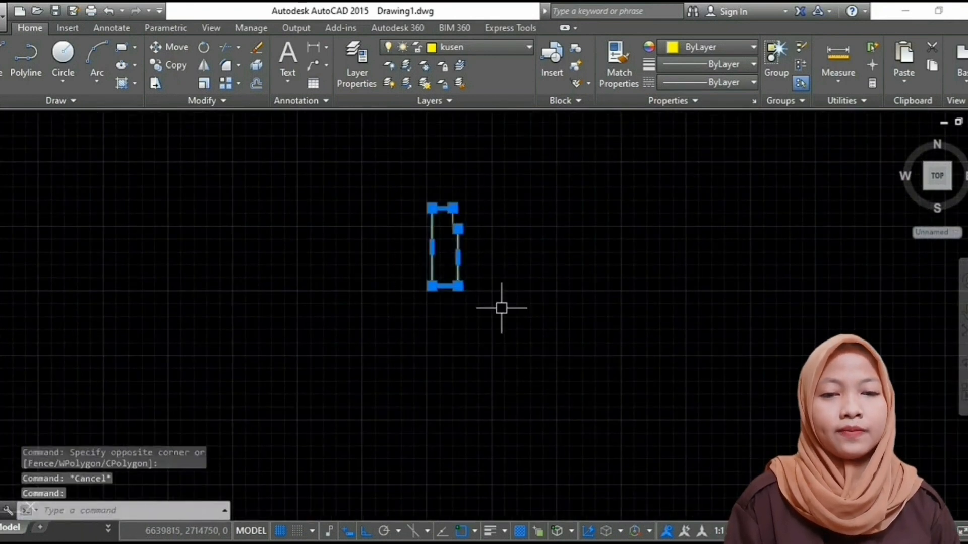
pyautogui.press('Escape')
pyautogui.click(500, 338)
pyautogui.click(376, 178)
pyautogui.write('j')
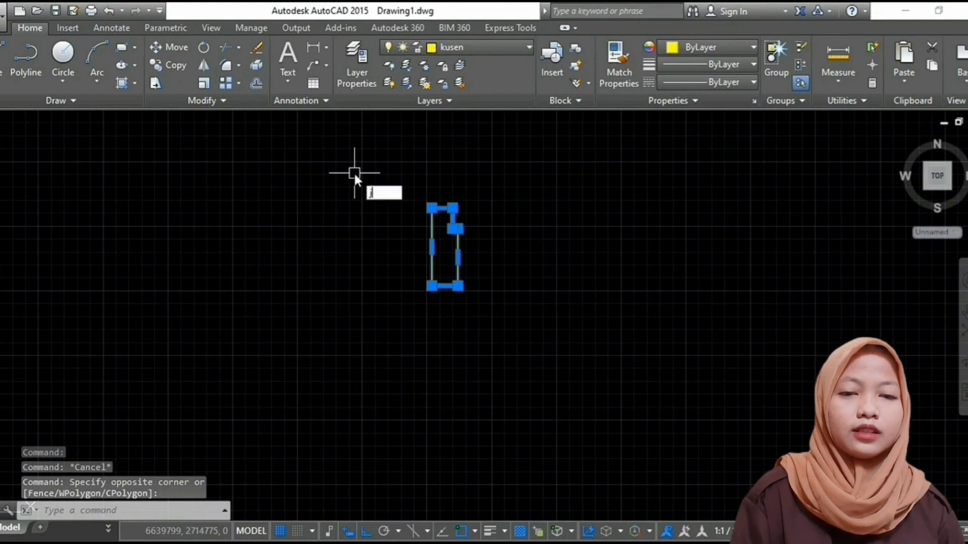
pyautogui.press('Return')
pyautogui.click(456, 219)
pyautogui.press('Escape')
# - Draw an 85-long horizontal line to the right from the lower-right corner of the notched profile
pyautogui.scroll(-3, 484, 280)
pyautogui.scroll(4, 383, 331)
pyautogui.write('l')
pyautogui.press('Return')
pyautogui.click(356, 331)
pyautogui.scroll(-4, 348, 343)
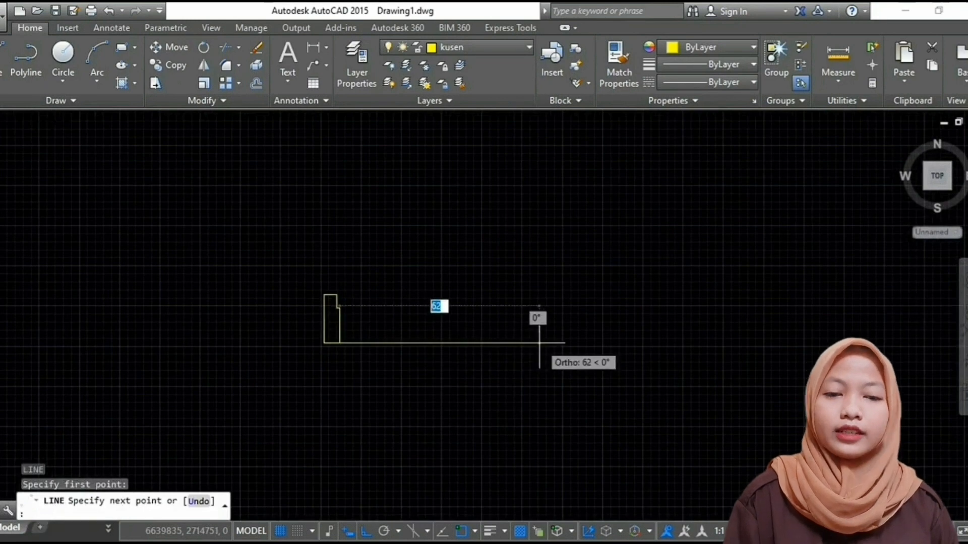
pyautogui.press('Return')
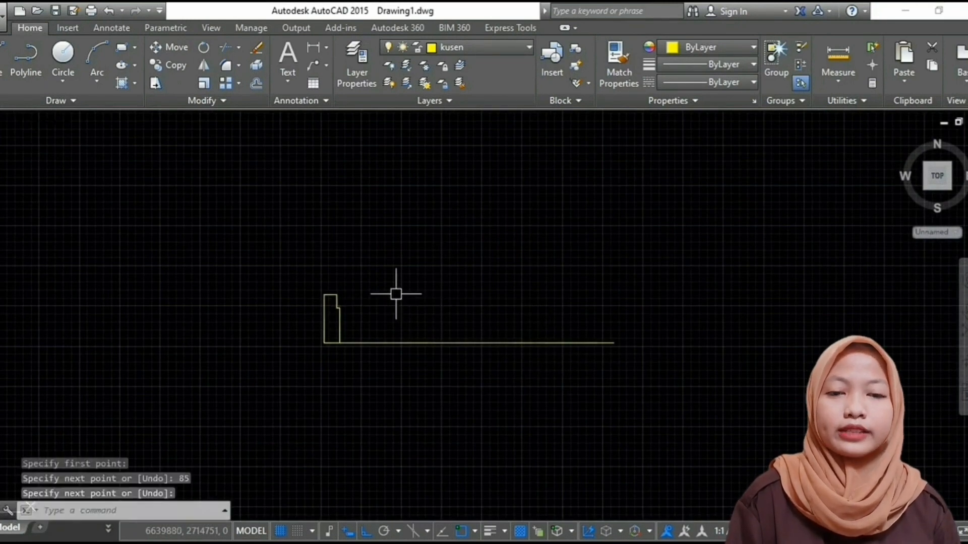
# - Mirror the notched profile across a vertical axis through the line's midpoint, keeping the original
pyautogui.press('Return')
pyautogui.click(255, 248)
pyautogui.click(468, 461)
pyautogui.press('Return')
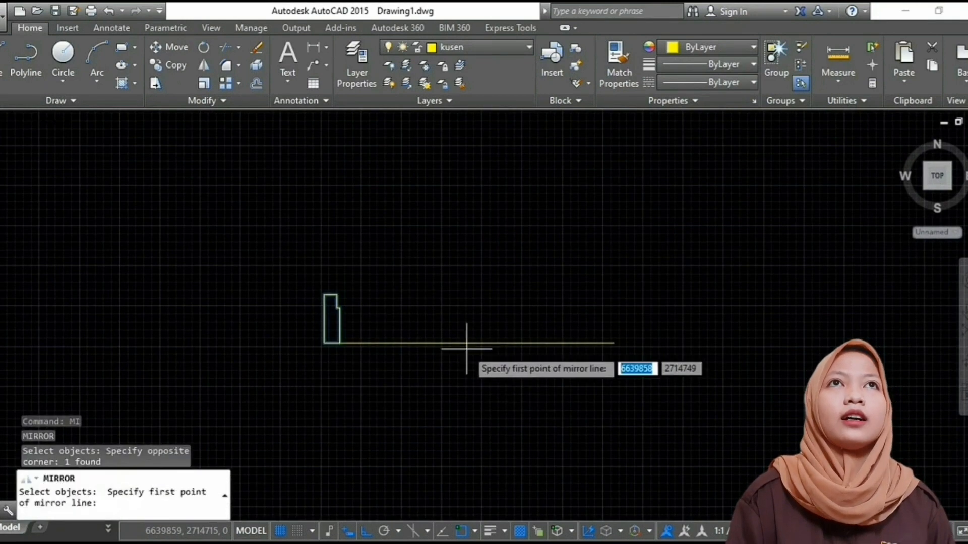
pyautogui.click(477, 344)
pyautogui.click(467, 439)
pyautogui.press('Escape')
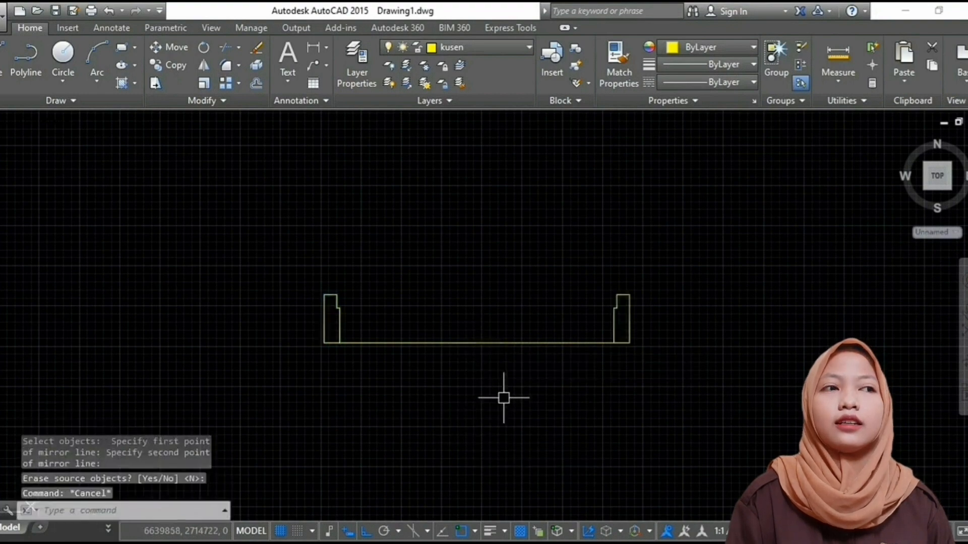
# - Copy the complete door frame to the free space on its right
pyautogui.write('co')
pyautogui.press('Return')
pyautogui.click(209, 227)
pyautogui.click(812, 446)
pyautogui.press('Return')
pyautogui.click(817, 423)
pyautogui.scroll(-4, 539, 425)
pyautogui.click(648, 407)
pyautogui.press('Escape')
pyautogui.scroll(5, 645, 384)
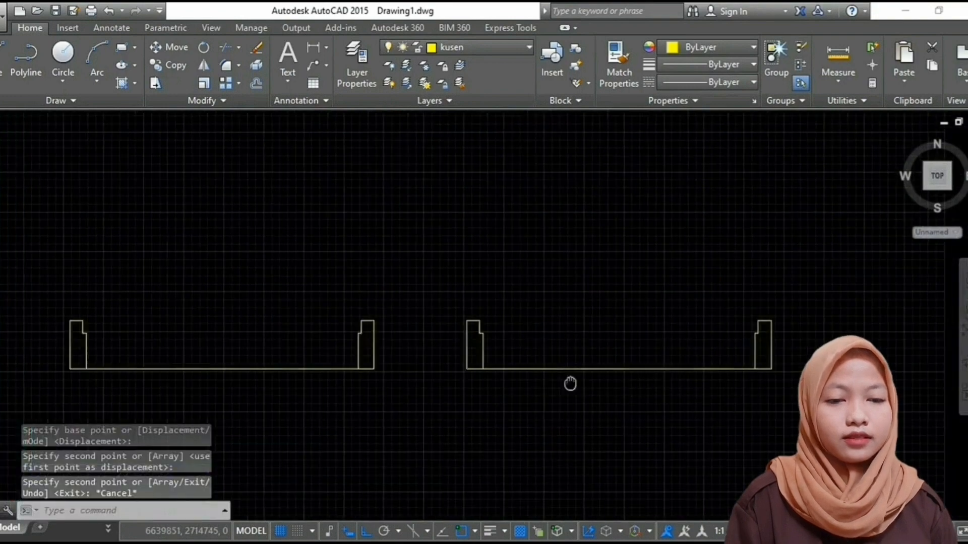
# - Draw the door leaf as a rectangle spanning from the left jamb's notch to the right jamb's notch in the copied frame
pyautogui.write('rec')
pyautogui.press('Return')
pyautogui.click(326, 293)
pyautogui.press('Escape')
pyautogui.press('Return')
pyautogui.click(346, 293)
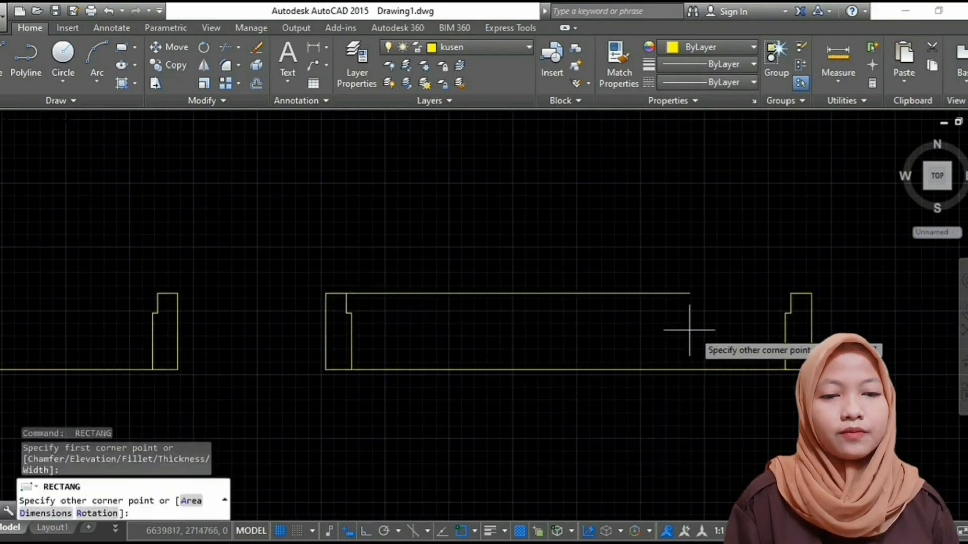
pyautogui.click(791, 311)
pyautogui.press('Escape')
# - Rotate the door leaf to 270° about its upper-right corner so it stands upright at the right jamb
pyautogui.moveTo(744, 320); pyautogui.dragTo(623, 342, button='middle')
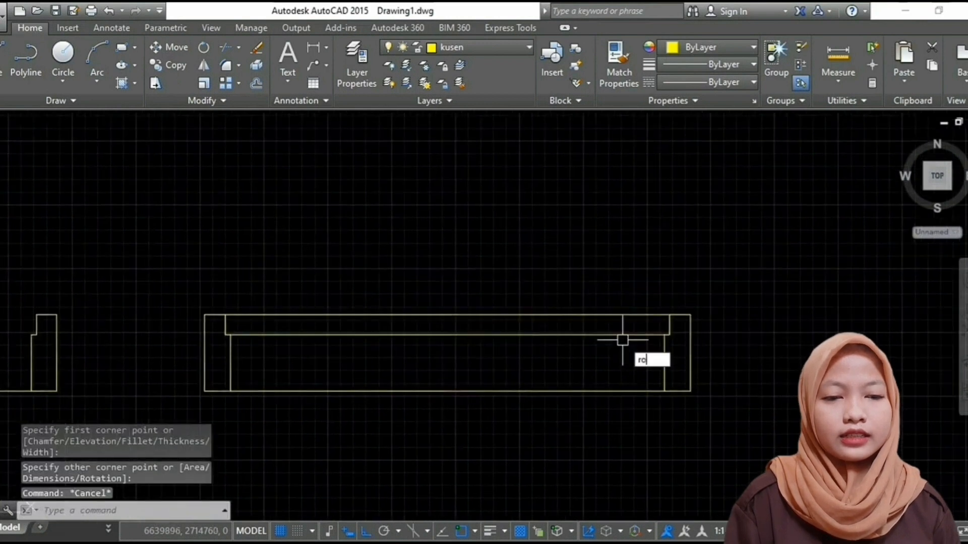
pyautogui.write('ro')
pyautogui.press('Return')
pyautogui.click(622, 334)
pyautogui.press('Return')
pyautogui.click(670, 315)
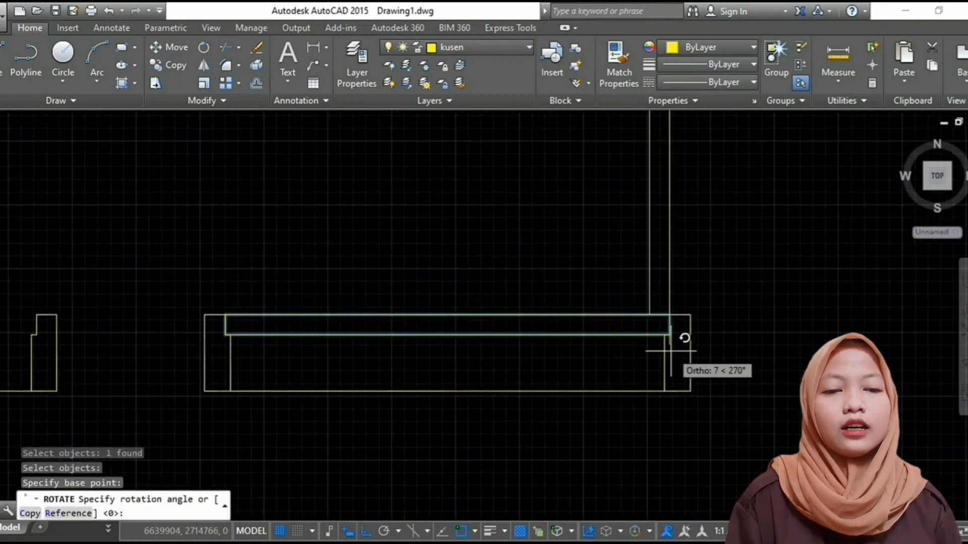
pyautogui.click(671, 351)
pyautogui.press('Return')
pyautogui.press('Escape')
# - Draw the door swing arc on the as layer from the upright leaf's upper end to the left jamb's upper inner corner
pyautogui.scroll(-4, 635, 333)
pyautogui.moveTo(634, 328); pyautogui.dragTo(685, 386, button='middle')
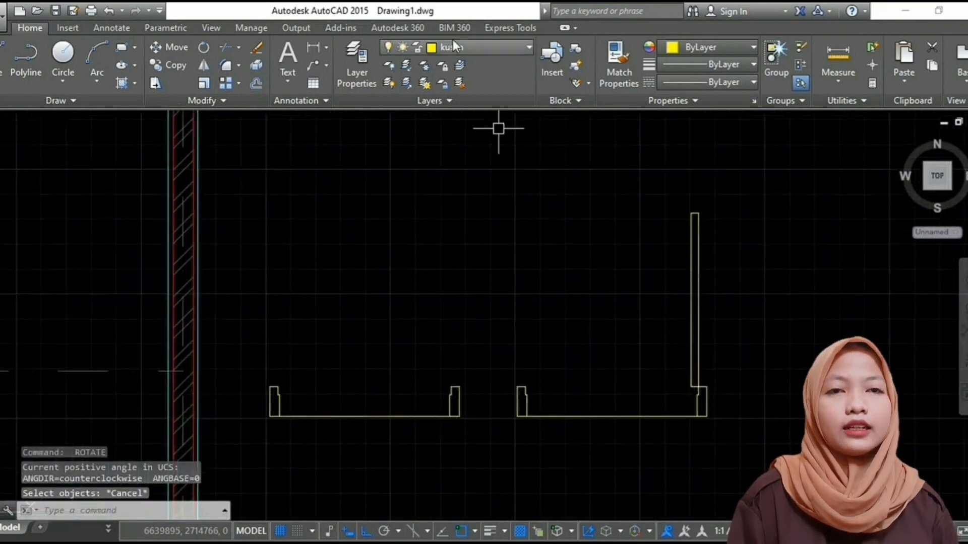
pyautogui.click(486, 50)
pyautogui.click(473, 79)
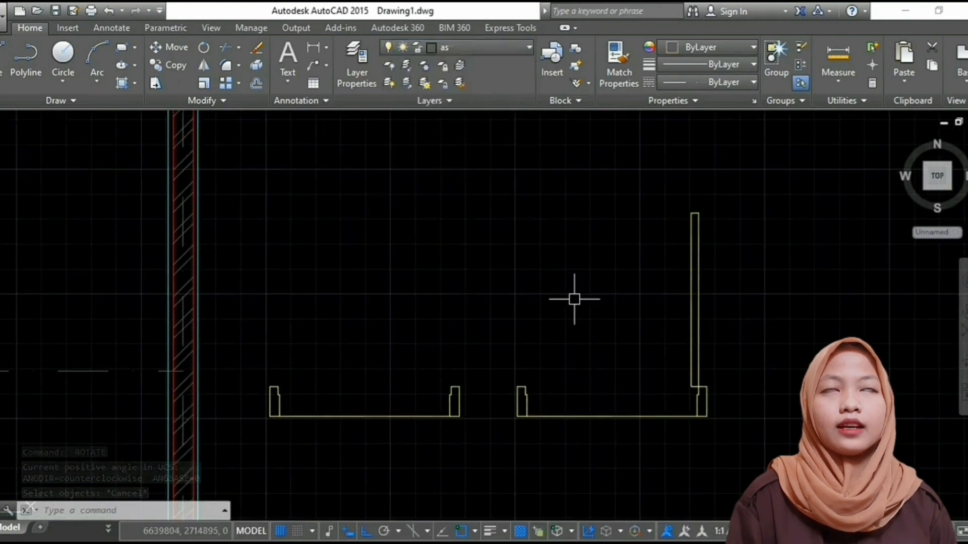
pyautogui.write('arc')
pyautogui.press('Return')
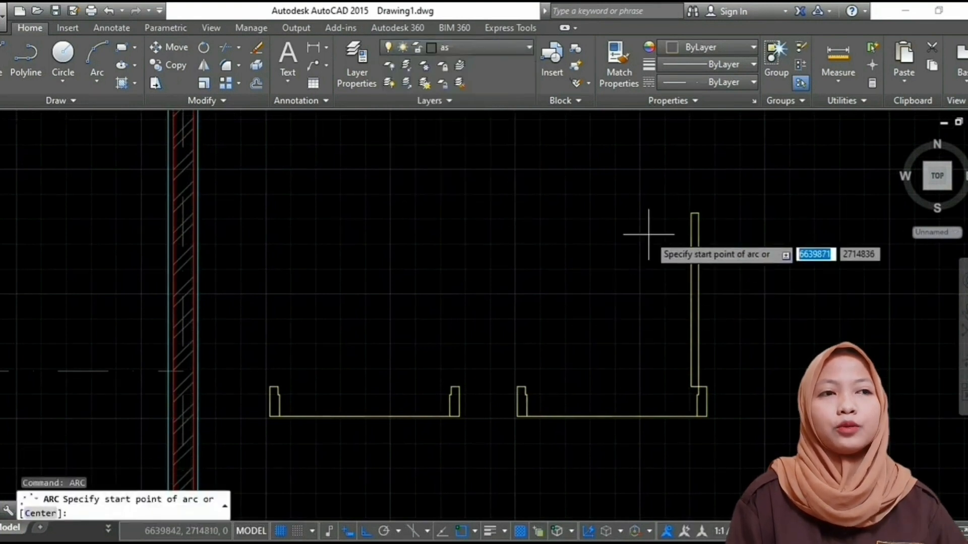
pyautogui.click(691, 210)
pyautogui.scroll(2, 520, 397)
pyautogui.click(533, 398)
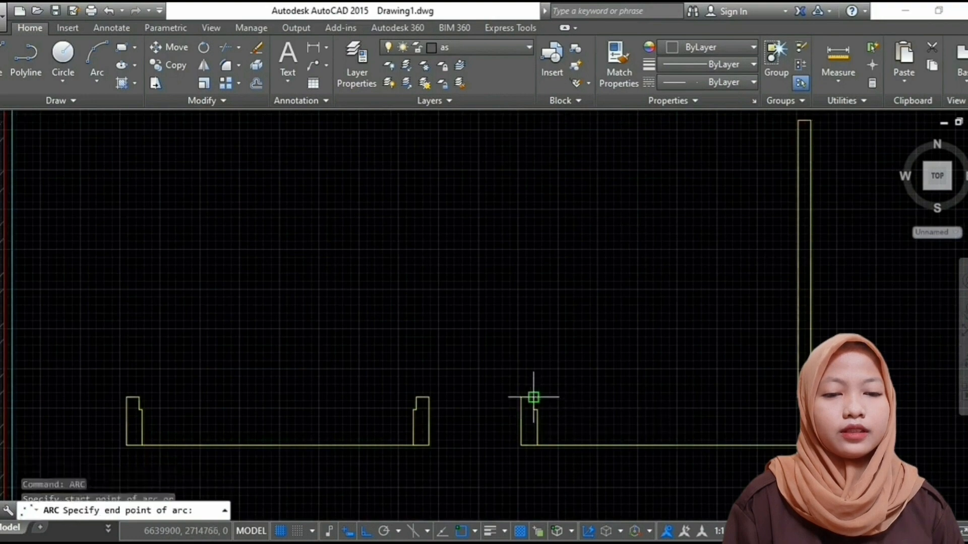
pyautogui.click(533, 413)
pyautogui.press('Return')
pyautogui.press('Escape')
# - Match the properties of the wall's dashed centre line onto the door swing arc
pyautogui.write('ma')
pyautogui.press('Return')
pyautogui.scroll(-2, 333, 286)
pyautogui.moveTo(323, 285); pyautogui.dragTo(343, 305, button='middle')
pyautogui.scroll(6, 231, 307)
pyautogui.click(230, 302)
pyautogui.scroll(-2, 438, 275)
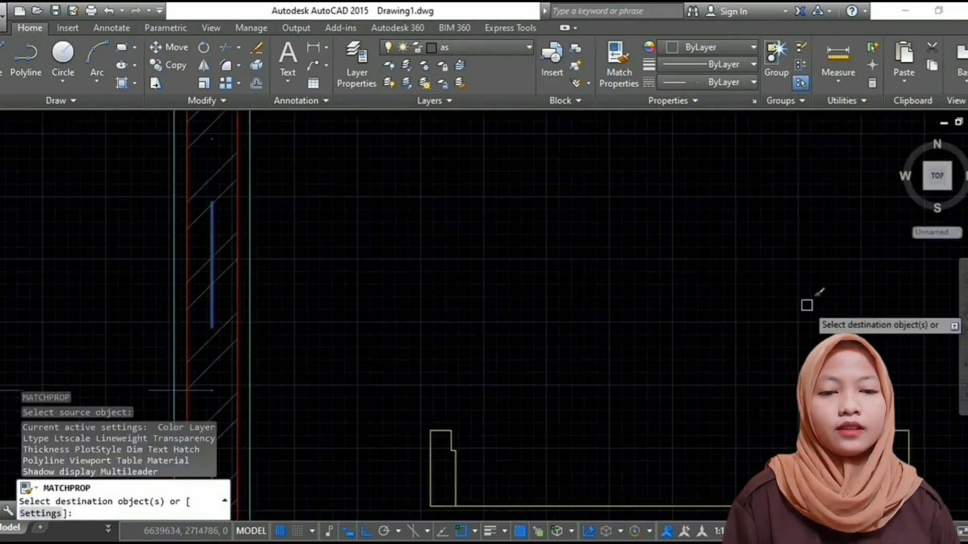
pyautogui.scroll(-3, 737, 322)
pyautogui.click(733, 300)
pyautogui.press('Escape')
pyautogui.scroll(-2, 719, 324)
pyautogui.scroll(2, 701, 321)
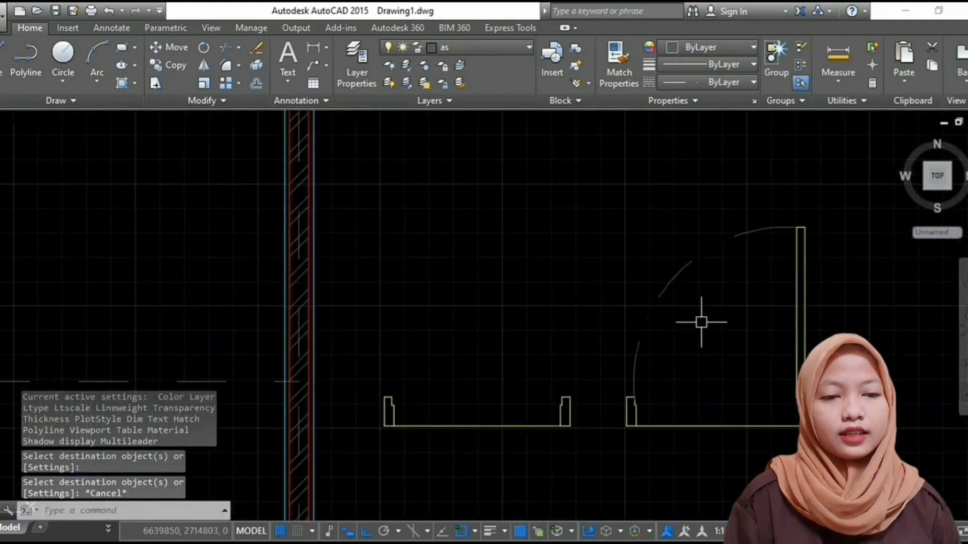
# - Move the complete door by its lower-right corner into the horizontal wall, against the column at the wall's right end
pyautogui.scroll(-2, 641, 384)
pyautogui.moveTo(641, 384); pyautogui.dragTo(611, 373, button='middle')
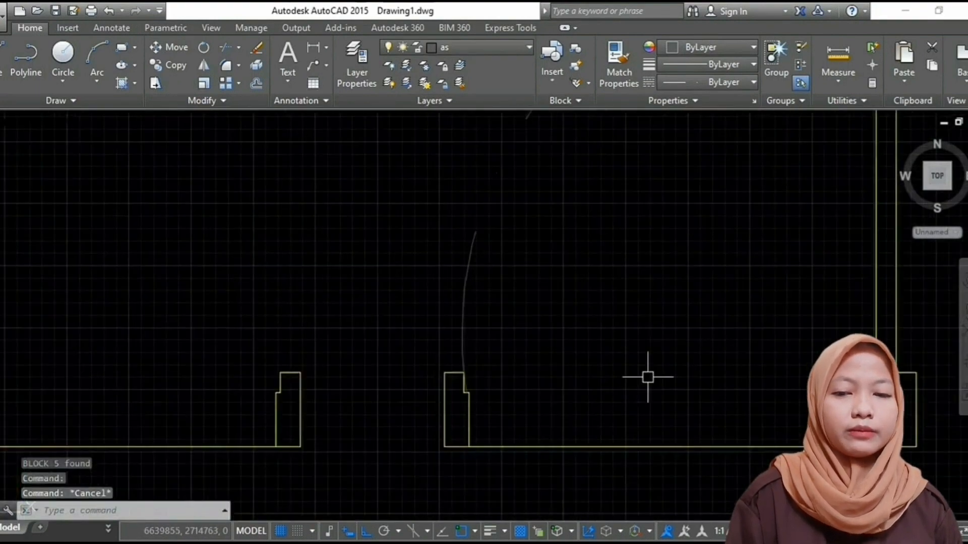
pyautogui.scroll(-2, 648, 378)
pyautogui.moveTo(649, 378); pyautogui.dragTo(547, 337, button='middle')
pyautogui.scroll(-2, 575, 337)
pyautogui.write('m')
pyautogui.press('Return')
pyautogui.click(726, 423)
pyautogui.click(637, 344)
pyautogui.press('Return')
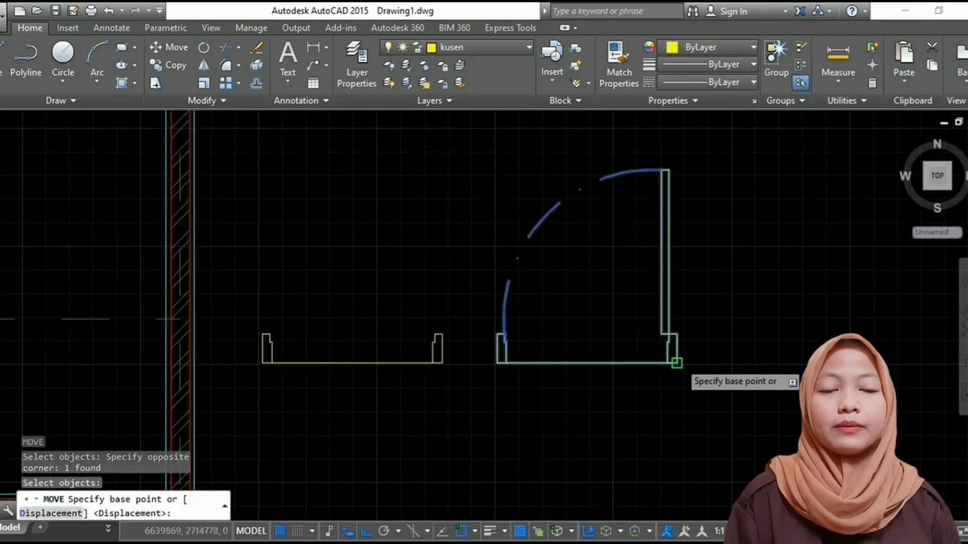
pyautogui.click(677, 363)
pyautogui.scroll(-6, 577, 370)
pyautogui.scroll(5, 519, 399)
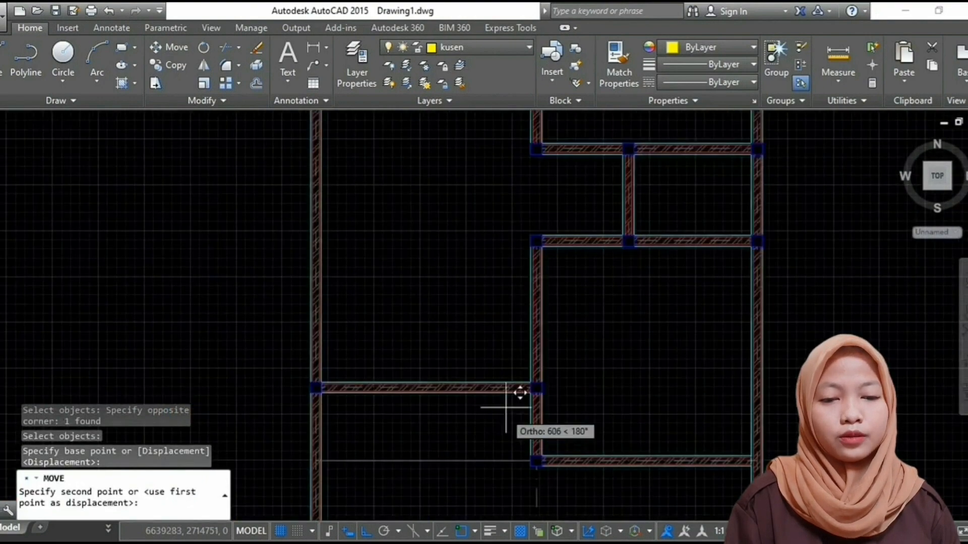
pyautogui.press('Escape')
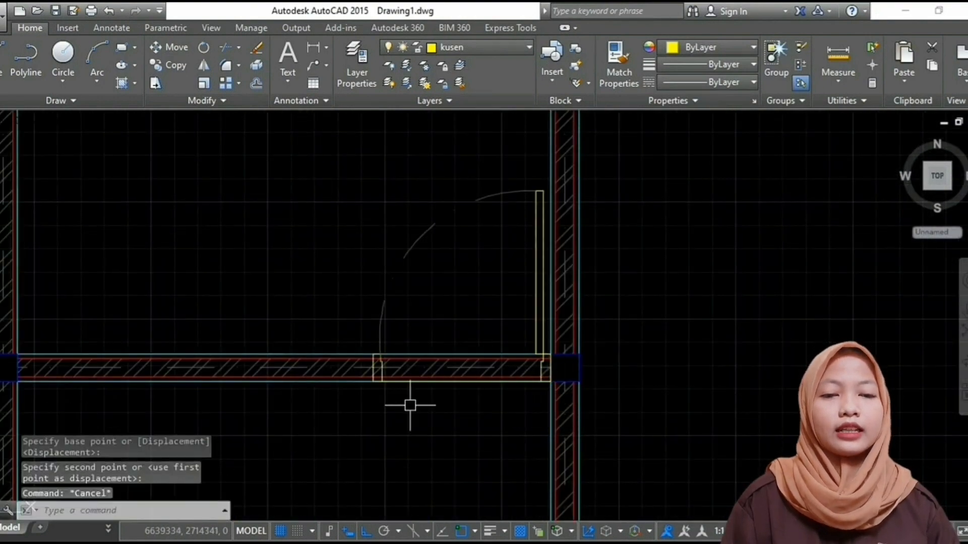
# - Trim the wall lines and hatch inside the door opening, using the left jamb as the cutting edge
pyautogui.scroll(2, 410, 402)
pyautogui.press('Return')
pyautogui.click(371, 319)
pyautogui.press('Return')
pyautogui.click(528, 268)
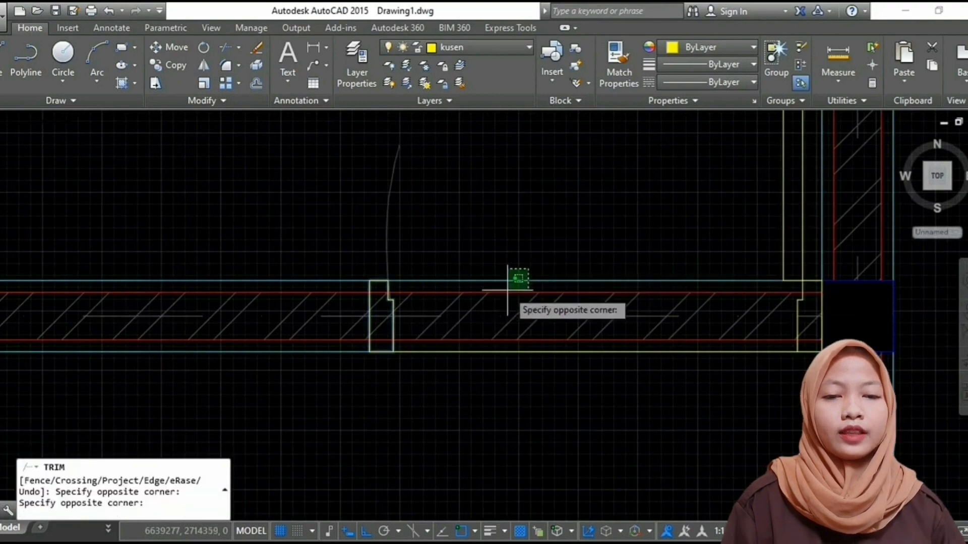
pyautogui.click(475, 347)
pyautogui.scroll(4, 382, 326)
pyautogui.click(376, 341)
pyautogui.click(376, 365)
pyautogui.press('Escape')
# - Trim the leftover wall line at the right end of the door opening
pyautogui.scroll(-4, 400, 319)
pyautogui.moveTo(401, 310)
pyautogui.mouseDown(button='middle')
pyautogui.moveTo(417, 296)
pyautogui.moveTo(337, 308)
pyautogui.mouseUp(button='middle')
pyautogui.scroll(4, 752, 318)
pyautogui.write('tr')
pyautogui.press('Return')
pyautogui.press('Return')
pyautogui.click(758, 326)
pyautogui.press('Escape')
pyautogui.scroll(-4, 595, 274)
# - Stretch the right jamb of the spare frame outside the plan 35 units to the left
pyautogui.scroll(-5, 640, 313)
pyautogui.scroll(5, 644, 205)
pyautogui.moveTo(699, 232); pyautogui.dragTo(632, 285, button='middle')
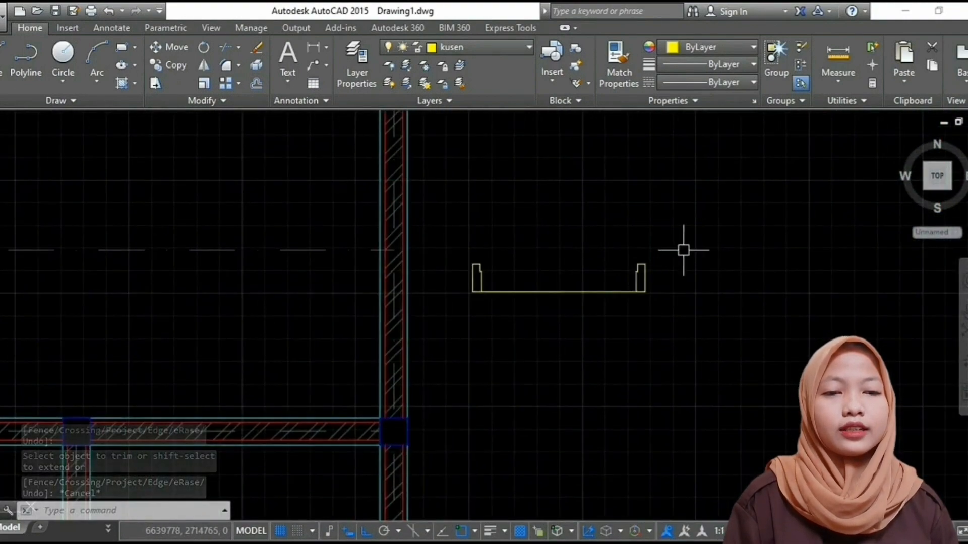
pyautogui.scroll(2, 689, 247)
pyautogui.write('s')
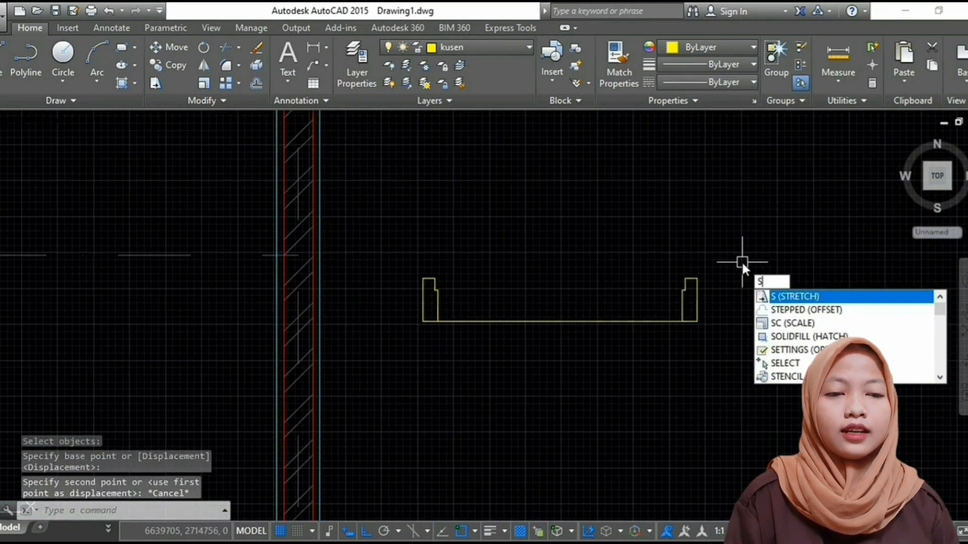
pyautogui.press('Return')
pyautogui.click(778, 180)
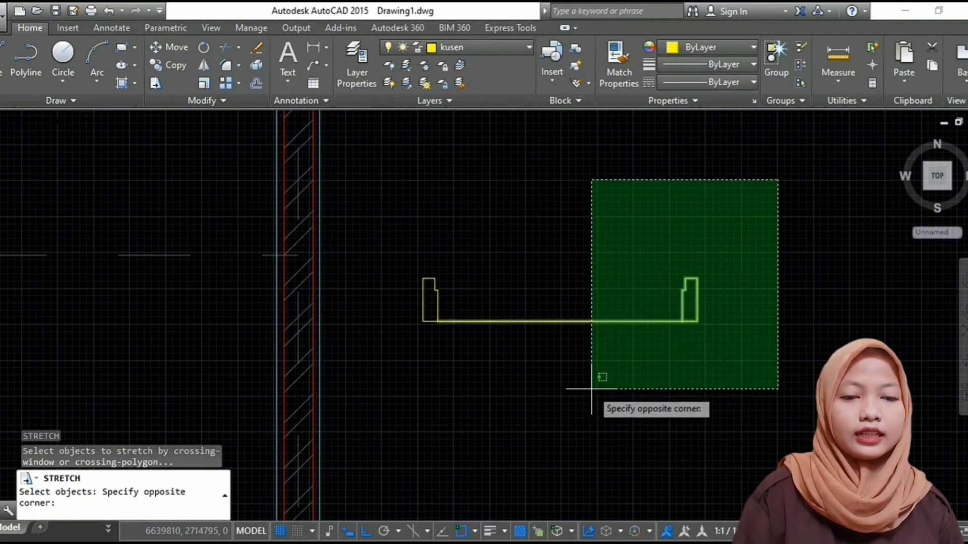
pyautogui.click(526, 389)
pyautogui.press('Return')
pyautogui.click(797, 379)
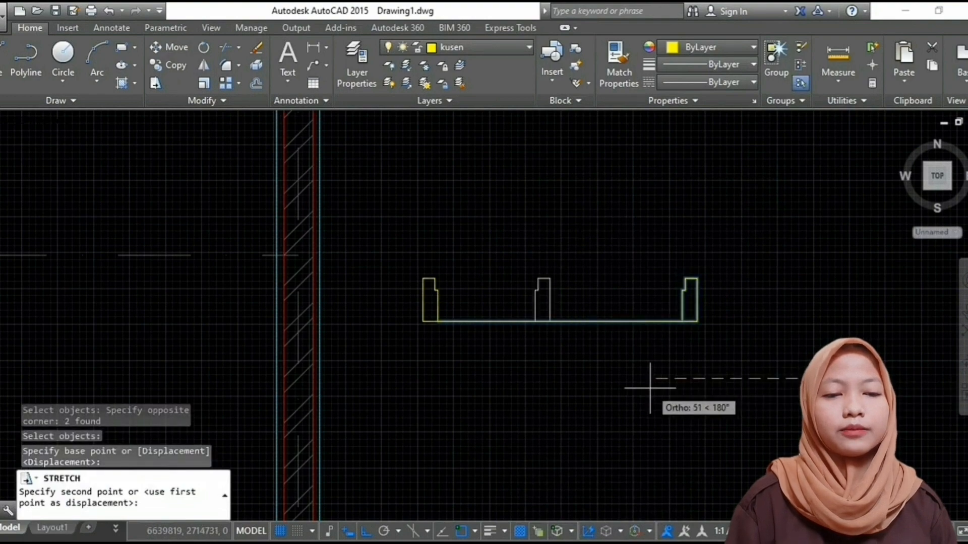
pyautogui.write('35')
pyautogui.press('Return')
pyautogui.scroll(6, 519, 300)
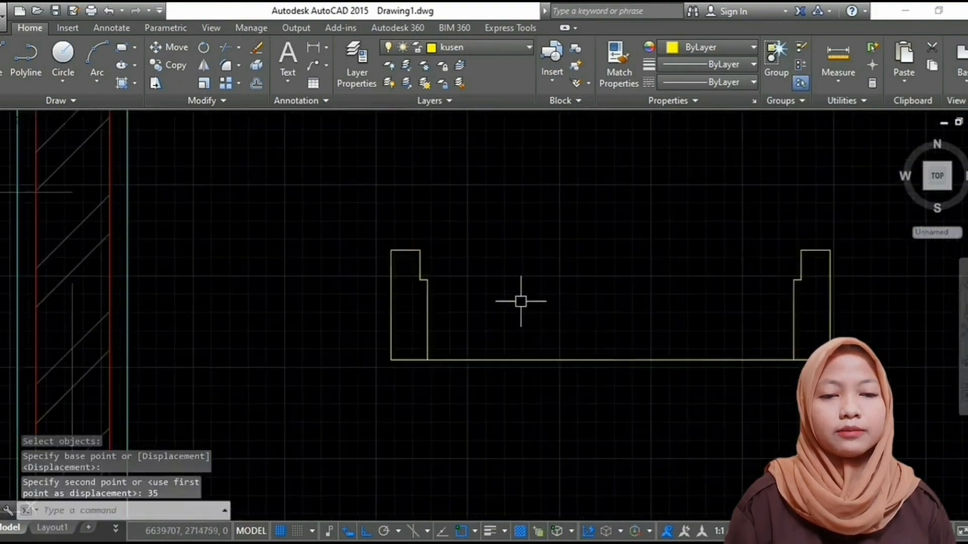
# - Draw a sash rectangle from the left jamb's upper inner corner to the right jamb's notch in the shortened frame
pyautogui.write('RC')
pyautogui.press('BackSpace')
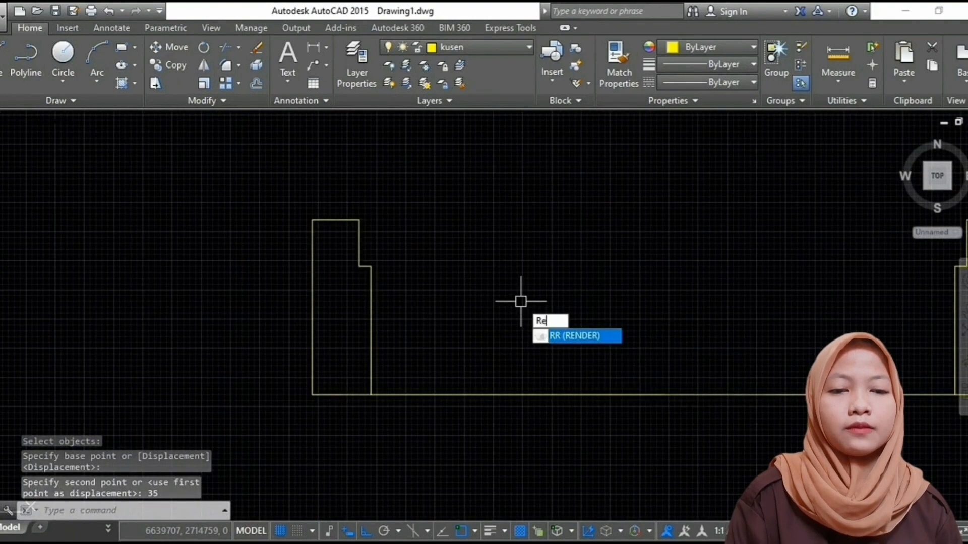
pyautogui.write('EC')
pyautogui.press('Return')
pyautogui.click(363, 222)
pyautogui.scroll(-3, 659, 324)
pyautogui.scroll(3, 626, 317)
pyautogui.press('Escape')
pyautogui.scroll(-4, 535, 363)
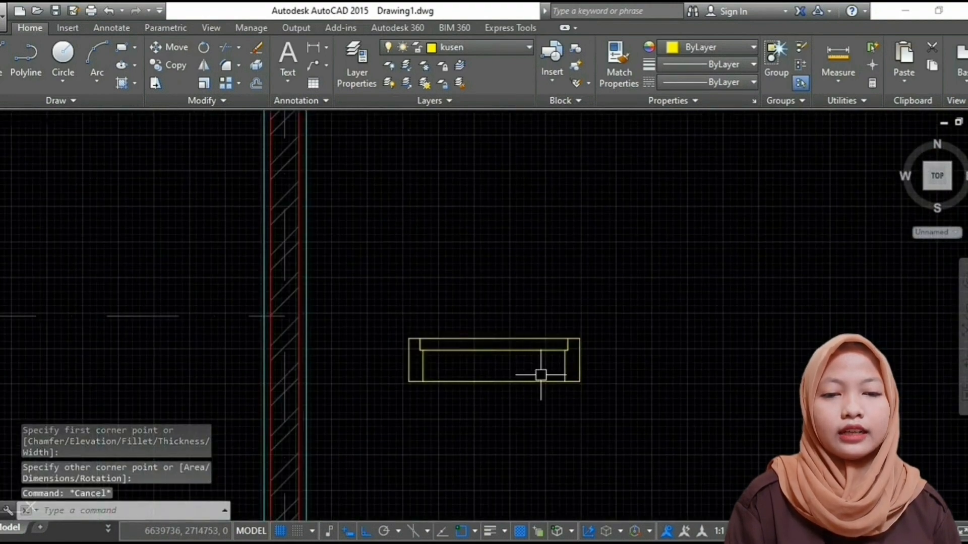
# - Draw a 7 by 4 rectangle in the free space right of the window frame
pyautogui.scroll(2, 541, 373)
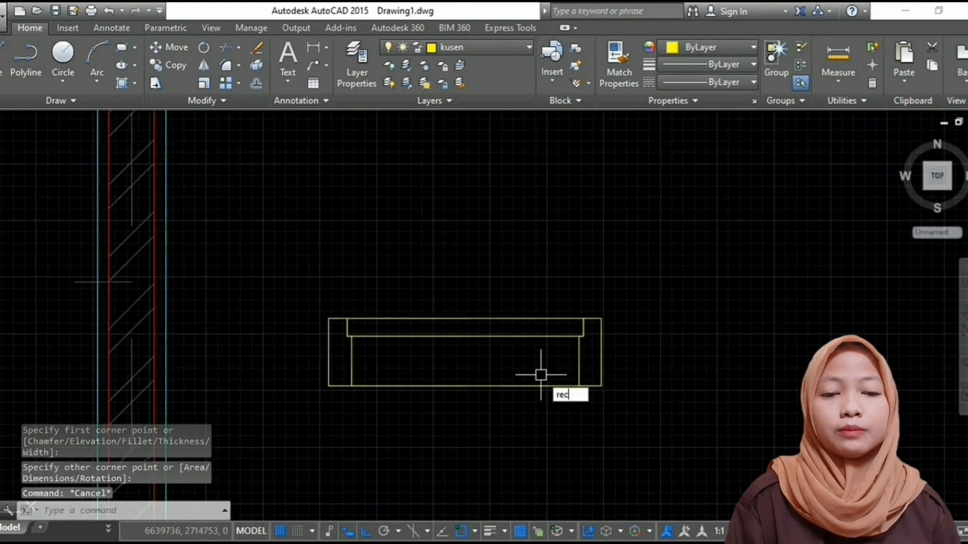
pyautogui.press('Return')
pyautogui.click(641, 307)
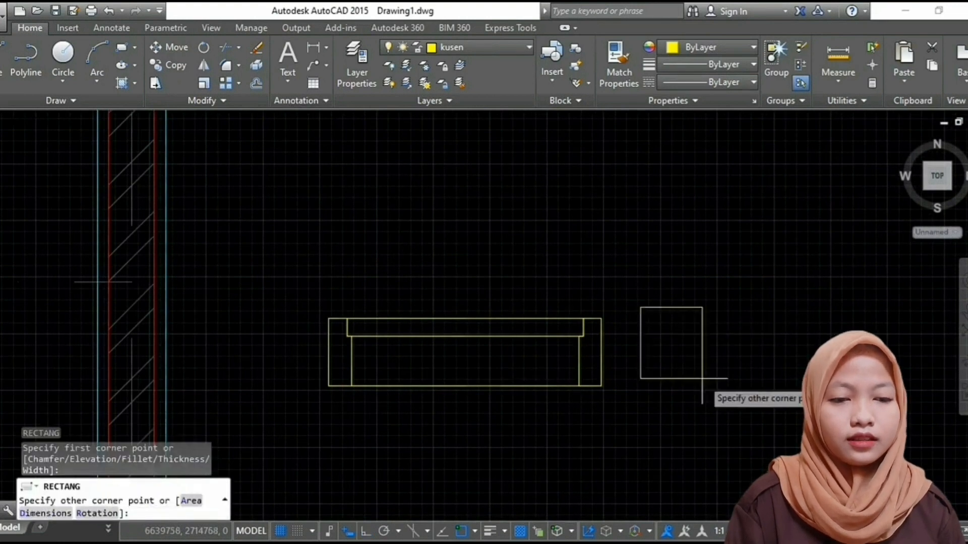
pyautogui.write('7,4')
pyautogui.press('Return')
# - Move the 7 by 4 rectangle by its upper-right corner to the sash's upper-right corner
pyautogui.write('m')
pyautogui.press('Return')
pyautogui.click(688, 325)
pyautogui.click(623, 259)
pyautogui.press('Return')
pyautogui.click(673, 290)
pyautogui.click(583, 318)
pyautogui.scroll(2, 559, 336)
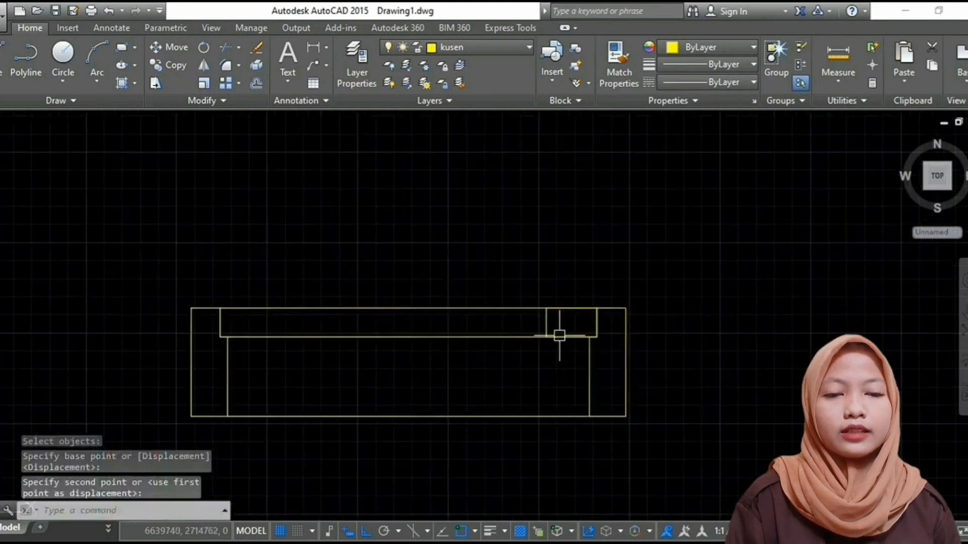
# - Move the 7 by 4 rectangle from the sash's right end to its left end
pyautogui.write('m')
pyautogui.press('Return')
pyautogui.click(497, 296)
pyautogui.click(646, 353)
pyautogui.press('Return')
pyautogui.click(547, 308)
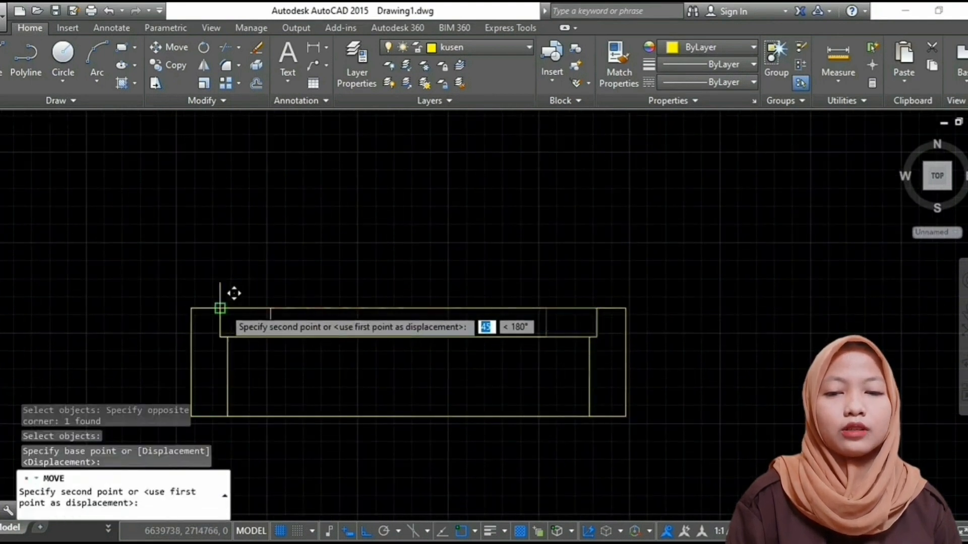
pyautogui.click(221, 308)
# - Copy the small rectangle at the sash's left end to the sash's right end
pyautogui.write('co')
pyautogui.press('Return')
pyautogui.click(285, 321)
pyautogui.click(255, 323)
pyautogui.press('Return')
pyautogui.click(271, 308)
pyautogui.click(591, 307)
pyautogui.press('Escape')
pyautogui.moveTo(488, 332); pyautogui.dragTo(638, 317, button='middle')
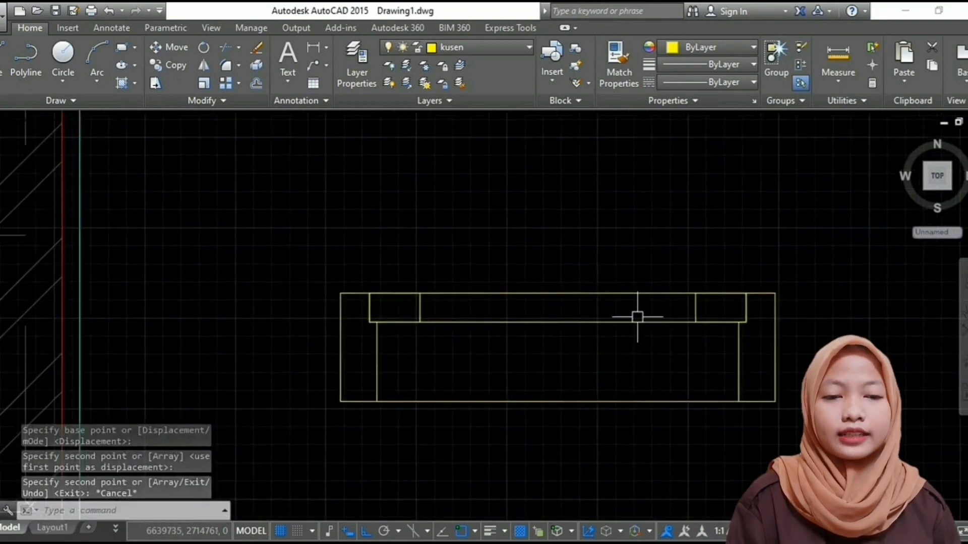
# - Draw a glass polyline between the midpoints of the two small rectangles' inner edges
pyautogui.write('pl')
pyautogui.press('Return')
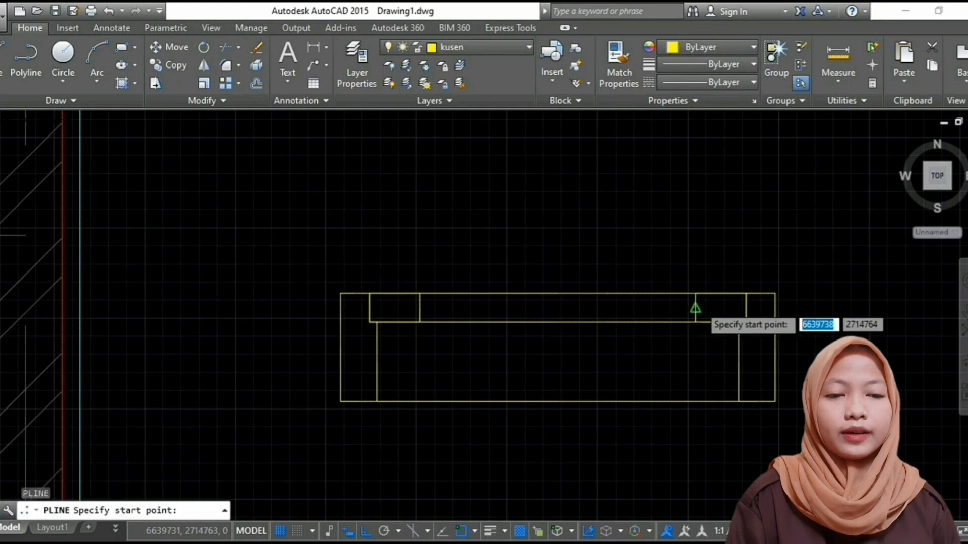
pyautogui.click(695, 308)
pyautogui.click(419, 308)
pyautogui.press('Escape')
# - Set the glass polyline's width to 1
pyautogui.doubleClick(468, 308)
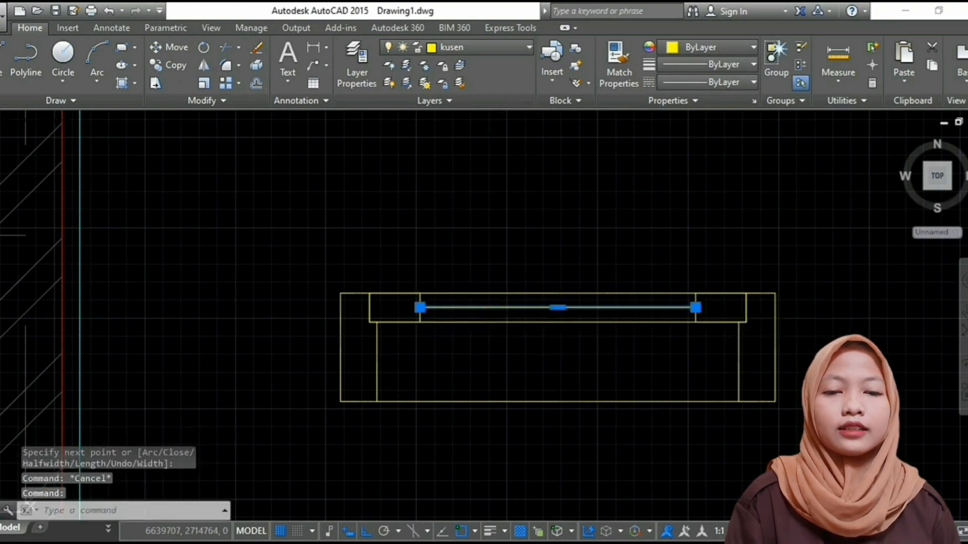
pyautogui.click(509, 377)
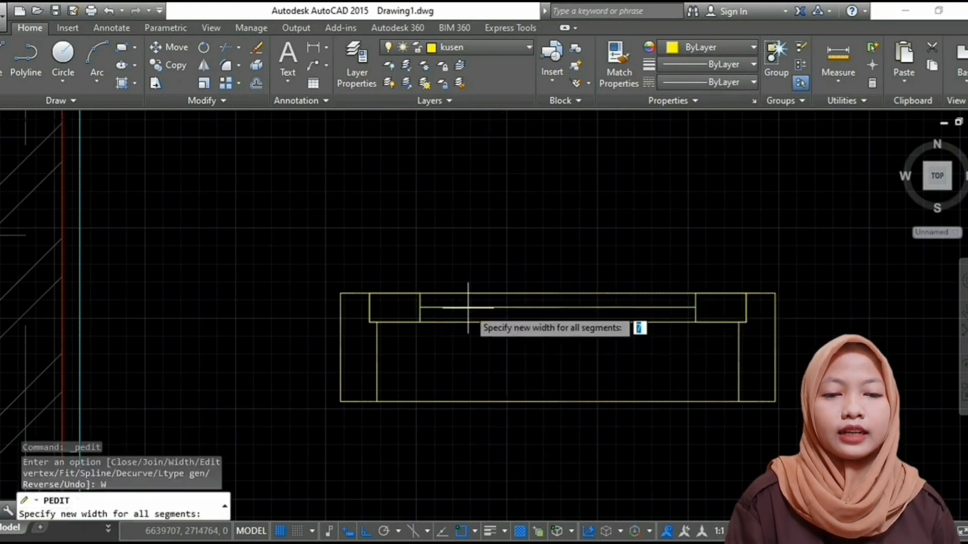
pyautogui.write('1')
pyautogui.press('Return')
pyautogui.press('Escape')
pyautogui.scroll(-6, 552, 322)
pyautogui.scroll(4, 553, 322)
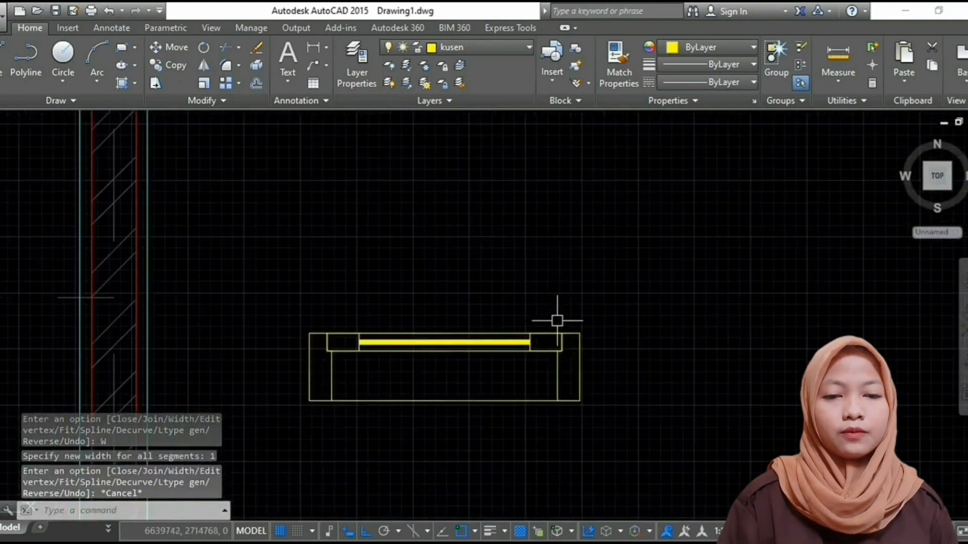
pyautogui.write('co')
pyautogui.press('Return')
pyautogui.click(260, 299)
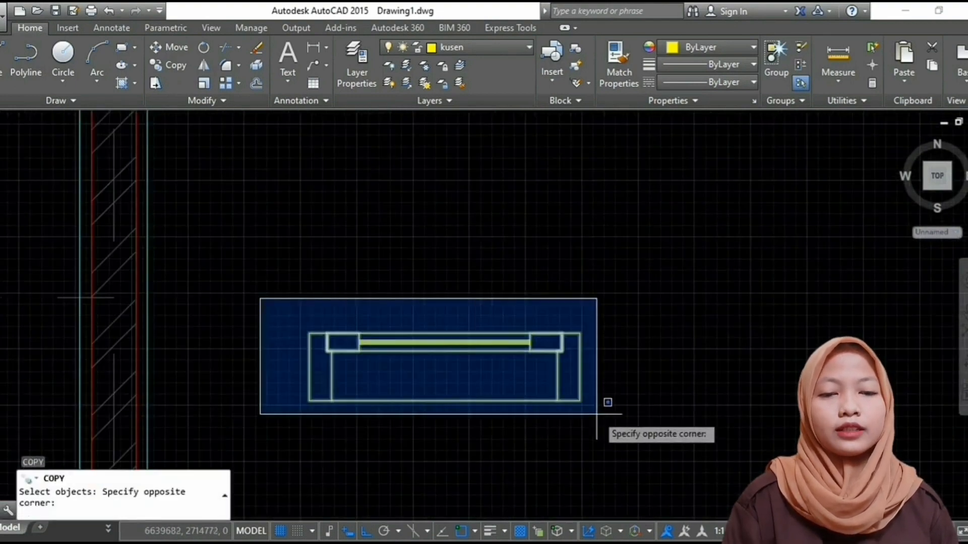
pyautogui.click(600, 412)
pyautogui.scroll(-2, 555, 282)
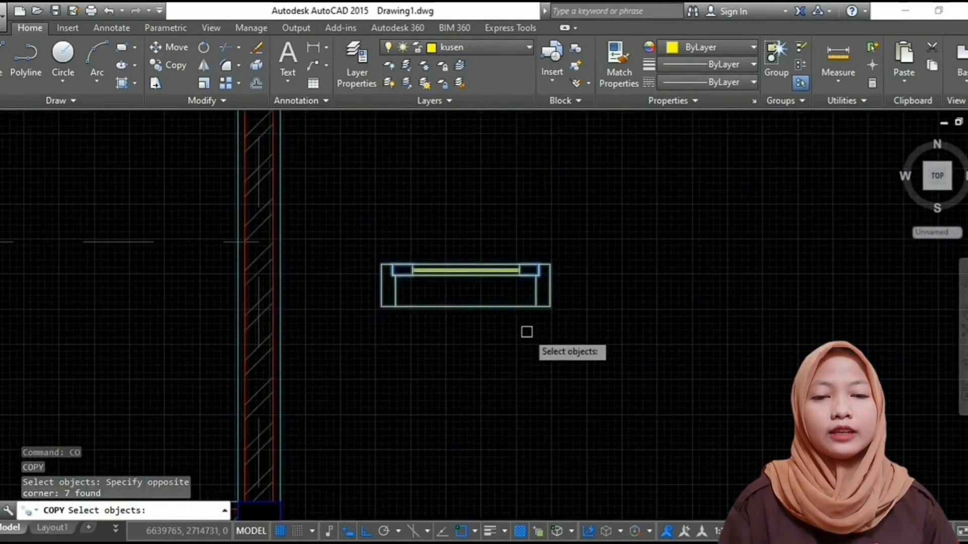
pyautogui.press('Return')
pyautogui.click(381, 307)
pyautogui.press('Escape')
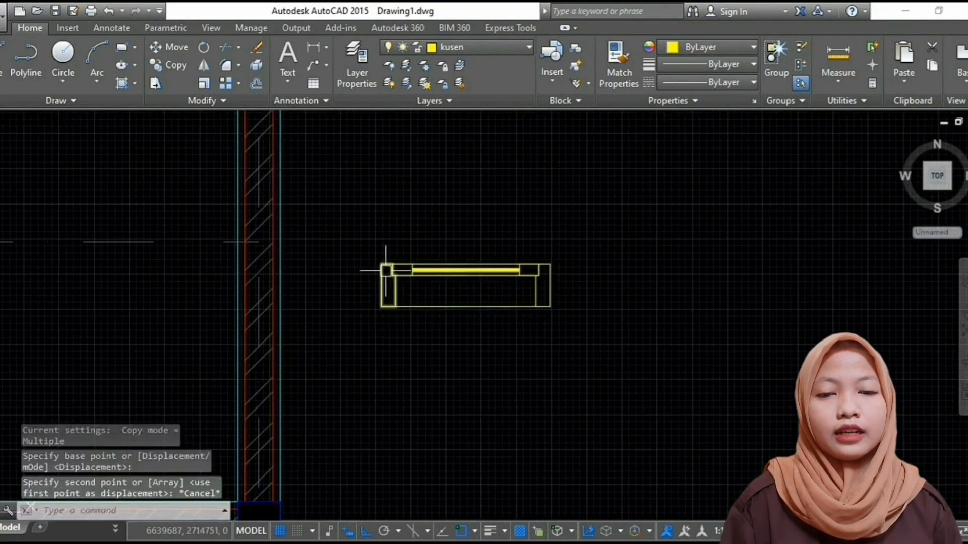
# - Copy the complete window frame to the right so its left jamb coincides with the original's right jamb
pyautogui.click(344, 223)
pyautogui.click(660, 360)
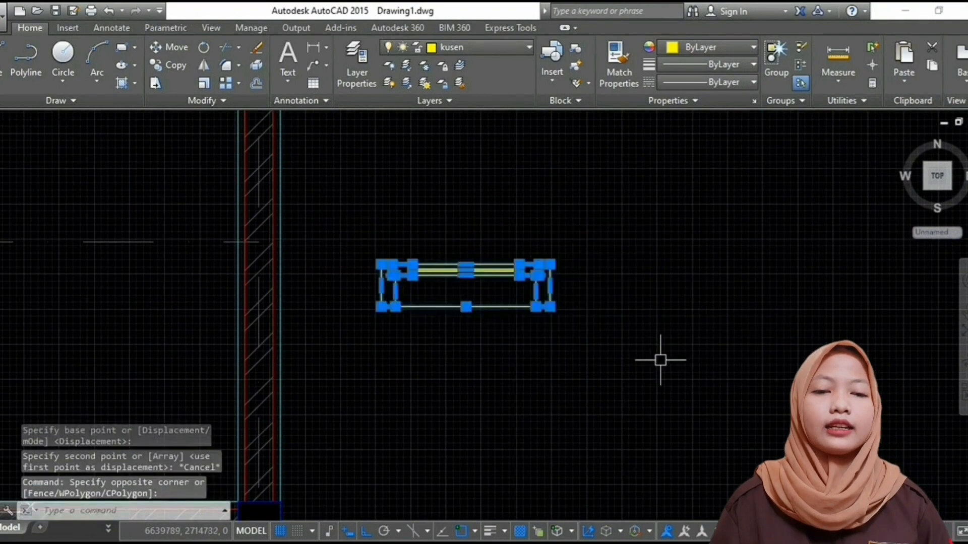
pyautogui.write('co')
pyautogui.press('Return')
pyautogui.click(381, 307)
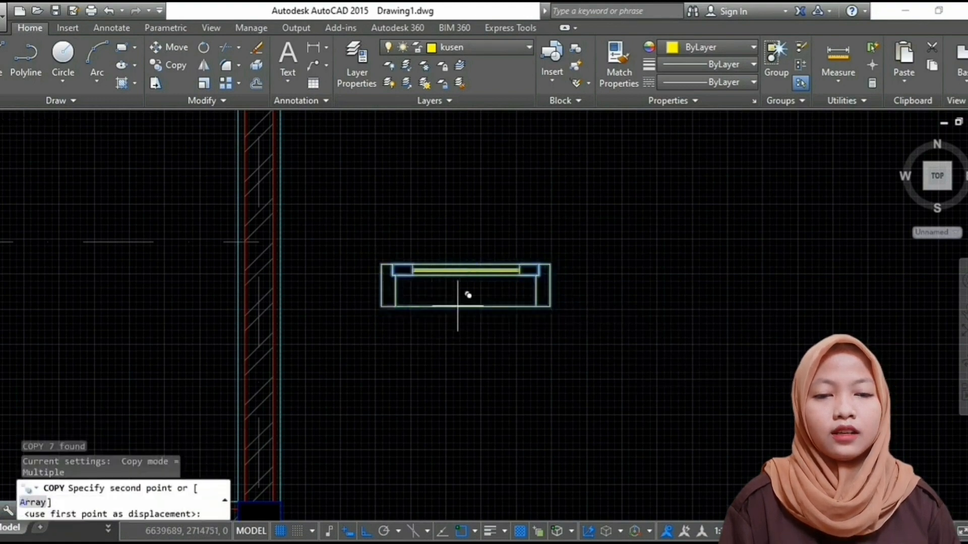
pyautogui.click(536, 302)
pyautogui.press('Escape')
pyautogui.scroll(8, 549, 266)
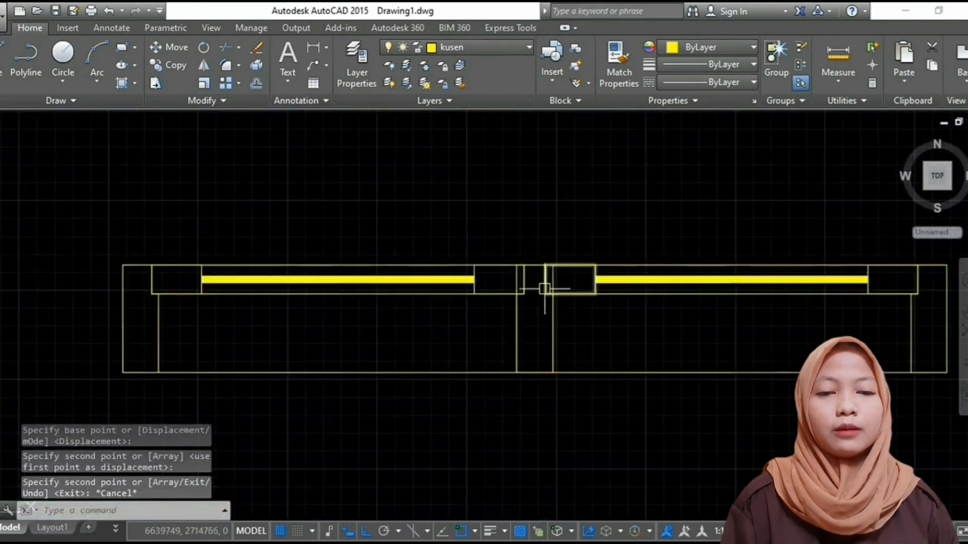
# - Trim the overlapping lines at the shared jamb where the two window frames meet
pyautogui.press('Return')
pyautogui.press('Return')
pyautogui.click(547, 274)
pyautogui.click(553, 262)
pyautogui.click(407, 275)
pyautogui.press('Escape')
# - Rotate the double window 180° about its middle so the sashes face downward
pyautogui.scroll(-5, 416, 213)
pyautogui.write('ro')
pyautogui.press('Return')
pyautogui.click(588, 283)
pyautogui.press('Return')
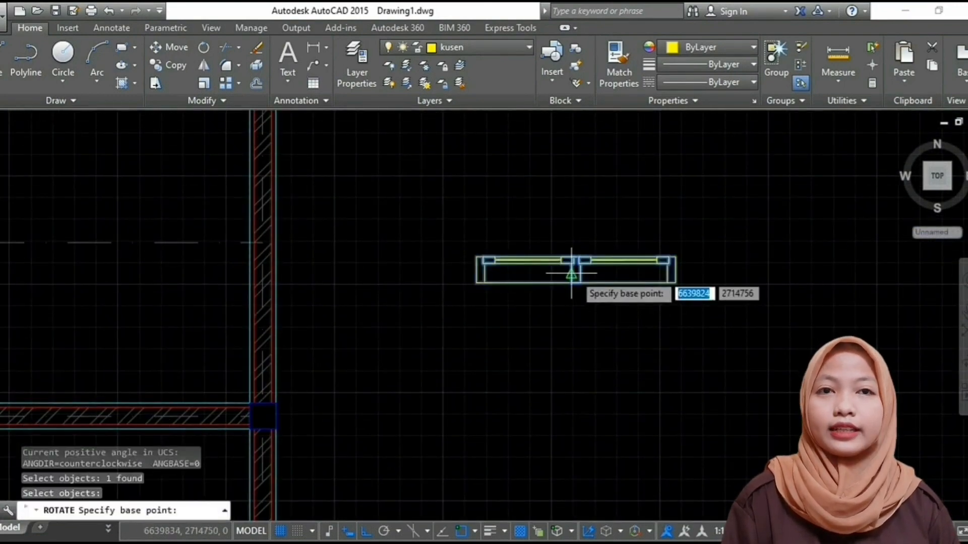
pyautogui.click(572, 273)
pyautogui.click(399, 227)
pyautogui.press('Return')
pyautogui.press('Escape')
pyautogui.scroll(4, 565, 296)
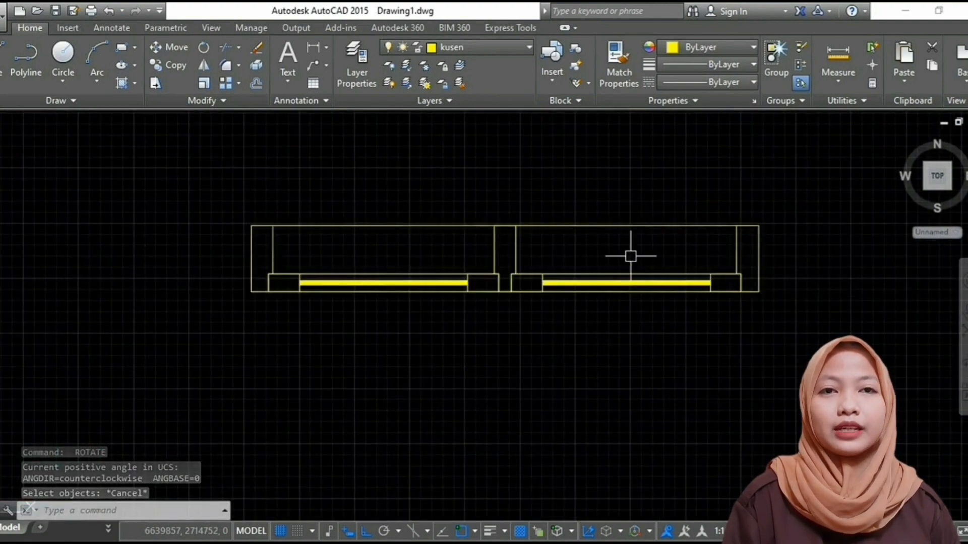
# - Move the double window by its upper midpoint into the entrance wall, centred between the column and the door frame with M2P
pyautogui.write('m')
pyautogui.press('Return')
pyautogui.click(620, 186)
pyautogui.click(460, 324)
pyautogui.press('Return')
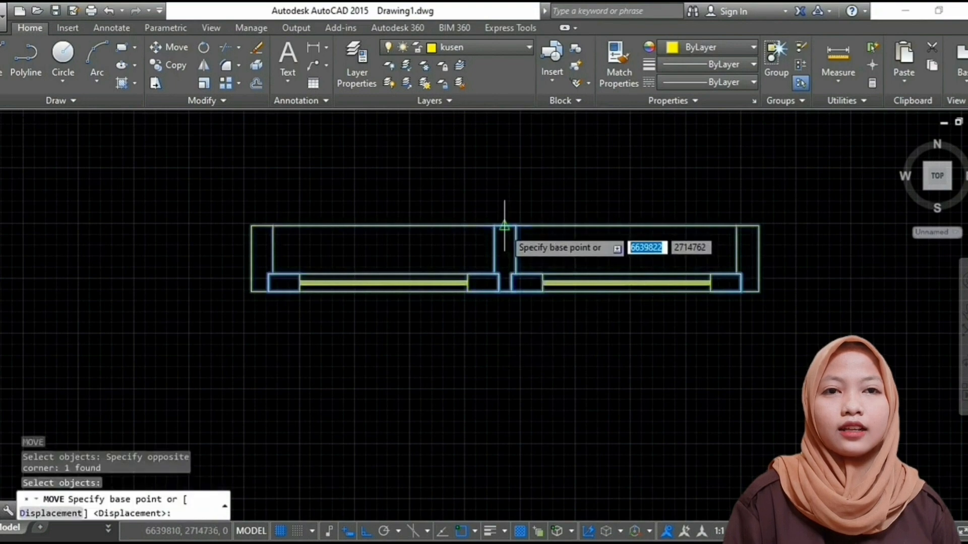
pyautogui.click(504, 226)
pyautogui.scroll(-10, 627, 330)
pyautogui.moveTo(315, 425); pyautogui.dragTo(518, 336, button='middle')
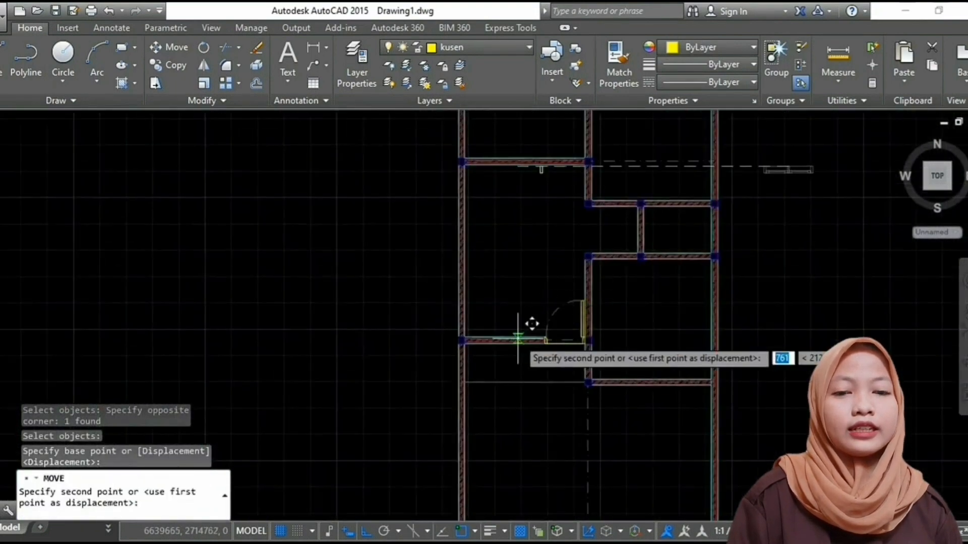
pyautogui.scroll(6, 519, 336)
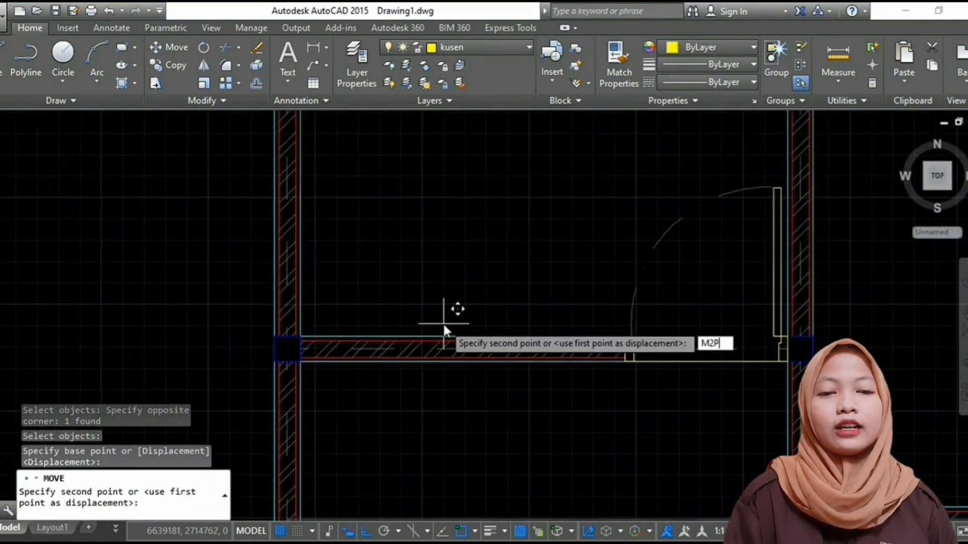
pyautogui.write('M2P')
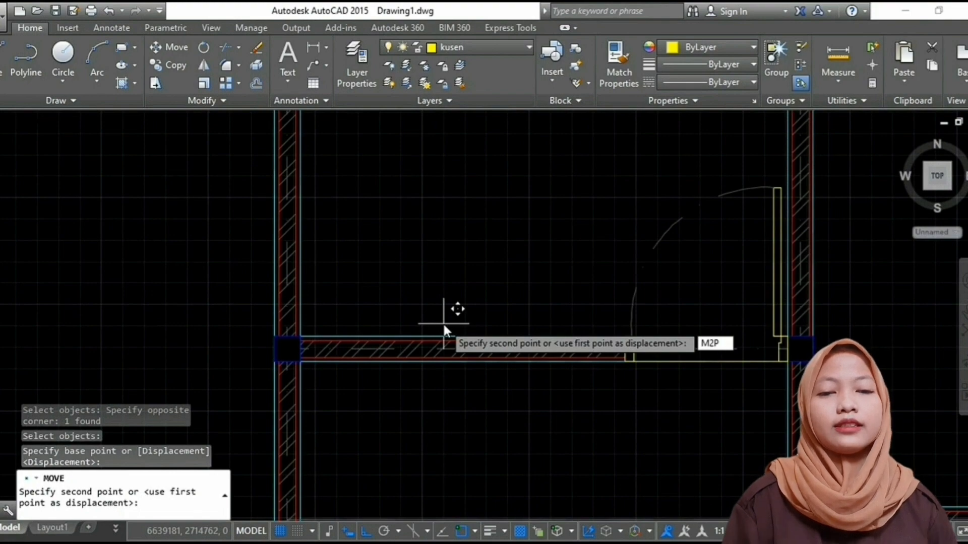
pyautogui.press('Return')
pyautogui.scroll(3, 303, 325)
pyautogui.click(303, 308)
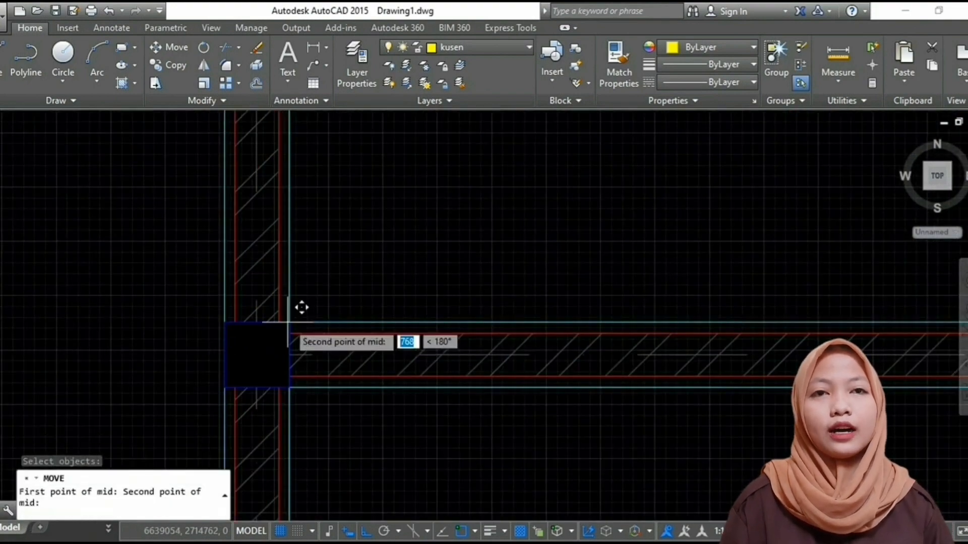
pyautogui.scroll(-4, 521, 271)
pyautogui.scroll(4, 603, 316)
pyautogui.click(573, 346)
pyautogui.press('Escape')
pyautogui.scroll(-4, 504, 322)
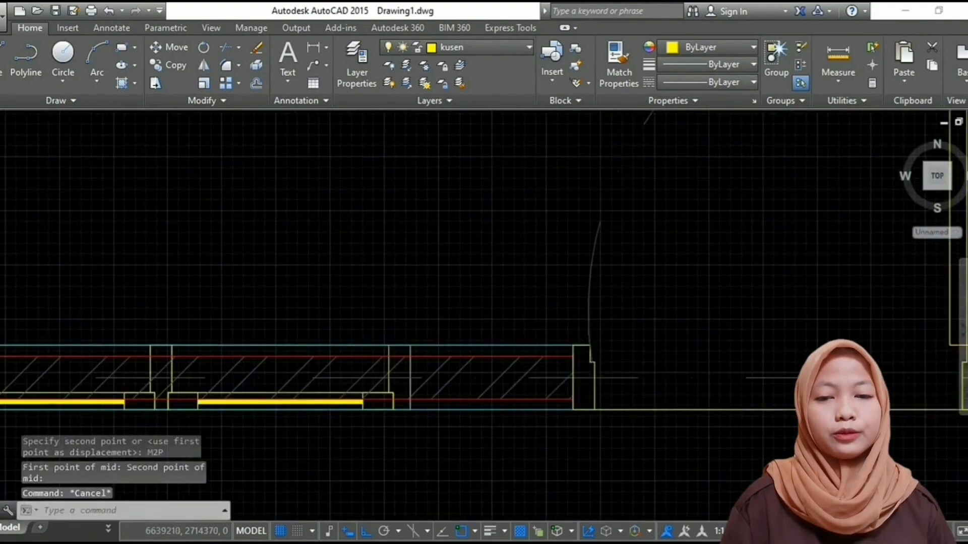
pyautogui.scroll(3, 406, 295)
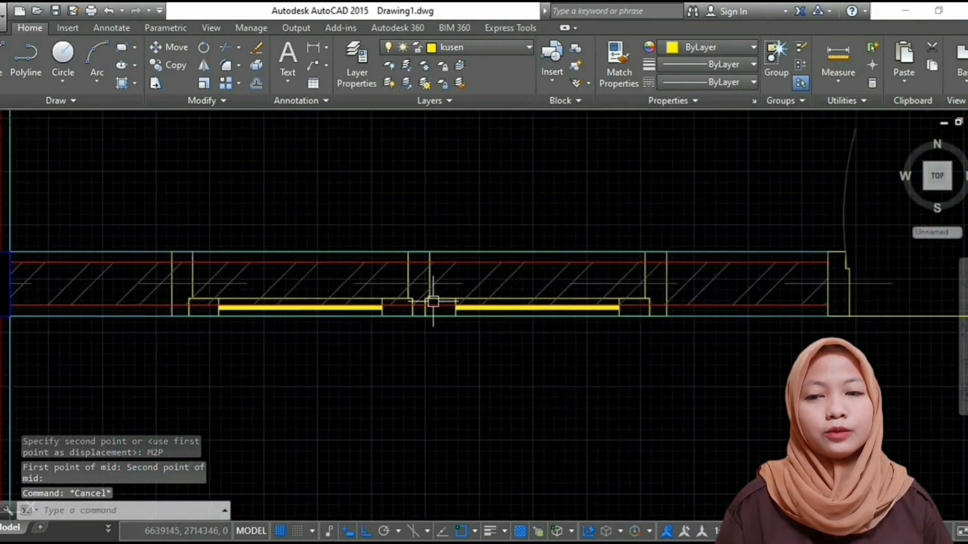
# - Copy the double window by its upper midpoint to the middle of the lower wall of the front right room
pyautogui.click(441, 289)
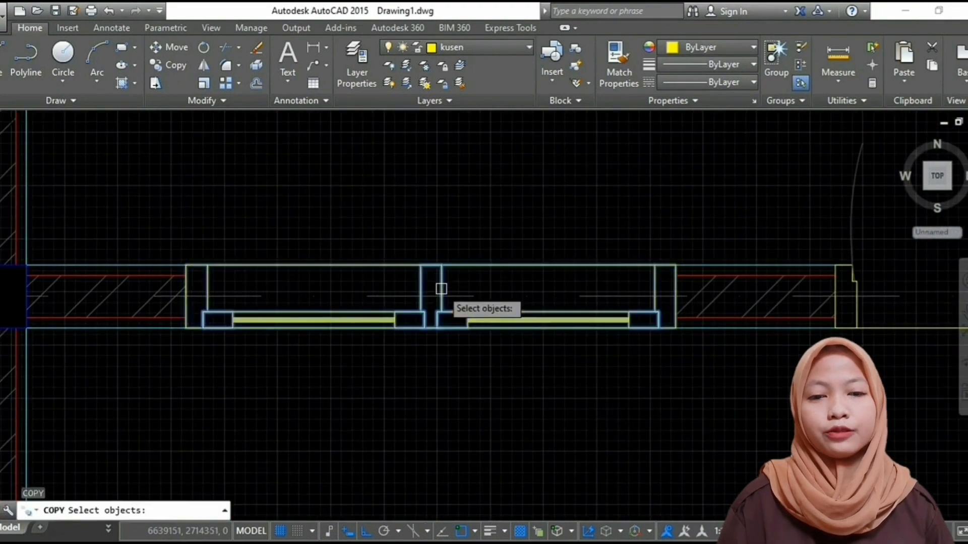
pyautogui.press('Return')
pyautogui.click(431, 265)
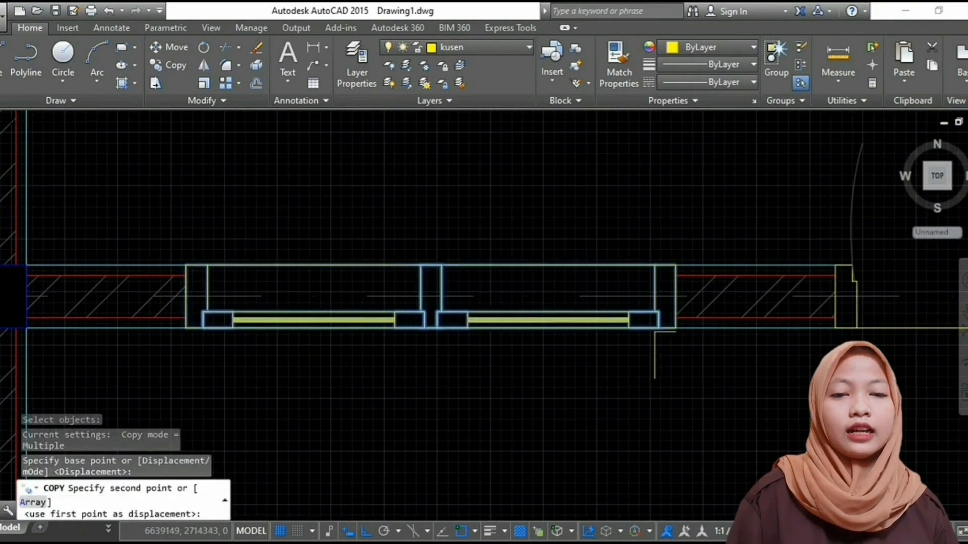
pyautogui.scroll(-4, 221, 292)
pyautogui.scroll(4, 421, 340)
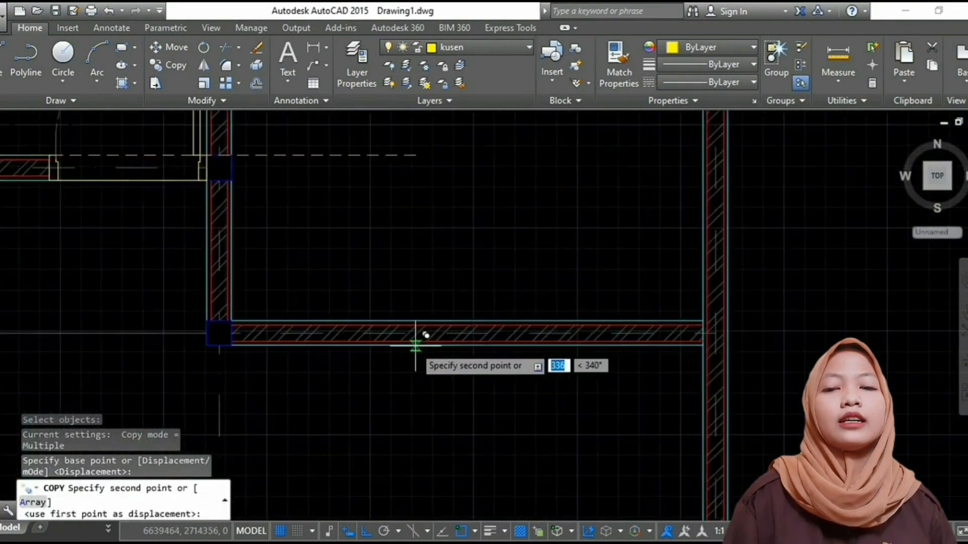
pyautogui.click(467, 323)
pyautogui.press('Escape')
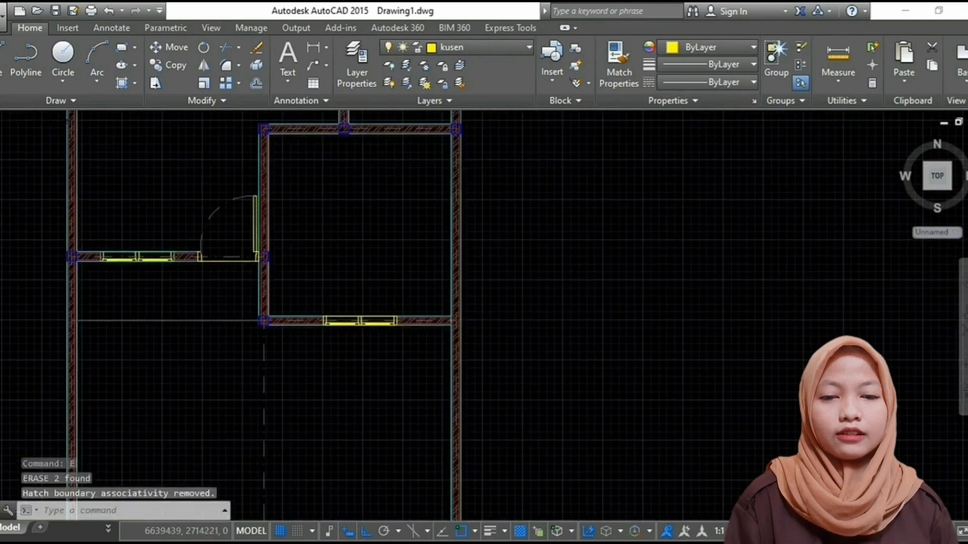
# - Copy the front right room's double window straight up into the empty space of the rear right room
pyautogui.scroll(-3, 369, 271)
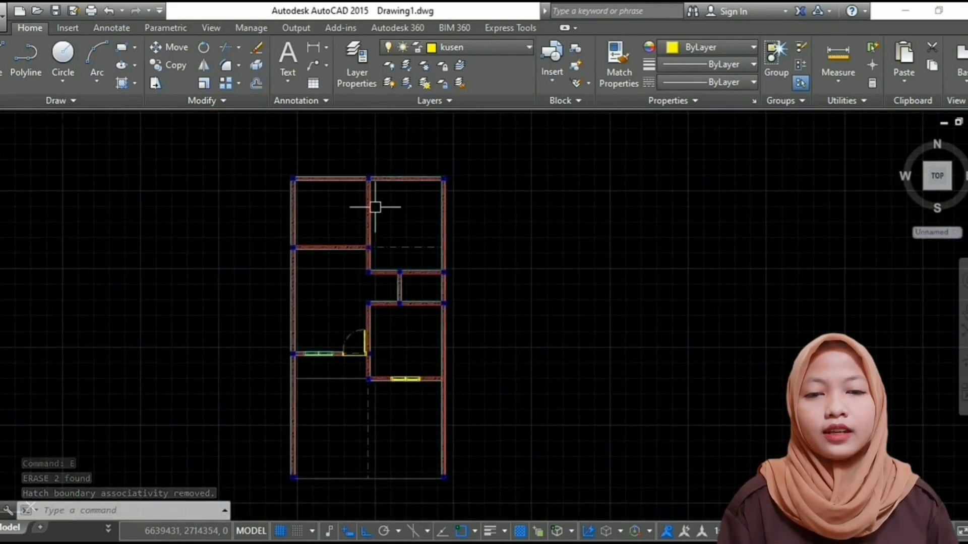
pyautogui.scroll(4, 398, 409)
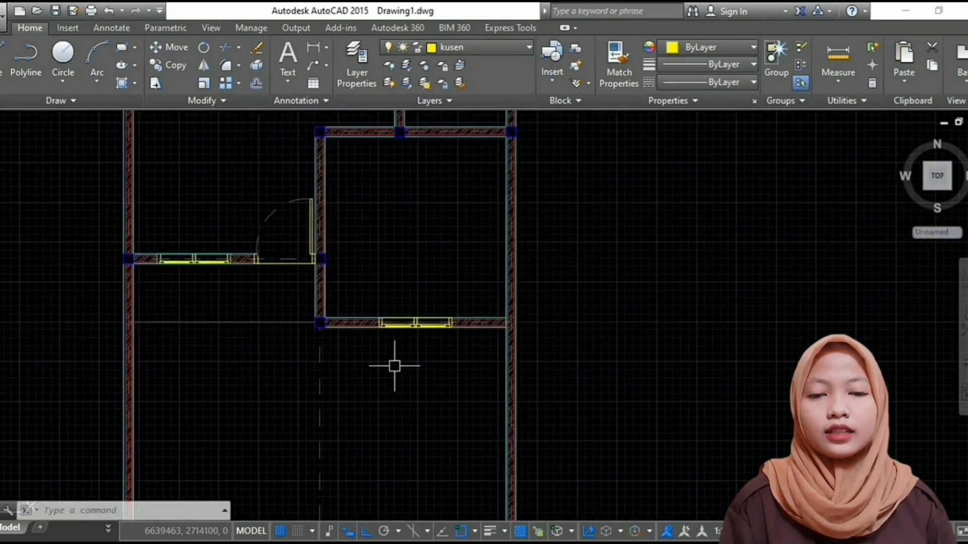
pyautogui.write('co')
pyautogui.press('Return')
pyautogui.click(419, 322)
pyautogui.press('Return')
pyautogui.click(415, 319)
pyautogui.scroll(-4, 411, 221)
pyautogui.moveTo(411, 221); pyautogui.dragTo(410, 394, button='middle')
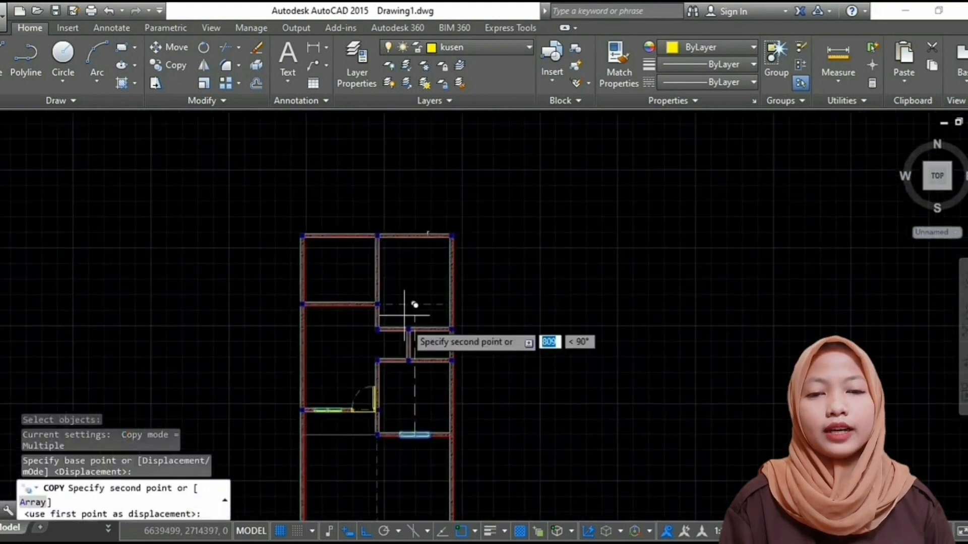
pyautogui.click(411, 276)
pyautogui.press('Escape')
# - Rotate the copied window 90° about its upper midpoint so it stands vertically with the sashes facing right
pyautogui.scroll(6, 411, 216)
pyautogui.write('ro')
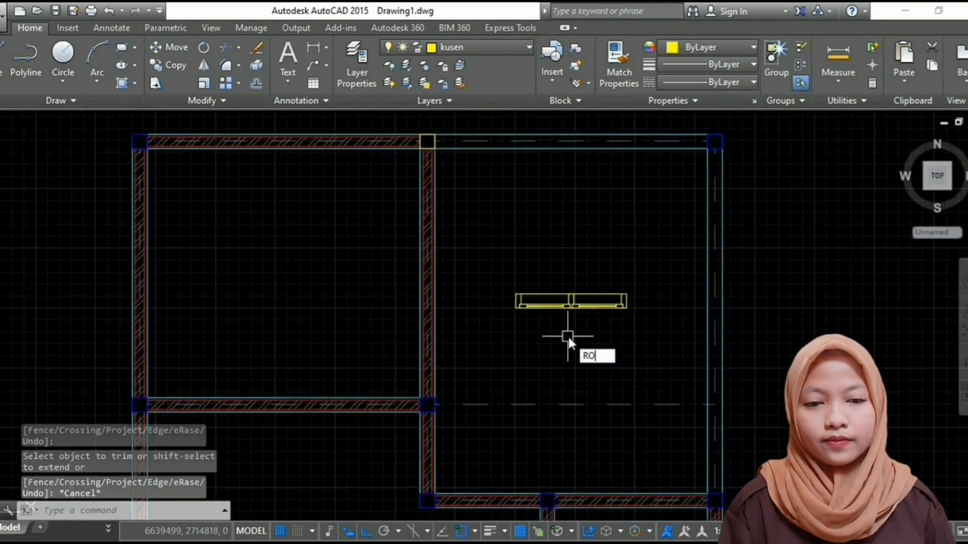
pyautogui.press('Return')
pyautogui.click(573, 302)
pyautogui.scroll(4, 573, 303)
pyautogui.press('Return')
pyautogui.click(569, 281)
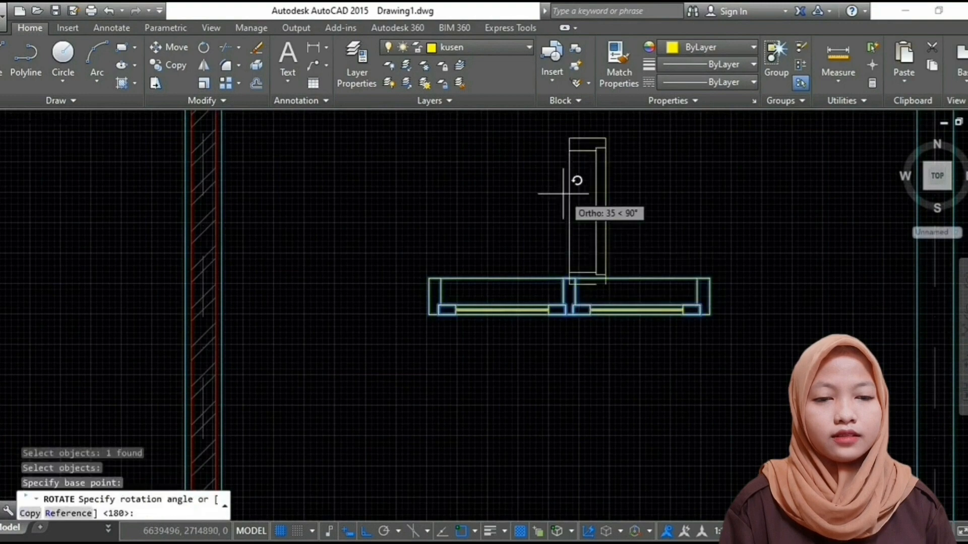
pyautogui.click(564, 189)
pyautogui.press('Escape')
pyautogui.scroll(-4, 575, 252)
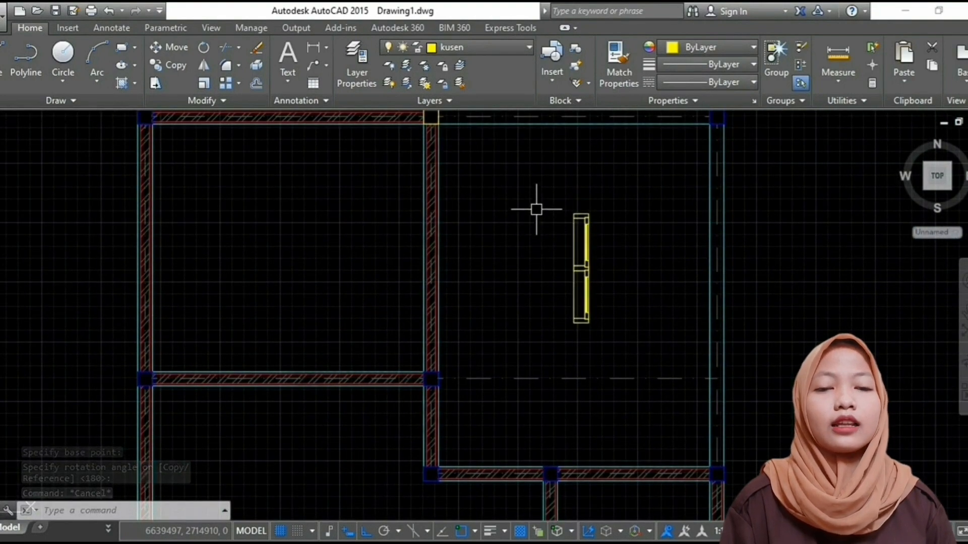
# - Move the vertical window by its left midpoint into the wall between the rear rooms, centred between the two columns with M2P
pyautogui.write('m')
pyautogui.press('Return')
pyautogui.click(525, 188)
pyautogui.click(560, 235)
pyautogui.scroll(3, 552, 217)
pyautogui.press('Return')
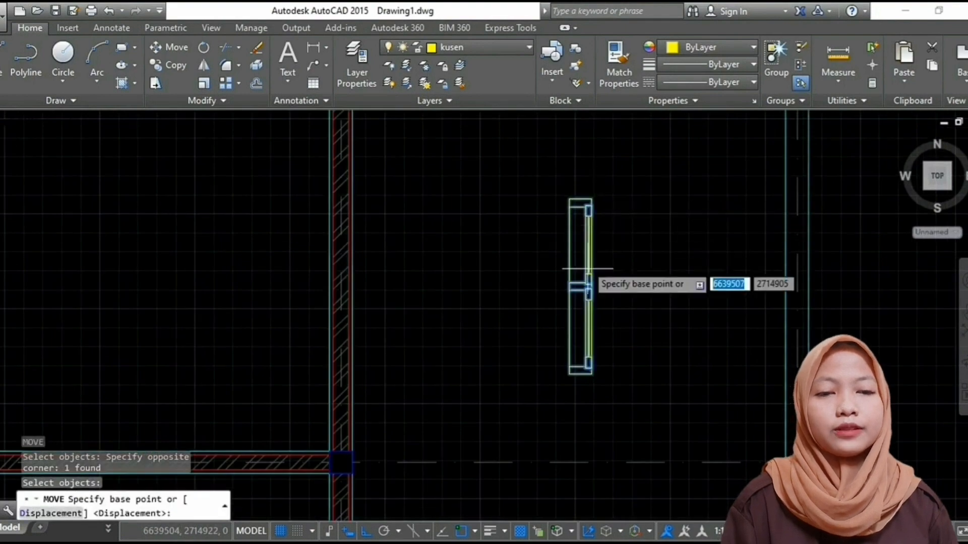
pyautogui.scroll(3, 577, 282)
pyautogui.click(540, 277)
pyautogui.scroll(-4, 540, 276)
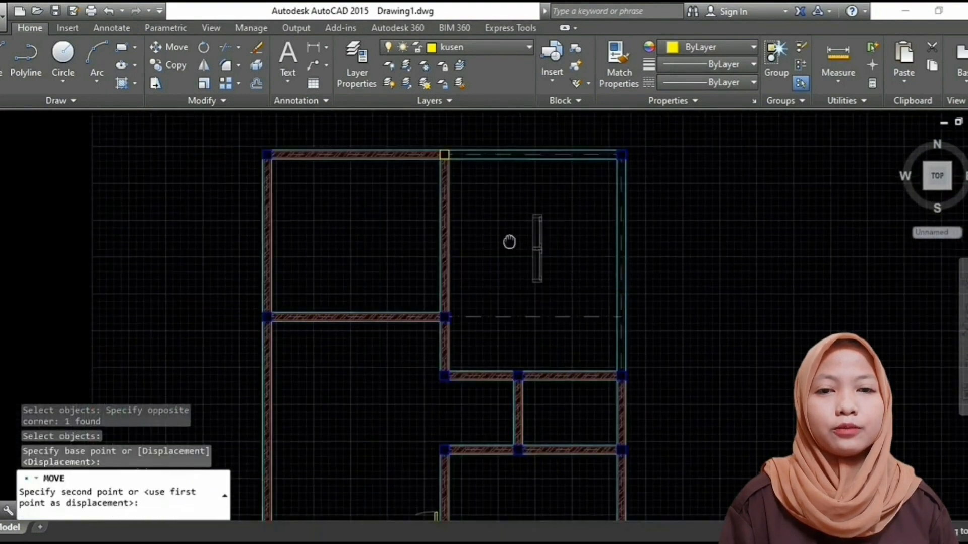
pyautogui.scroll(5, 510, 240)
pyautogui.write('M2P')
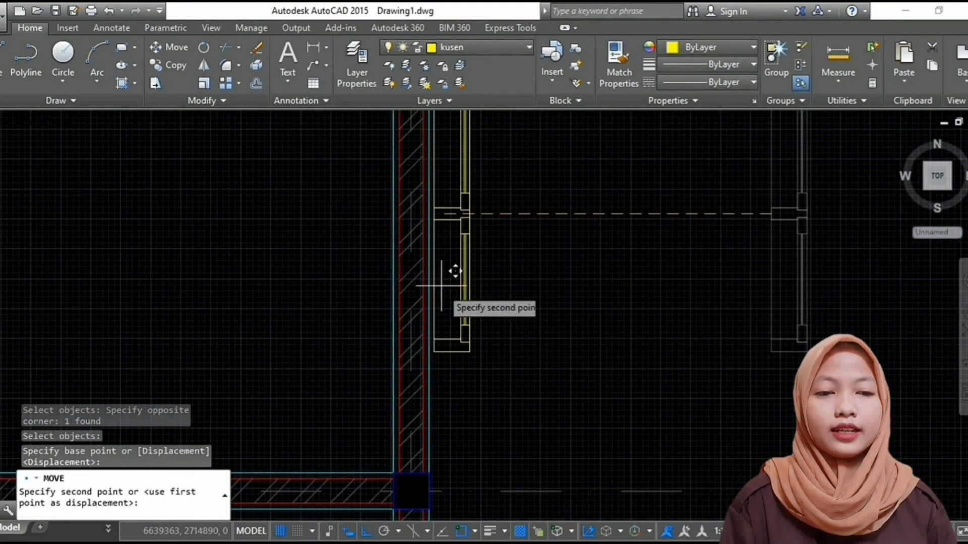
pyautogui.press('Return')
pyautogui.click(393, 474)
pyautogui.scroll(-5, 393, 474)
pyautogui.scroll(2, 414, 265)
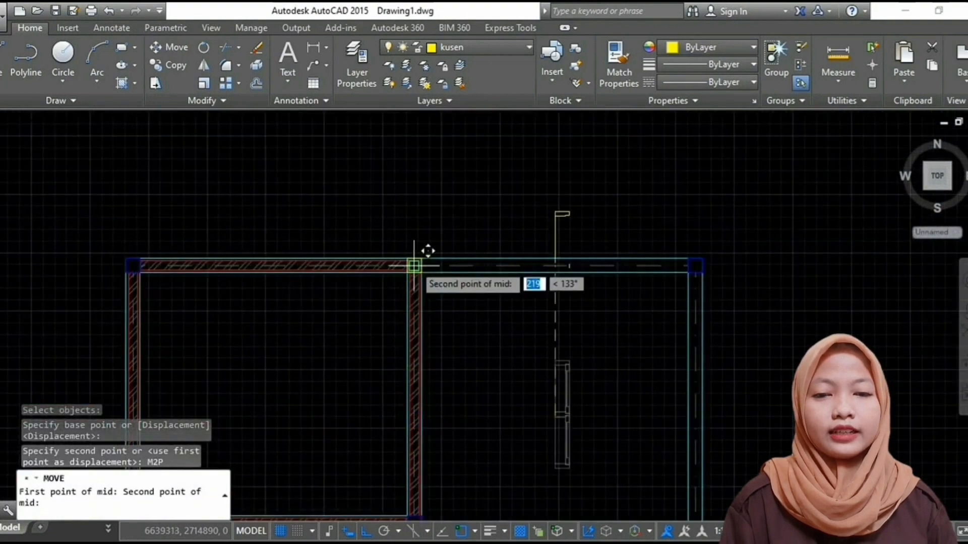
pyautogui.click(407, 273)
pyautogui.press('Escape')
pyautogui.moveTo(419, 404); pyautogui.dragTo(406, 267, button='middle')
pyautogui.scroll(2, 406, 269)
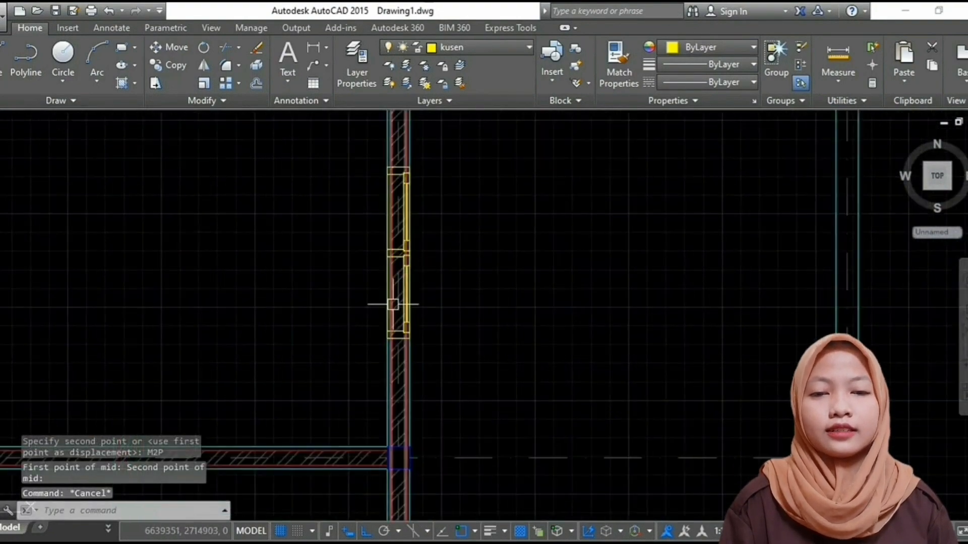
# - Copy the blue column from the plan's upper right corner to the top junction of the wall between the rear rooms
pyautogui.moveTo(352, 226); pyautogui.dragTo(339, 315, button='middle')
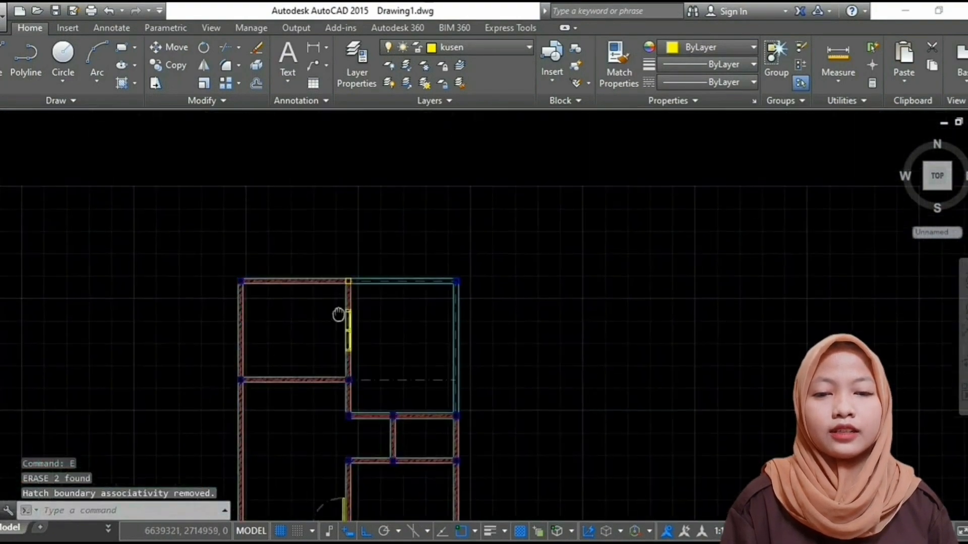
pyautogui.scroll(4, 335, 264)
pyautogui.press('Return')
pyautogui.press('Escape')
pyautogui.write('ct o')
pyautogui.press('Return')
pyautogui.scroll(4, 568, 247)
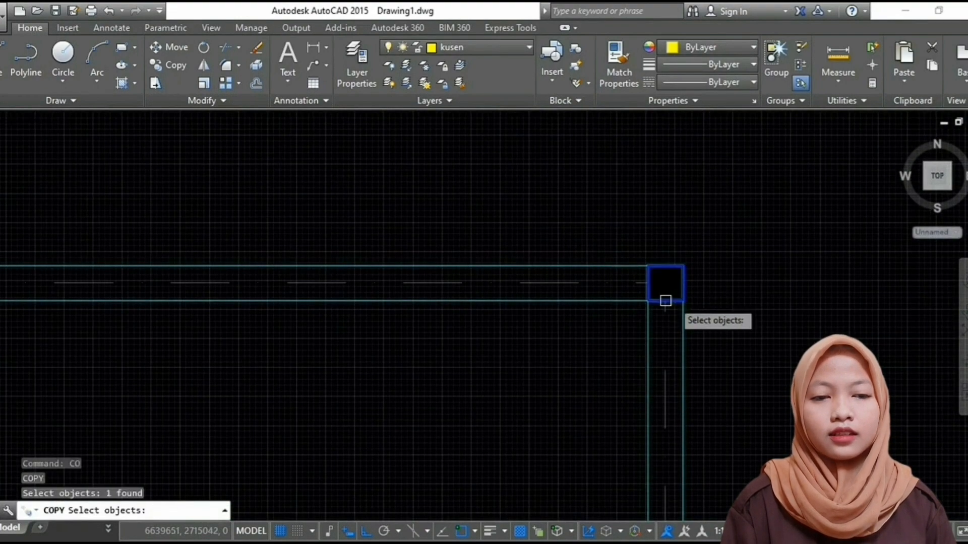
pyautogui.press('Return')
pyautogui.click(648, 300)
pyautogui.scroll(-4, 625, 263)
pyautogui.scroll(4, 262, 297)
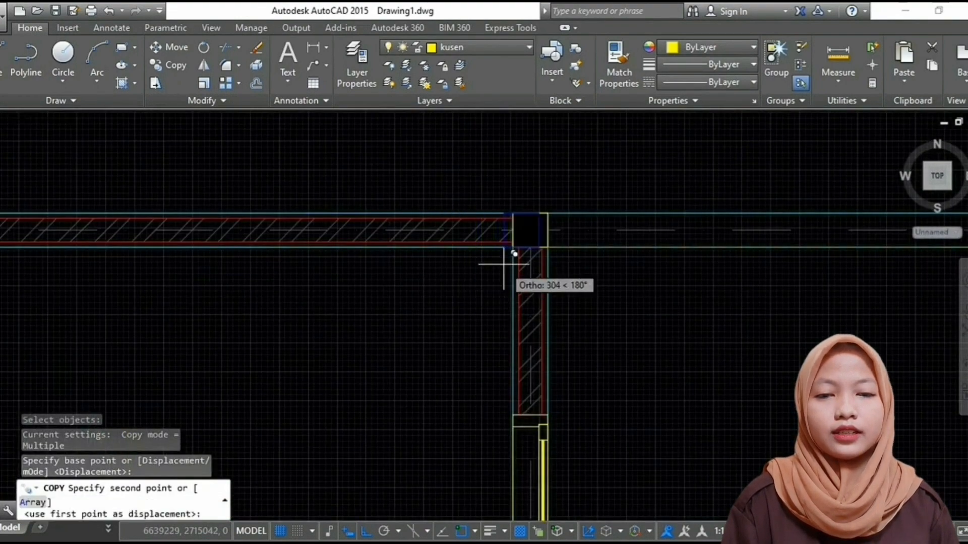
pyautogui.click(513, 248)
pyautogui.press('Escape')
pyautogui.scroll(-6, 443, 328)
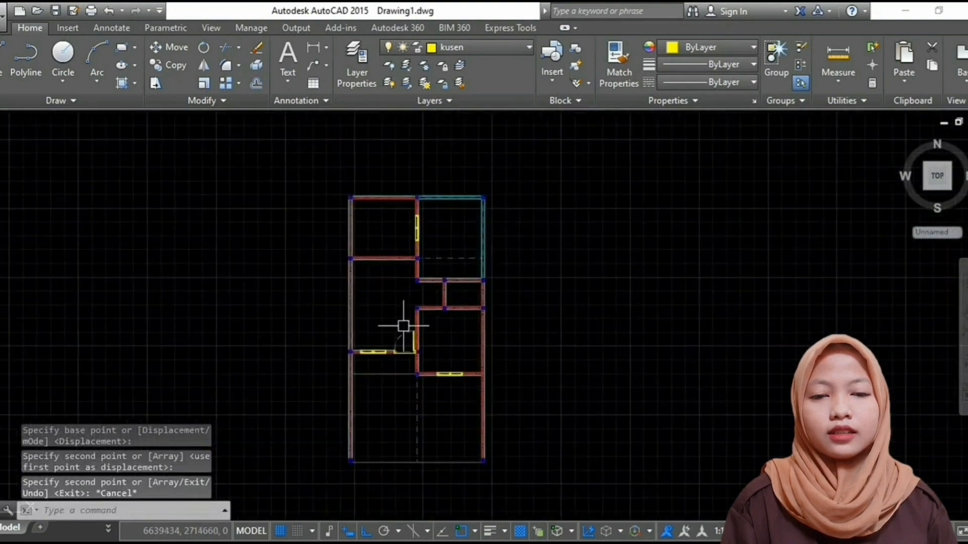
# - Copy the entrance door into the rear left room's lower wall, with its frame against the column at the wall's right end
pyautogui.scroll(2, 401, 326)
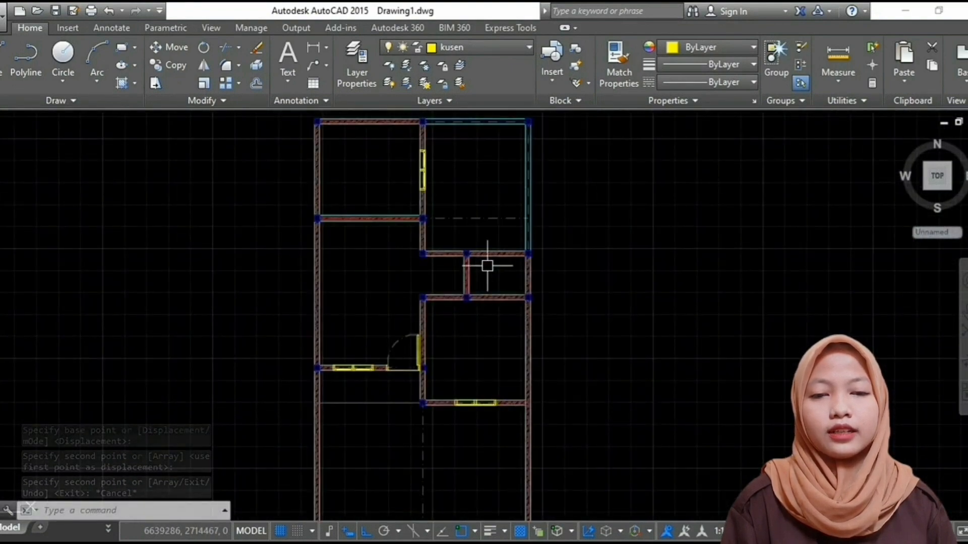
pyautogui.scroll(2, 432, 230)
pyautogui.scroll(2, 408, 236)
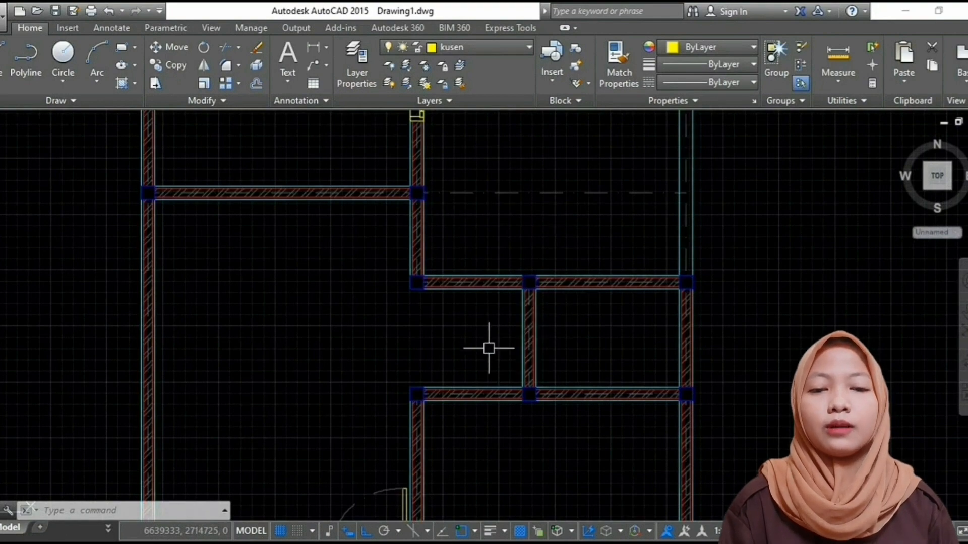
pyautogui.scroll(-2, 497, 404)
pyautogui.scroll(2, 377, 437)
pyautogui.write('C')
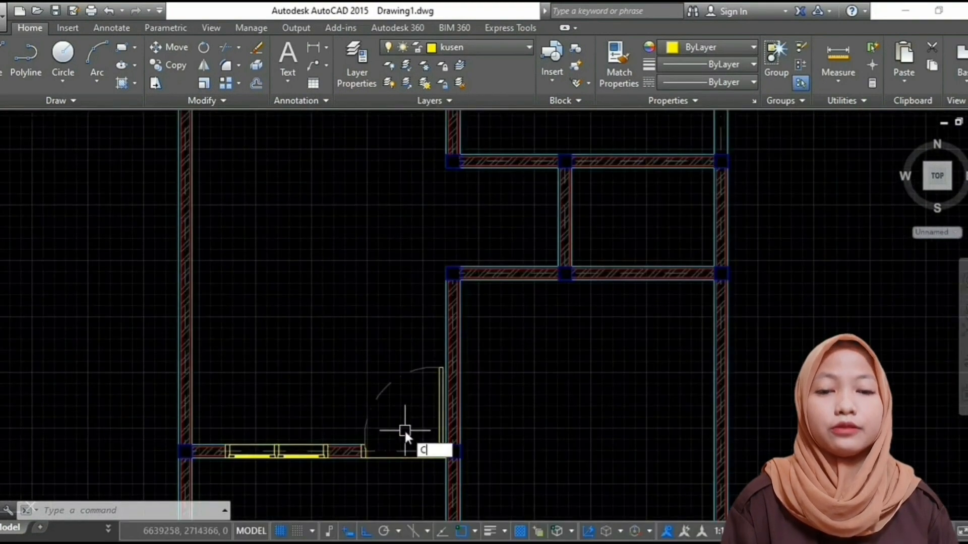
pyautogui.write('O')
pyautogui.press('Return')
pyautogui.click(382, 397)
pyautogui.scroll(4, 455, 462)
pyautogui.press('Return')
pyautogui.click(430, 449)
pyautogui.scroll(-6, 354, 121)
pyautogui.moveTo(354, 121); pyautogui.dragTo(427, 390, button='middle')
pyautogui.scroll(4, 441, 194)
pyautogui.click(441, 195)
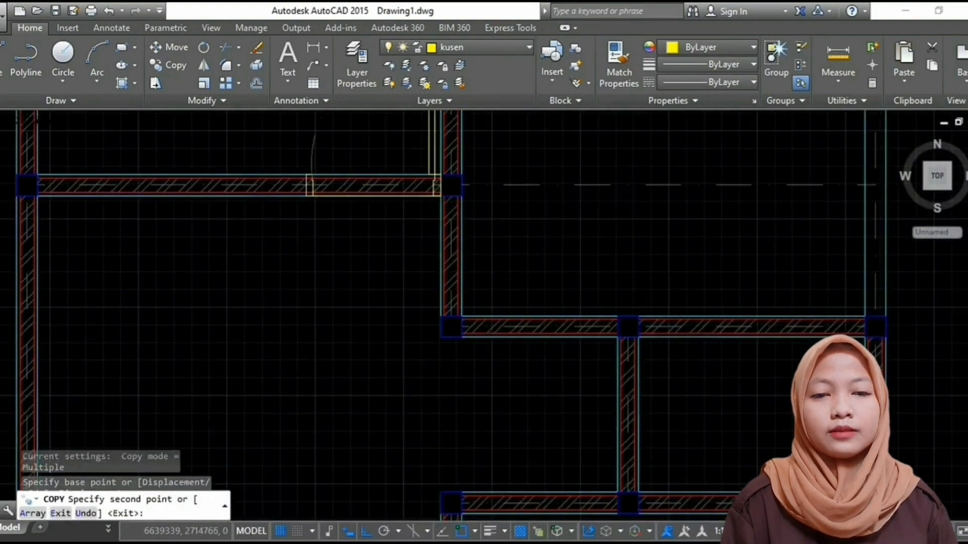
pyautogui.press('Escape')
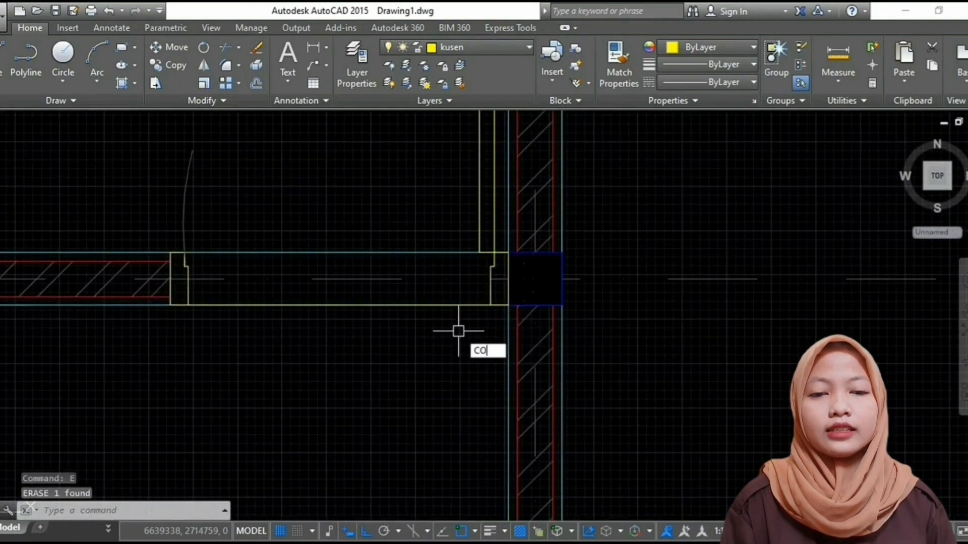
# - Copy the rear left room's door straight down into the open space of the middle room
pyautogui.press('Return')
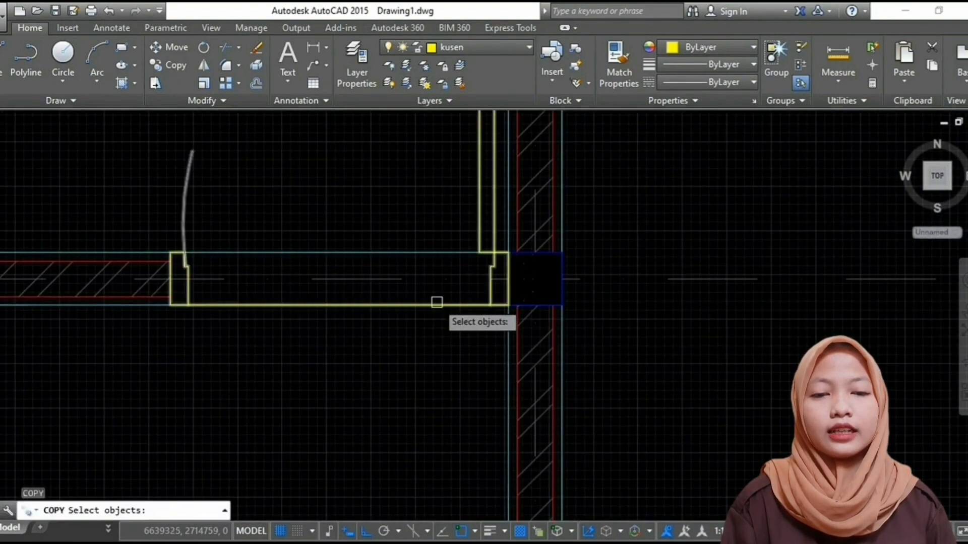
pyautogui.click(437, 304)
pyautogui.press('Return')
pyautogui.click(420, 335)
pyautogui.scroll(-6, 458, 119)
pyautogui.click(433, 313)
pyautogui.press('Escape')
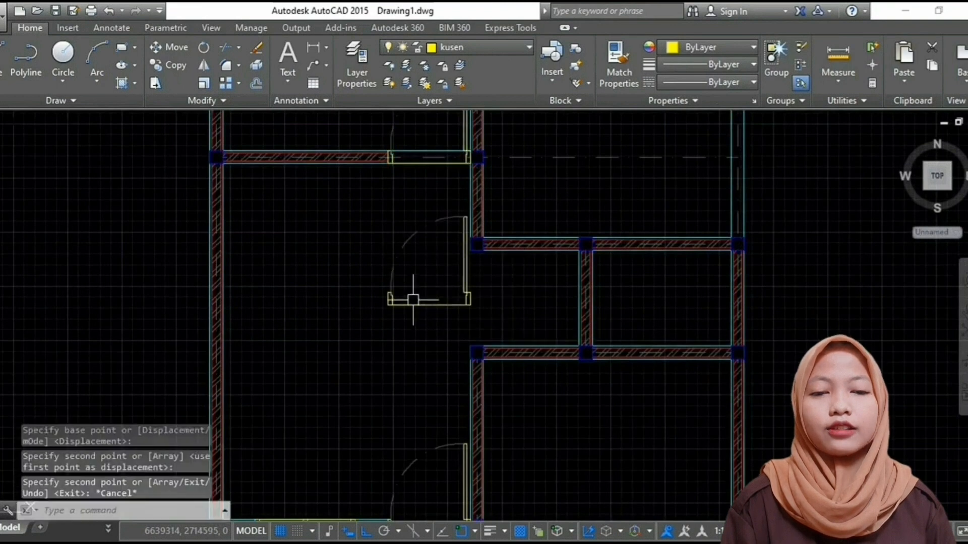
# - Rotate the door copy in the middle room 180° so its leaf opens downward
pyautogui.press('Return')
pyautogui.click(393, 302)
pyautogui.press('Return')
pyautogui.click(378, 262)
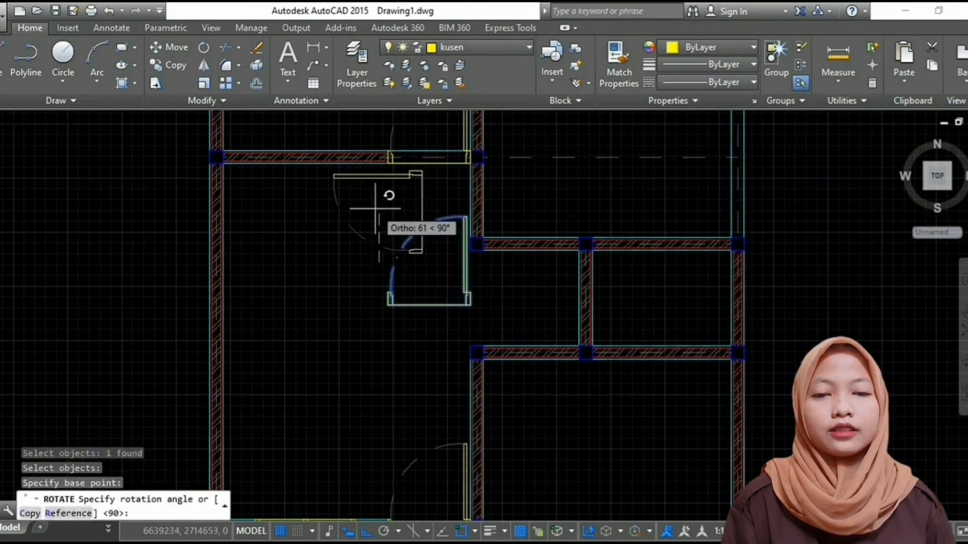
pyautogui.click(336, 290)
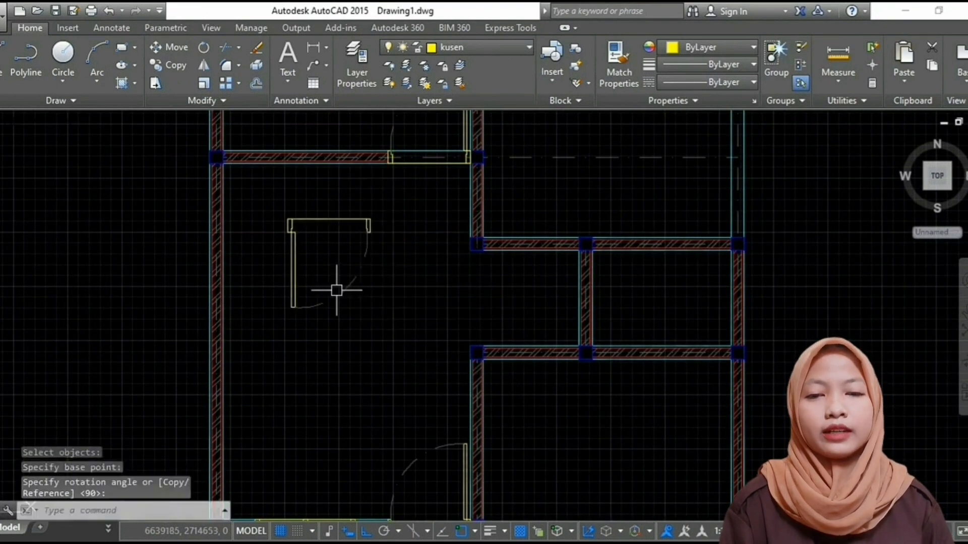
# - Move the rotated door from the middle room into the front right room's upper wall, against the column at the wall's left end
pyautogui.write('m')
pyautogui.press('Return')
pyautogui.click(383, 318)
pyautogui.click(328, 252)
pyautogui.scroll(2, 294, 222)
pyautogui.press('Return')
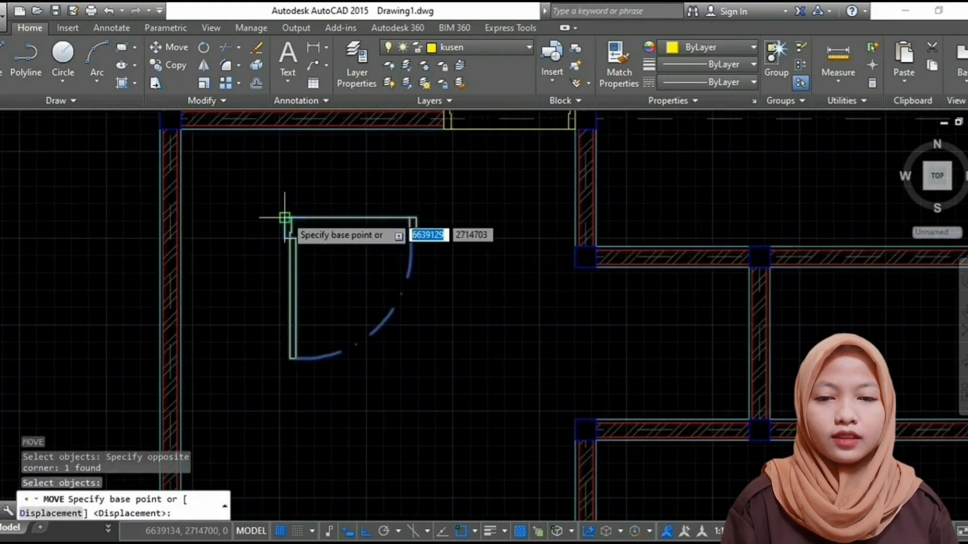
pyautogui.click(285, 218)
pyautogui.press('Escape')
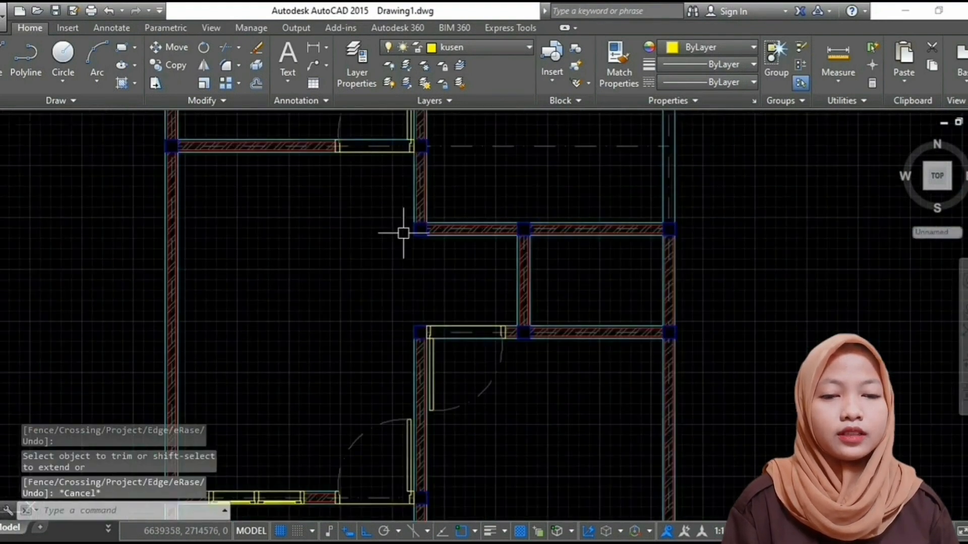
pyautogui.moveTo(382, 259); pyautogui.dragTo(443, 259, button='middle')
pyautogui.moveTo(562, 328); pyautogui.dragTo(466, 287, button='middle')
pyautogui.moveTo(590, 340); pyautogui.dragTo(506, 335, button='middle')
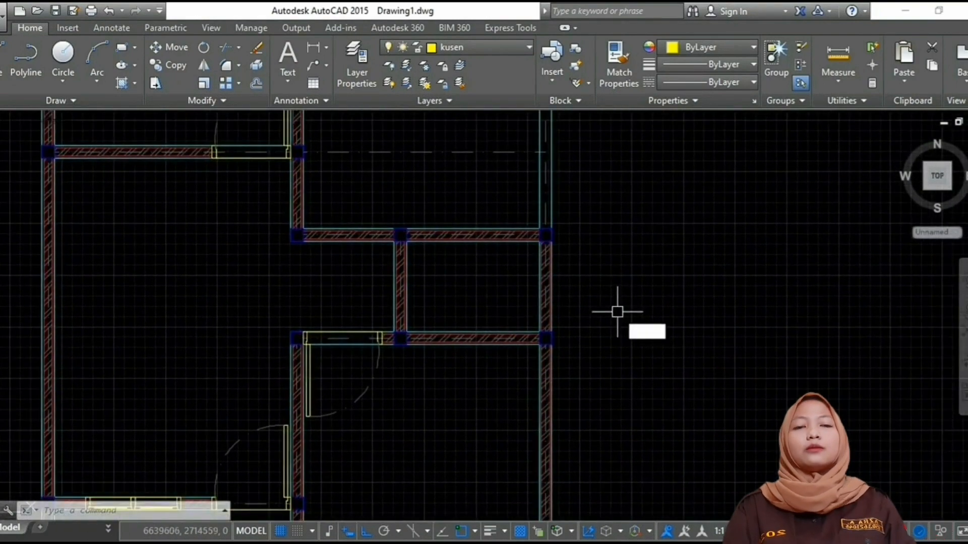
pyautogui.write('rec')
pyautogui.press('Return')
pyautogui.click(618, 251)
pyautogui.scroll(4, 634, 330)
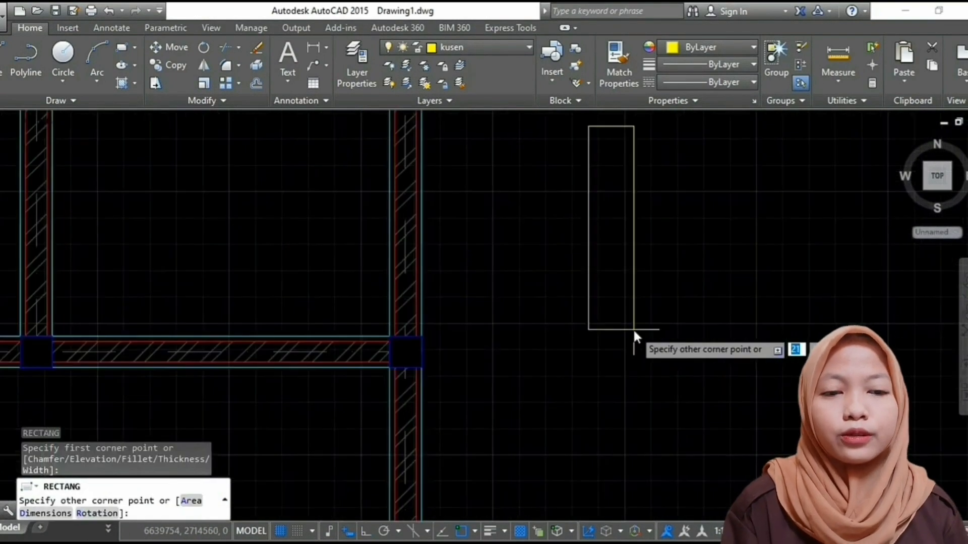
pyautogui.press('Escape')
# - Draw a 5 × 15 rectangle in the empty space to the right of the plan as a door jamb
pyautogui.write('REC')
pyautogui.press('Return')
pyautogui.click(585, 225)
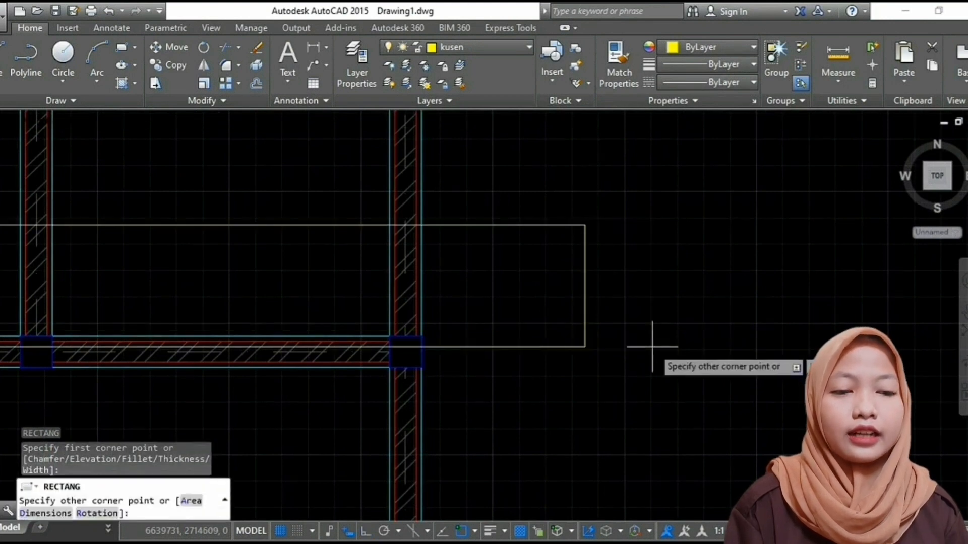
pyautogui.write('@5,15')
pyautogui.press('Return')
pyautogui.scroll(3, 619, 188)
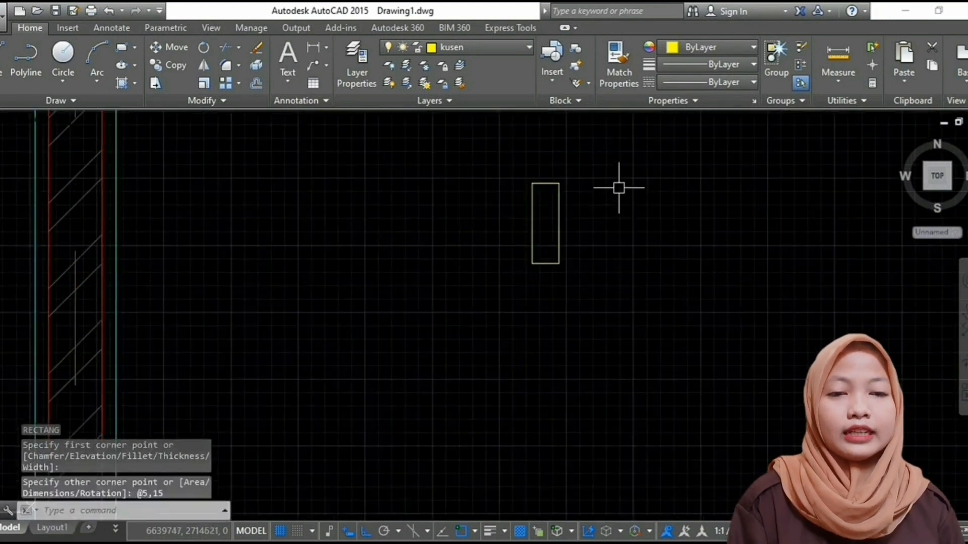
# - Draw a 1 × 4 rectangle beside the upper right of the jamb rectangle
pyautogui.press('space')
pyautogui.click(615, 188)
pyautogui.write('@1,4')
pyautogui.press('Return')
# - Move the small rectangle by its upper right corner onto the upper right corner of the jamb rectangle
pyautogui.write('m')
pyautogui.press('Return')
pyautogui.click(642, 237)
pyautogui.click(577, 121)
pyautogui.scroll(4, 632, 161)
pyautogui.press('Return')
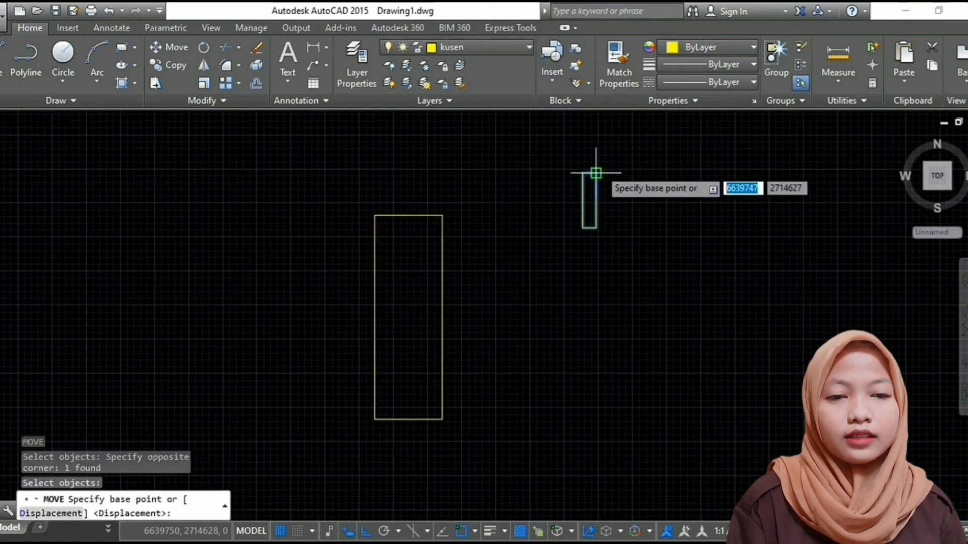
pyautogui.click(596, 173)
pyautogui.press('Escape')
# - Trim the overlapping edges to notch the jamb's upper right corner, and join the remaining segments into one outline
pyautogui.scroll(3, 442, 225)
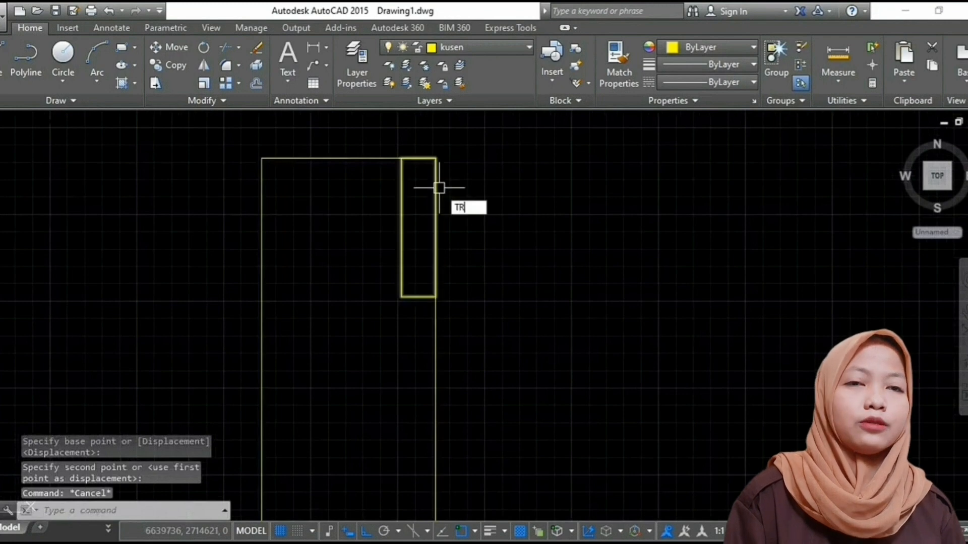
pyautogui.press('Return')
pyautogui.press('Return')
pyautogui.click(437, 184)
pyautogui.click(432, 158)
pyautogui.click(424, 156)
pyautogui.press('Escape')
pyautogui.scroll(-5, 436, 159)
pyautogui.click(473, 156)
pyautogui.click(324, 304)
pyautogui.write('j')
pyautogui.press('Return')
# - Draw a horizontal line 70 units long to the right from the jamb's lower right corner
pyautogui.write('l')
pyautogui.press('Return')
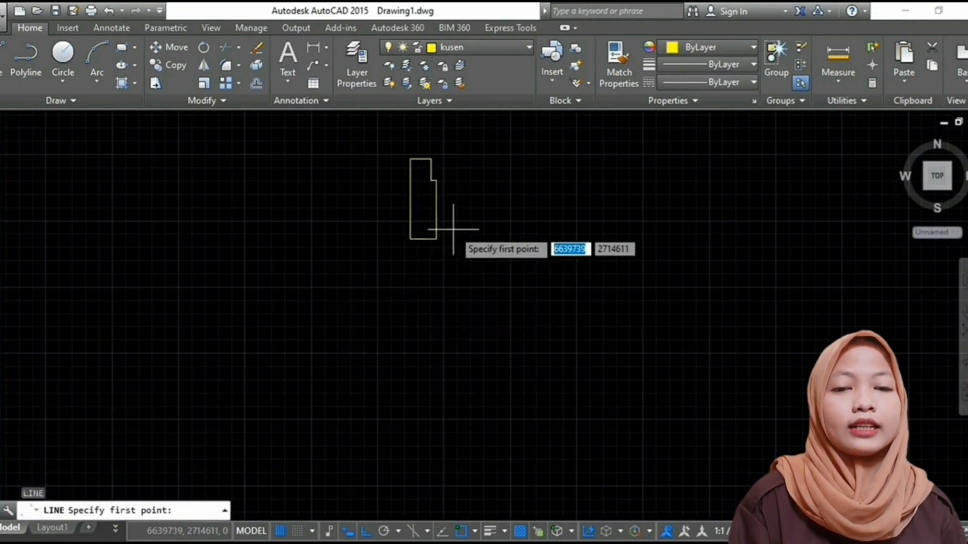
pyautogui.click(436, 239)
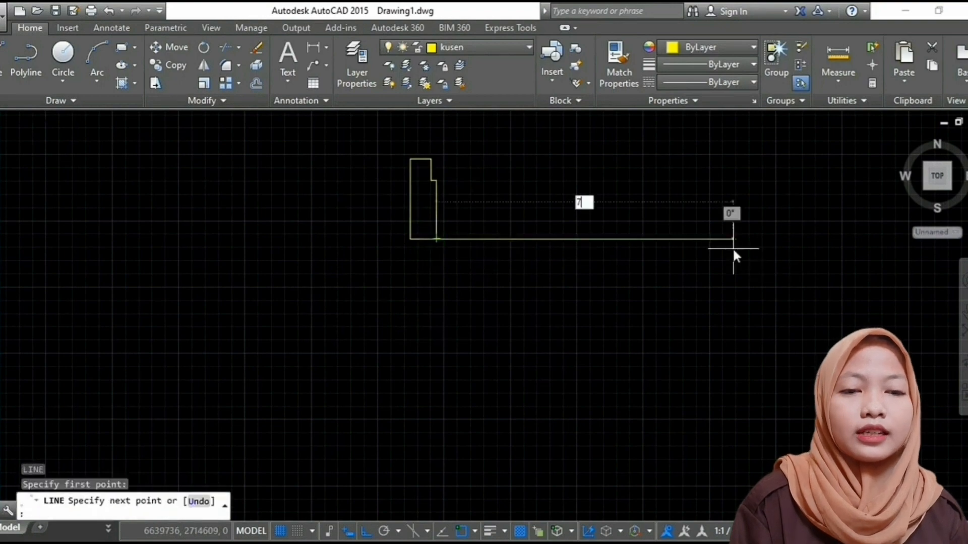
pyautogui.write('70')
pyautogui.press('Return')
pyautogui.press('Escape')
pyautogui.scroll(-6, 501, 295)
pyautogui.scroll(4, 502, 296)
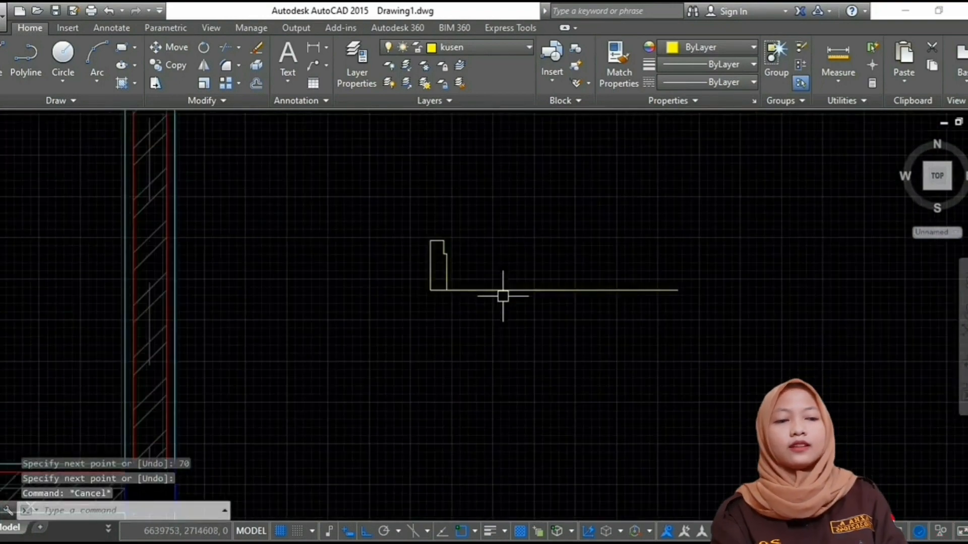
# - Mirror the jamb about a vertical axis through the midpoint of the horizontal line, keeping the original
pyautogui.write('MI')
pyautogui.press('Return')
pyautogui.click(381, 192)
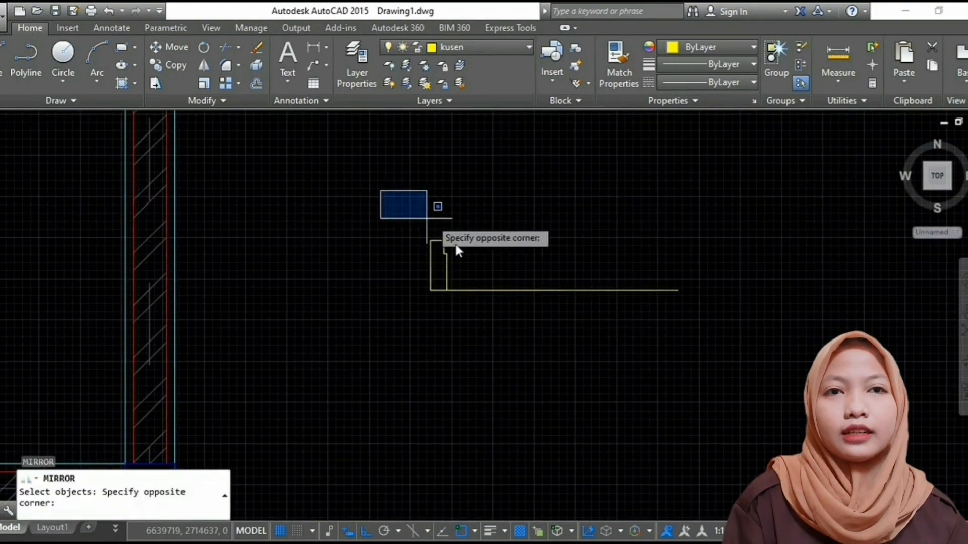
pyautogui.click(494, 328)
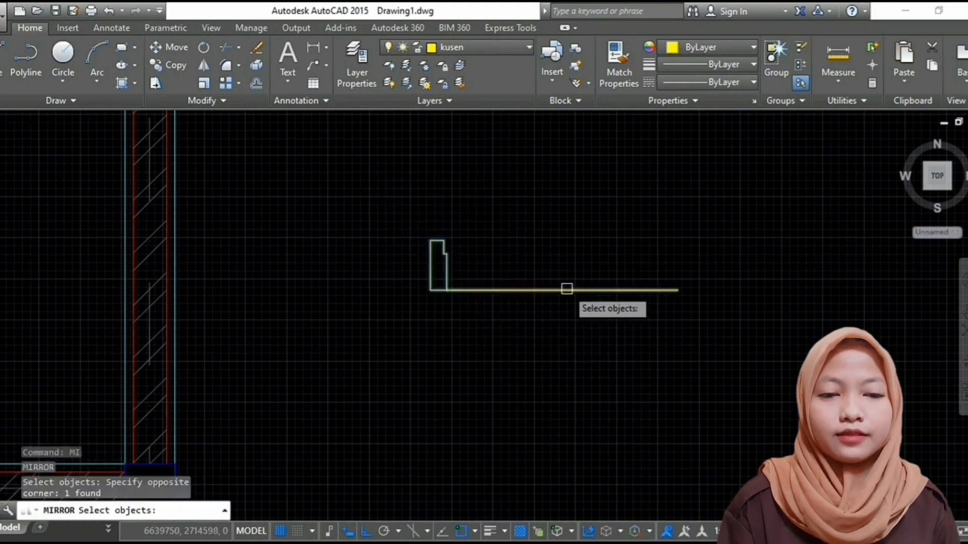
pyautogui.press('Return')
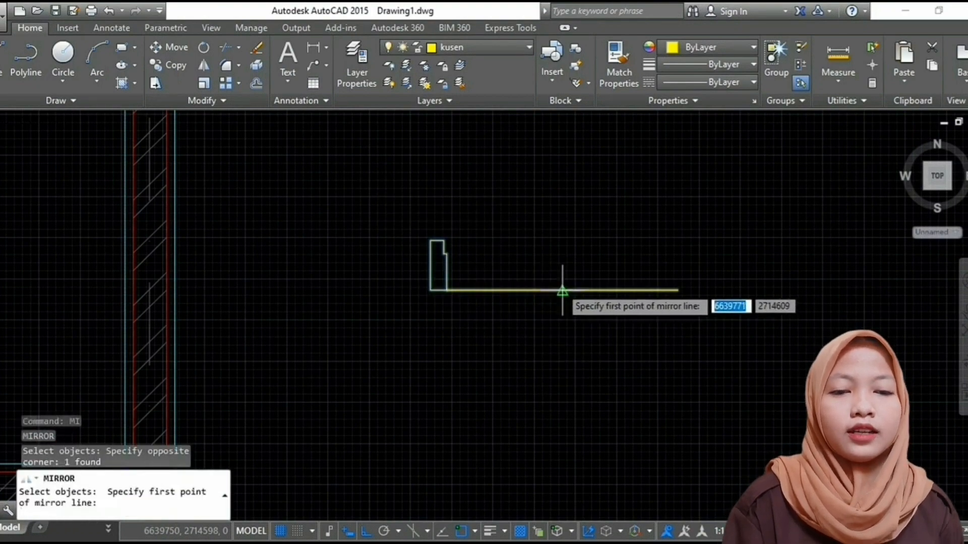
pyautogui.scroll(4, 563, 291)
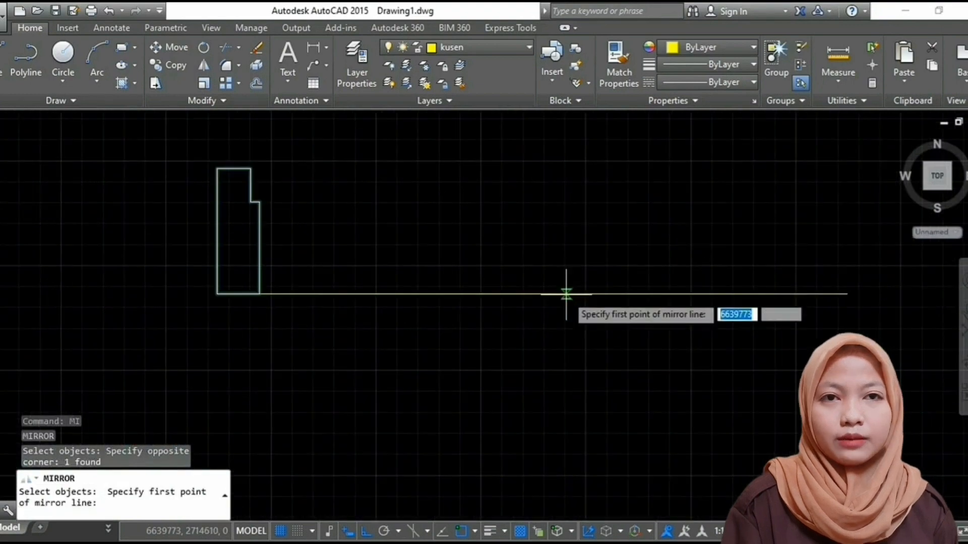
pyautogui.click(552, 294)
pyautogui.scroll(-2, 552, 313)
pyautogui.click(557, 379)
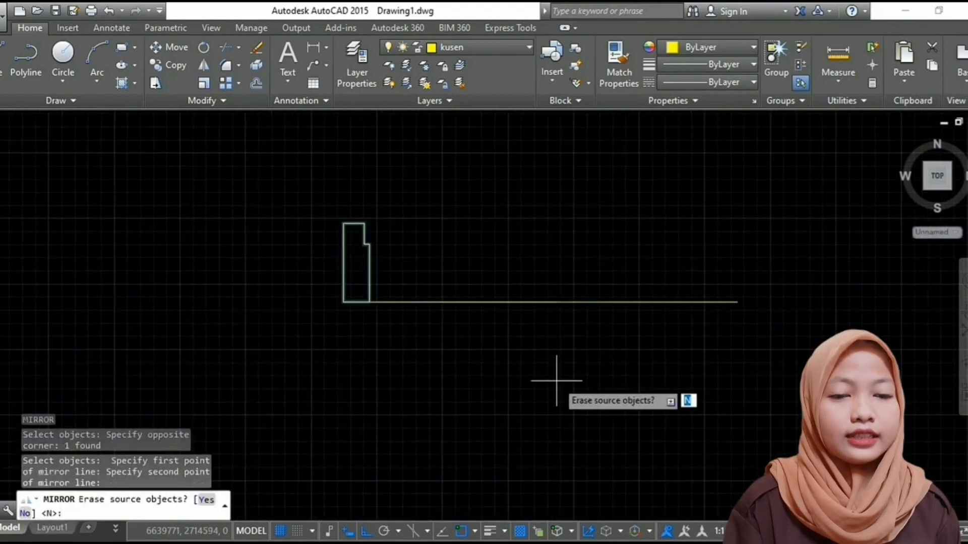
pyautogui.press('Return')
pyautogui.press('Escape')
# - Draw the door leaf as a rectangle spanning from the left jamb's notch to the right jamb's notch
pyautogui.scroll(-4, 509, 362)
pyautogui.write('RE')
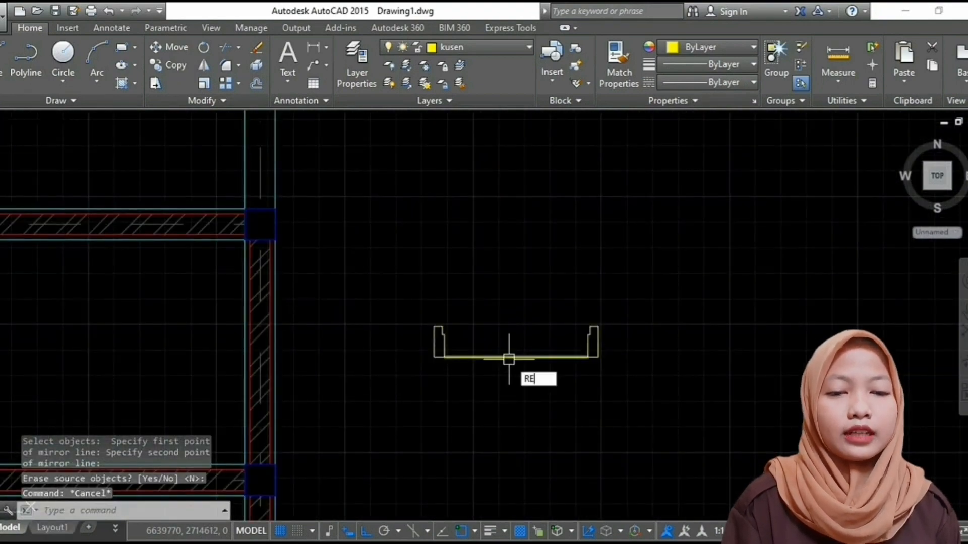
pyautogui.write('C')
pyautogui.press('Return')
pyautogui.scroll(4, 509, 359)
pyautogui.click(407, 313)
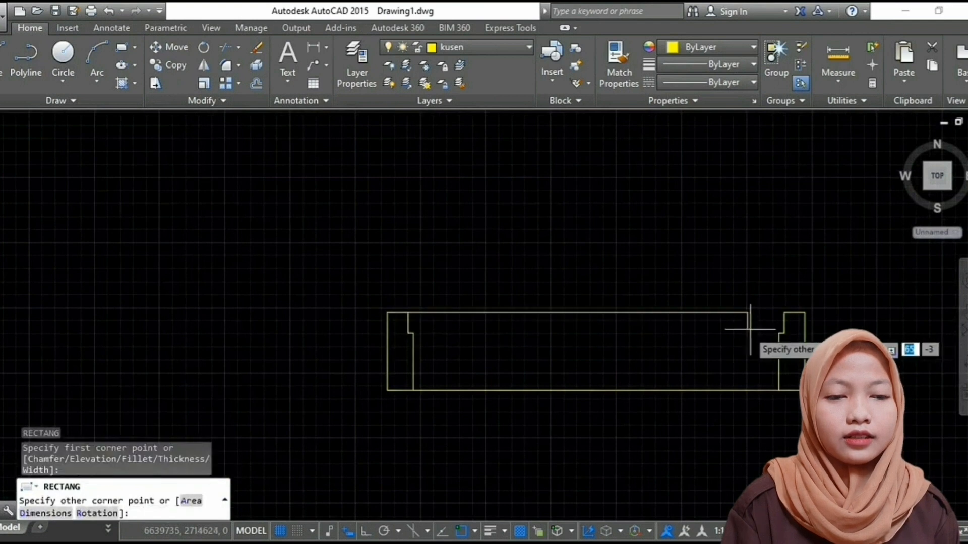
pyautogui.click(784, 333)
pyautogui.press('Escape')
# - Try to rotate the door leaf upright about its lower right corner at the right jamb's notch
pyautogui.write('RO')
pyautogui.press('Return')
pyautogui.click(686, 255)
pyautogui.click(670, 322)
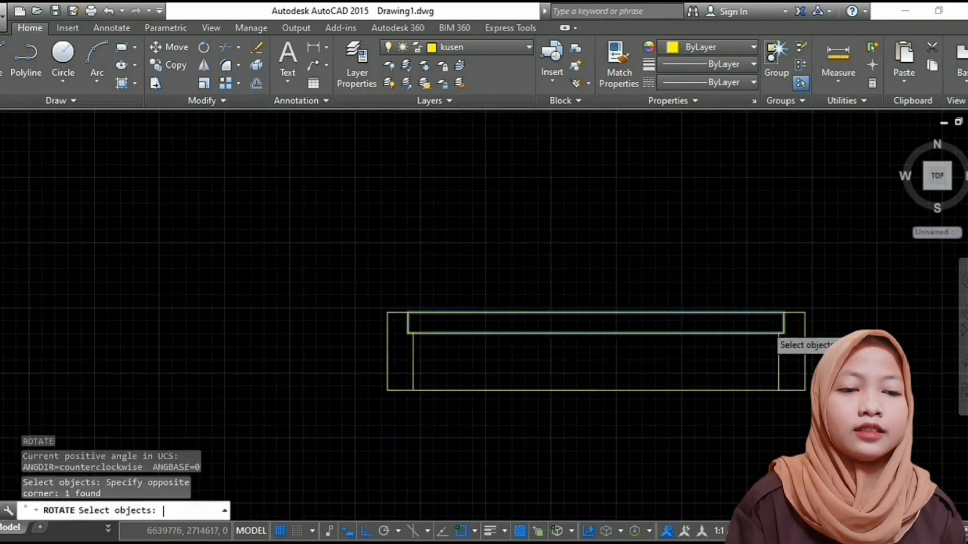
pyautogui.press('Return')
pyautogui.click(785, 333)
pyautogui.click(789, 363)
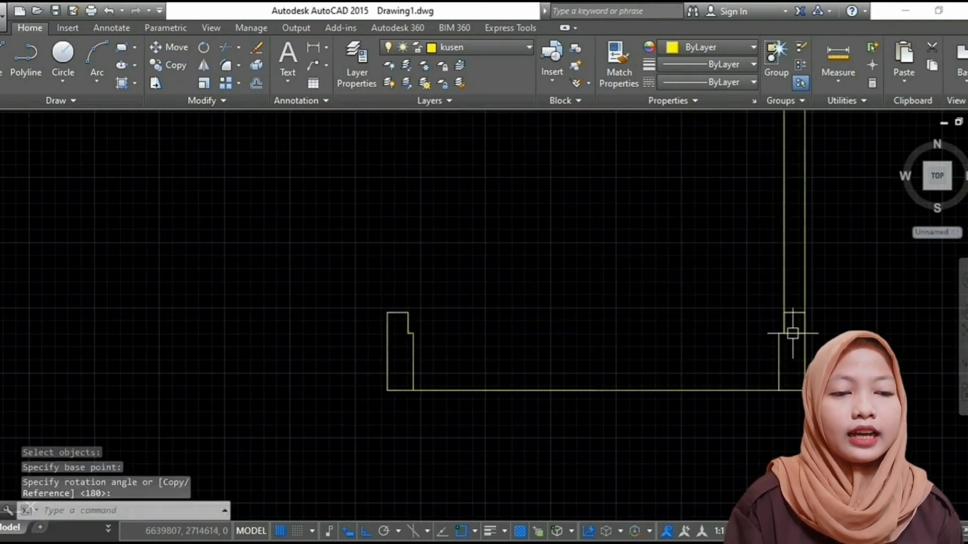
pyautogui.hotkey('ctrl', 'z')
# - Rotate the door leaf 270° about its upper right corner so it stands upright at the right jamb
pyautogui.write('RO')
pyautogui.press('Return')
pyautogui.click(760, 313)
pyautogui.press('Return')
pyautogui.click(784, 333)
pyautogui.press('Escape')
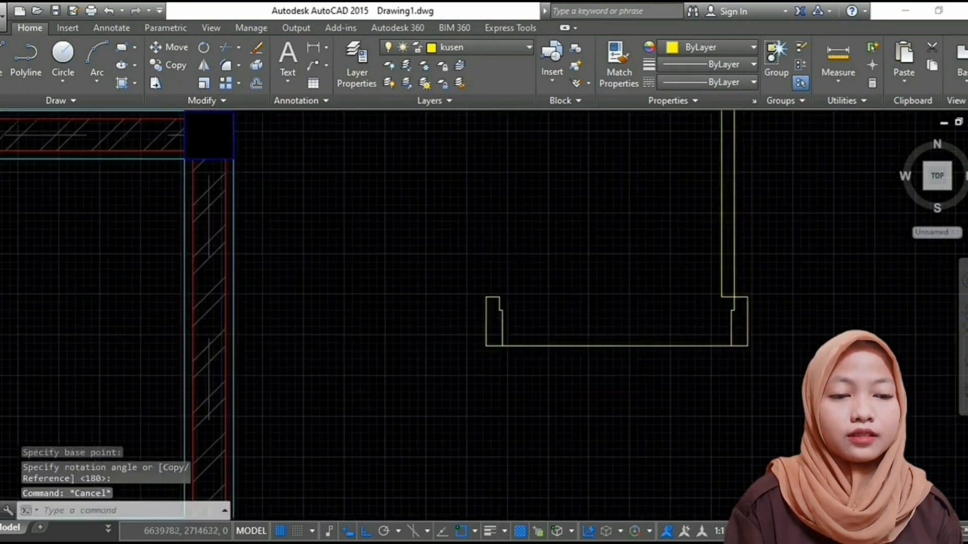
# - Draw the door swing arc from the upper left corner of the upright leaf to the left jamb's notch
pyautogui.scroll(-2, 631, 395)
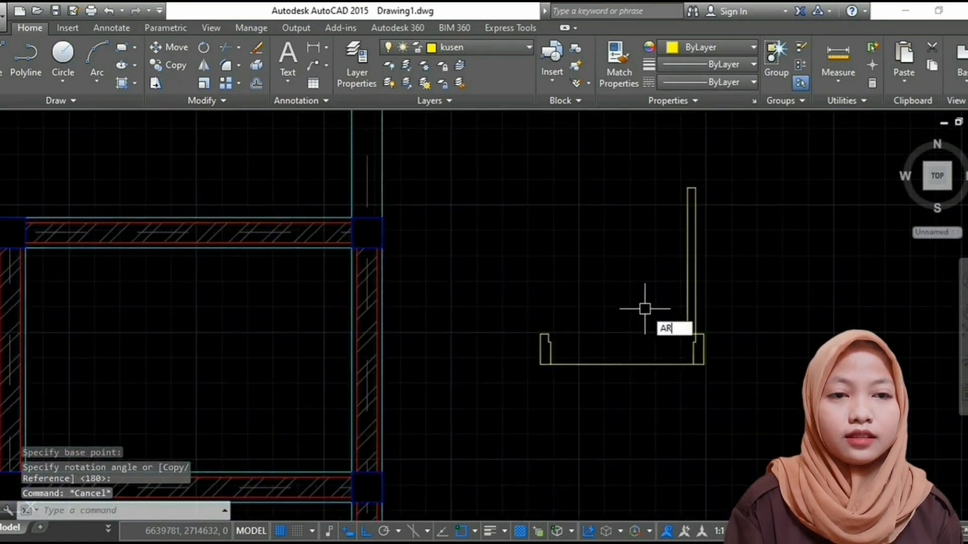
pyautogui.write('ARC')
pyautogui.press('Return')
pyautogui.click(687, 188)
pyautogui.scroll(4, 569, 317)
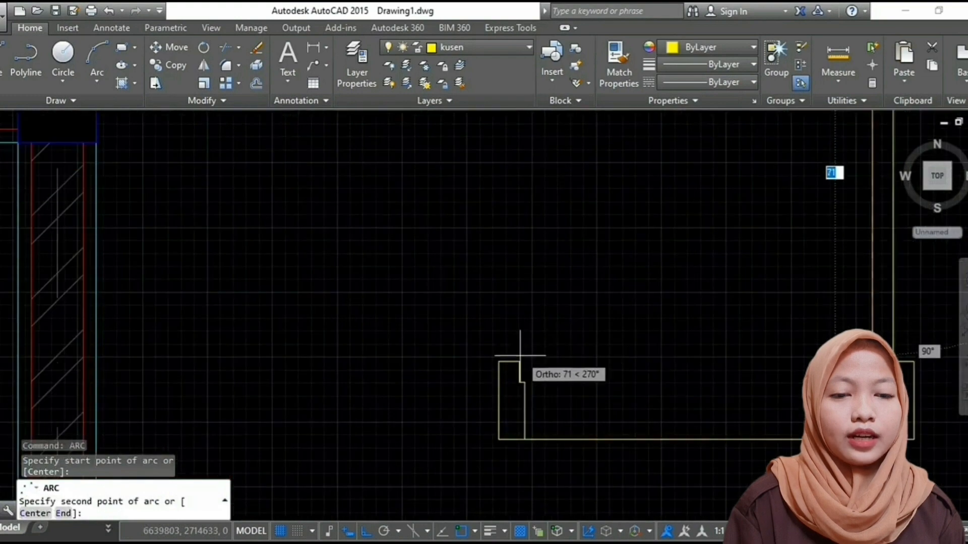
pyautogui.click(520, 362)
pyautogui.click(519, 381)
pyautogui.press('Escape')
pyautogui.scroll(-5, 521, 368)
pyautogui.moveTo(520, 351); pyautogui.dragTo(545, 328, button='middle')
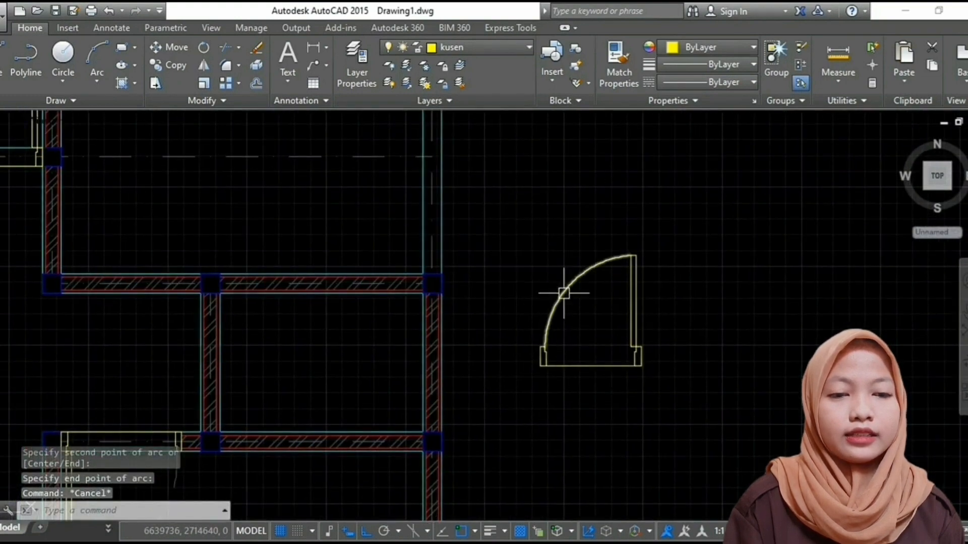
# - Match the swing arc's properties to the plan's dashed horizontal centre line
pyautogui.write('MA')
pyautogui.press('Return')
pyautogui.click(423, 205)
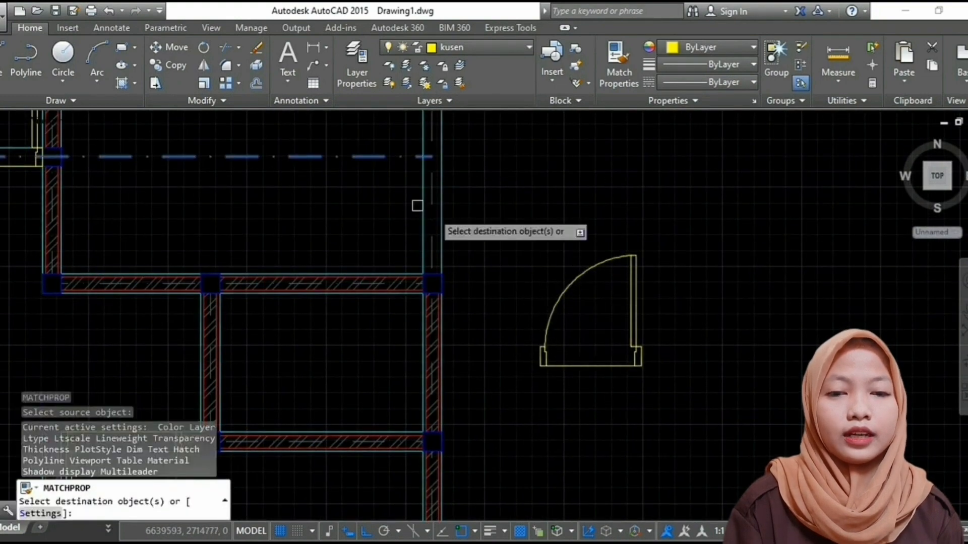
pyautogui.click(587, 275)
pyautogui.press('Escape')
pyautogui.scroll(-4, 605, 319)
# - Rotate the new door 90° clockwise so its frame is vertical and its leaf points right
pyautogui.write('RO')
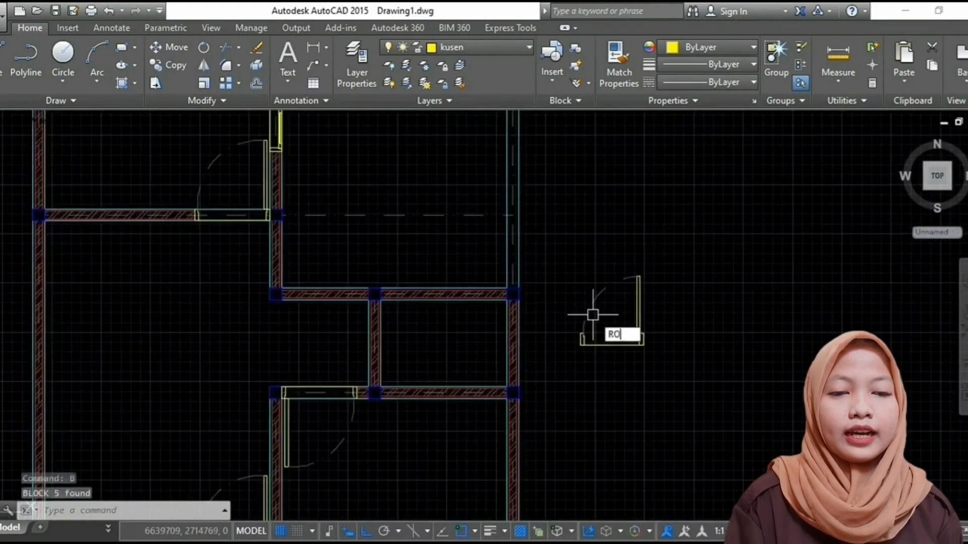
pyautogui.press('Return')
pyautogui.click(604, 345)
pyautogui.press('Return')
pyautogui.click(682, 318)
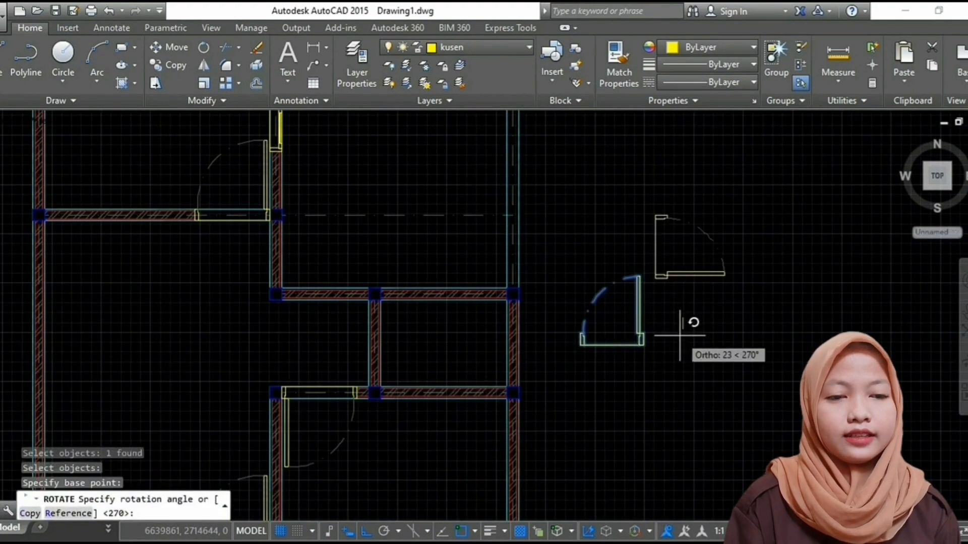
pyautogui.press('Escape')
# - Move the rotated small door into the left wall of the small right-hand room, just above the wall's lower column
pyautogui.write('M')
pyautogui.press('Return')
pyautogui.click(751, 207)
pyautogui.click(597, 294)
pyautogui.press('Return')
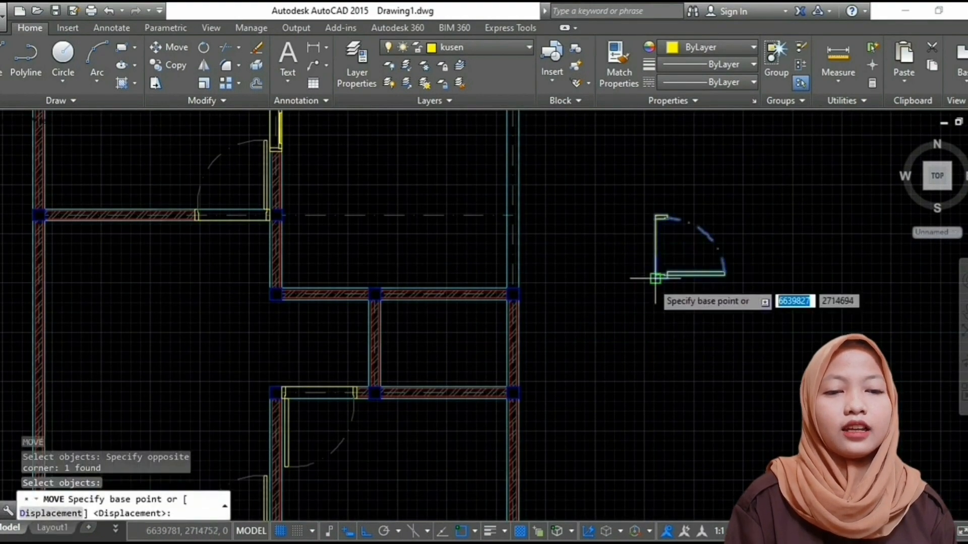
pyautogui.click(655, 278)
pyautogui.scroll(6, 306, 390)
pyautogui.click(563, 388)
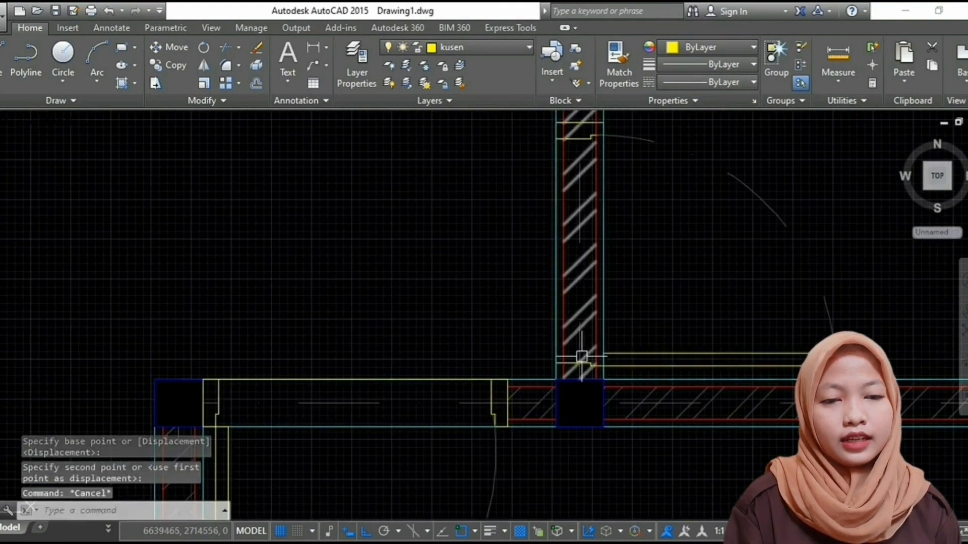
# - Draw a horizontal line leftwards from the upper right corner of the column below the small room's door
pyautogui.write('L')
pyautogui.press('Return')
pyautogui.click(604, 379)
pyautogui.click(385, 361)
pyautogui.press('Return')
pyautogui.press('Return')
pyautogui.press('Escape')
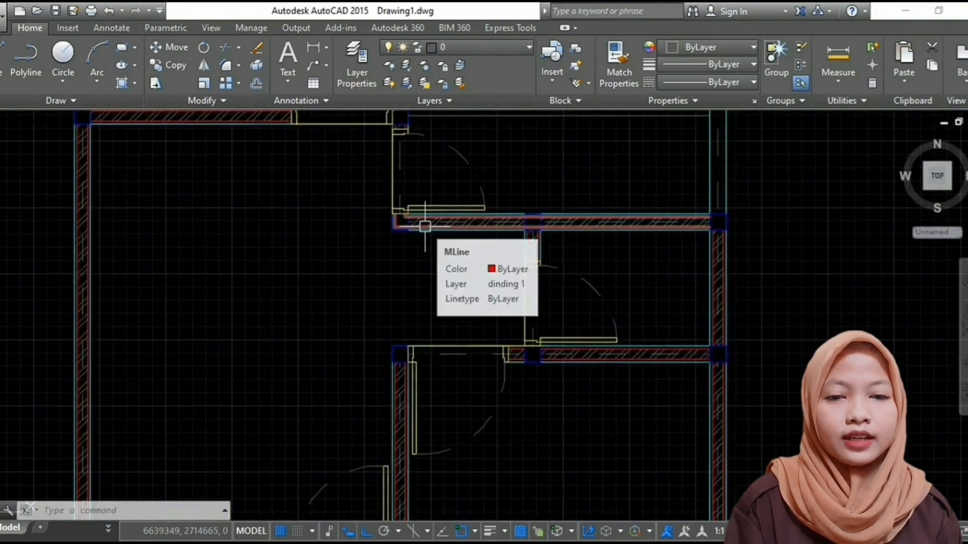
# - Draw a vertical line from the left edge of the column between the front areas down to the plot's front boundary line
pyautogui.scroll(-4, 422, 227)
pyautogui.scroll(4, 436, 240)
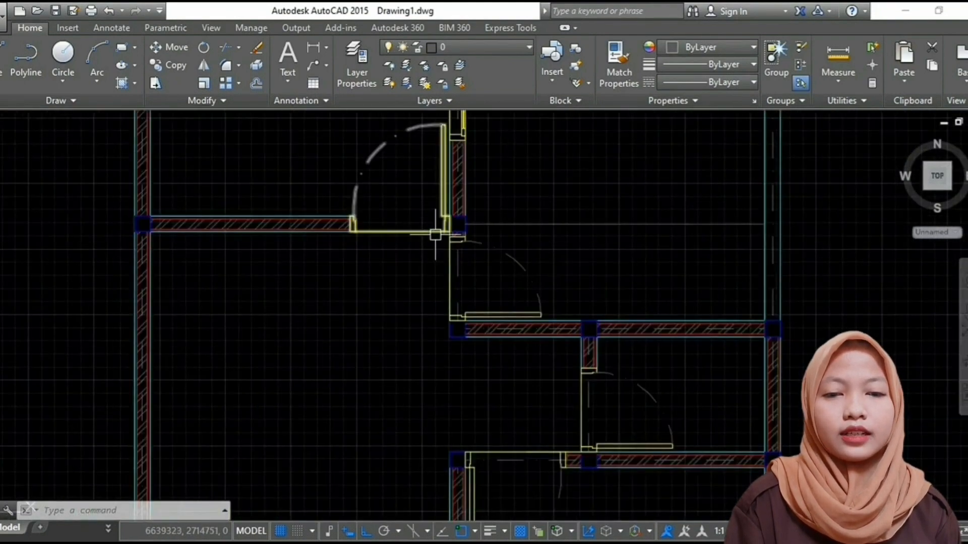
pyautogui.scroll(-4, 436, 235)
pyautogui.scroll(2, 436, 235)
pyautogui.scroll(-5, 451, 328)
pyautogui.scroll(3, 429, 459)
pyautogui.scroll(4, 473, 363)
pyautogui.write('l')
pyautogui.press('Return')
pyautogui.scroll(-4, 472, 415)
pyautogui.moveTo(472, 415); pyautogui.dragTo(455, 273, button='middle')
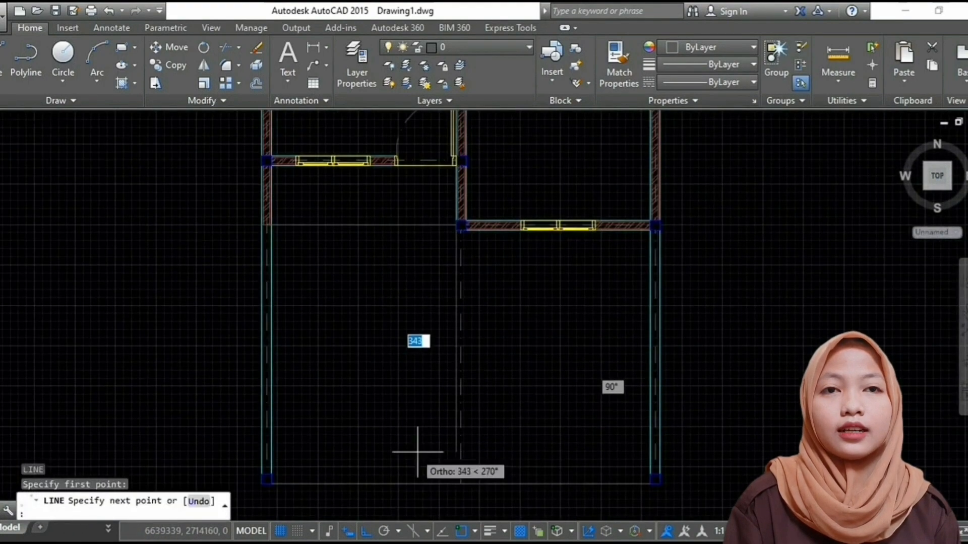
pyautogui.click(456, 482)
pyautogui.press('Return')
# - Draw a parallel vertical line from the same column's lower right corner down to the front boundary line
pyautogui.press('Return')
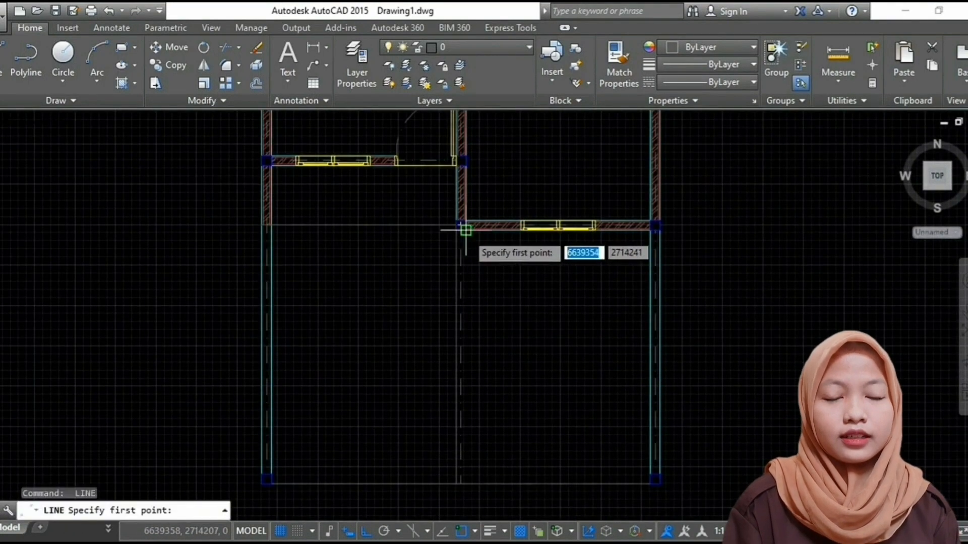
pyautogui.click(460, 225)
pyautogui.click(466, 483)
pyautogui.press('Escape')
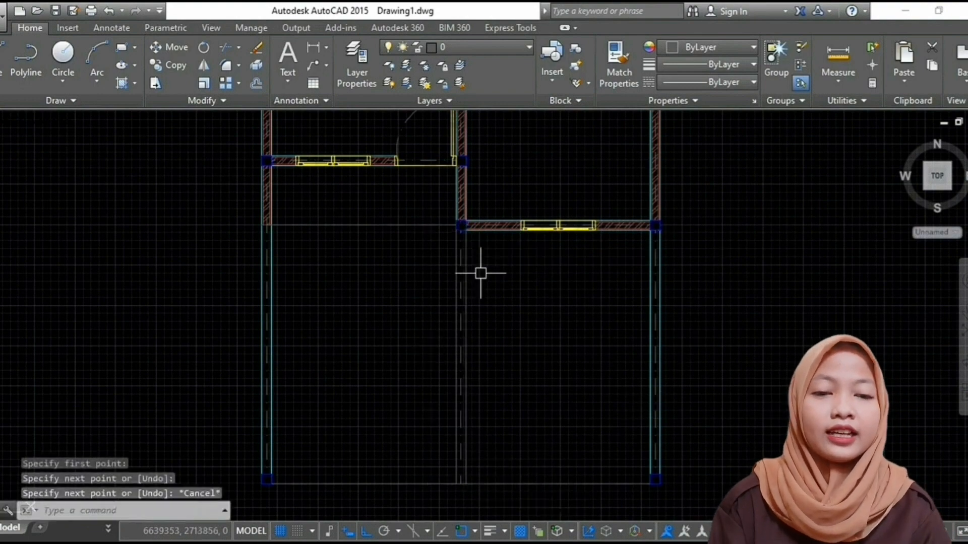
pyautogui.scroll(4, 480, 270)
pyautogui.scroll(-4, 456, 262)
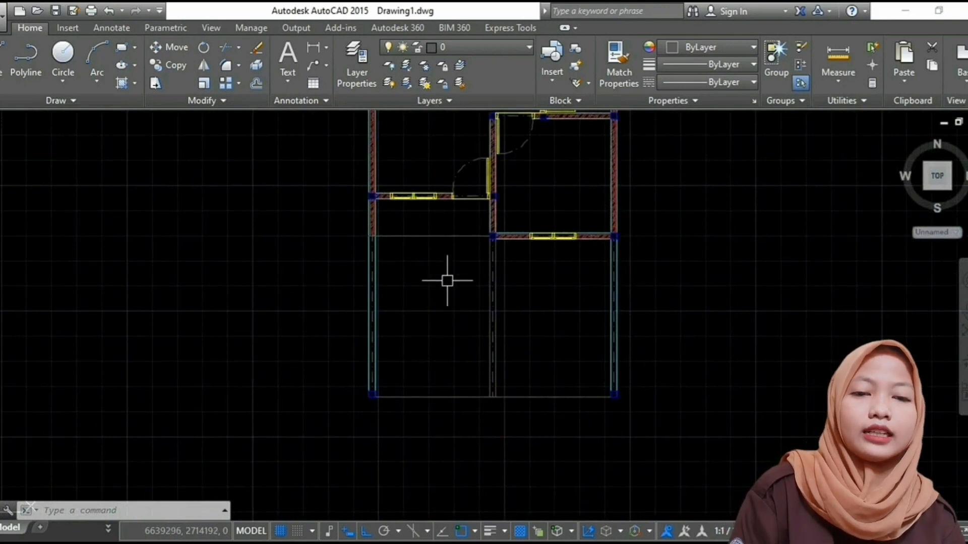
# - Divide the left vertical line between the two front areas into 5 equal segments
pyautogui.scroll(2, 467, 281)
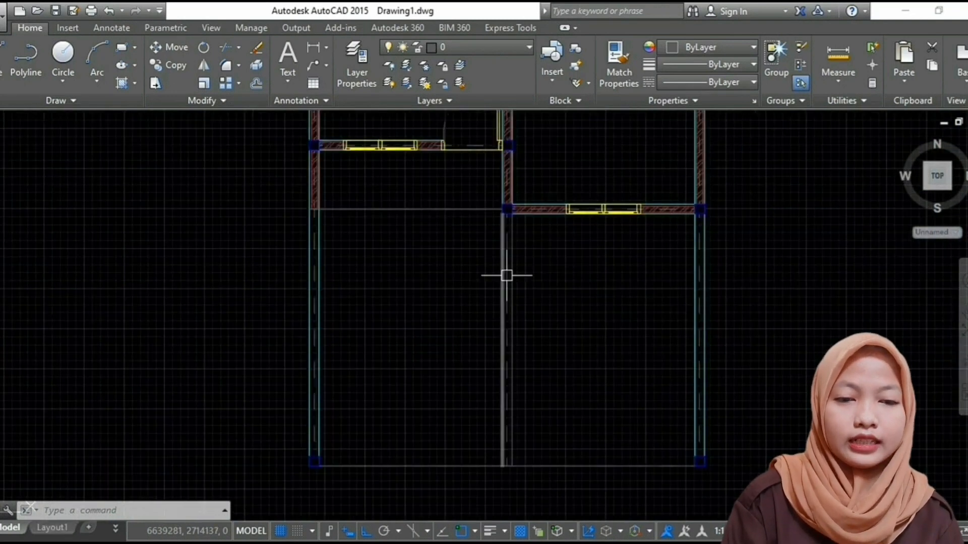
pyautogui.press('Escape')
pyautogui.write('D')
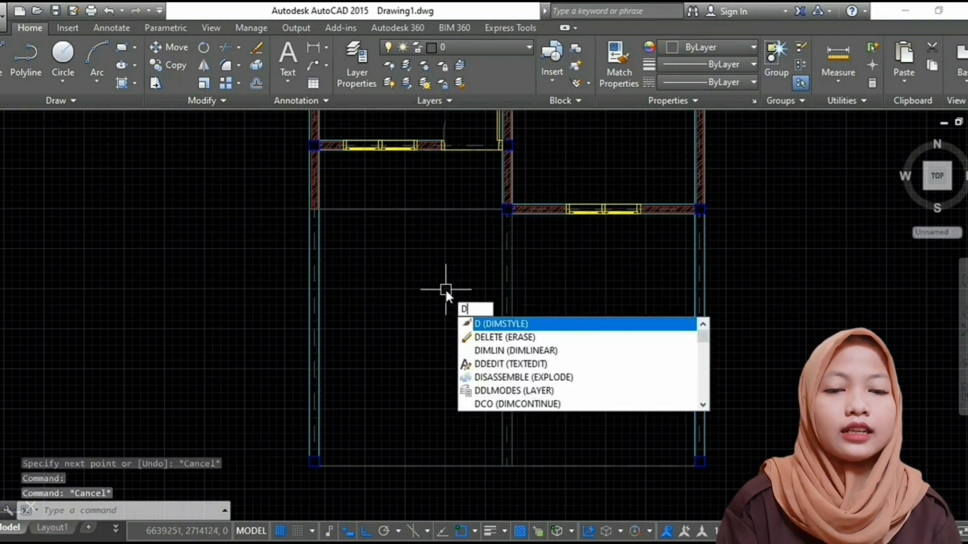
pyautogui.write('IVIDE')
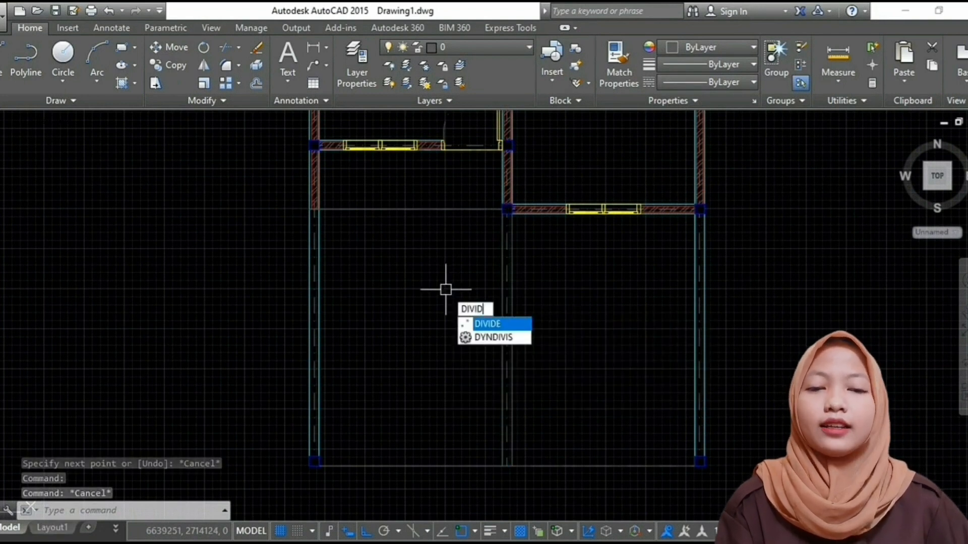
pyautogui.press('Return')
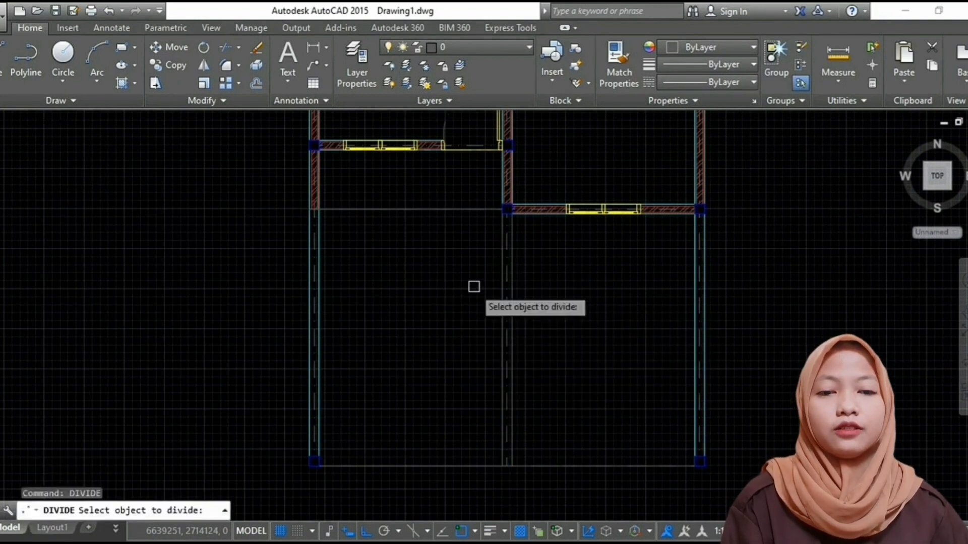
pyautogui.click(503, 264)
pyautogui.press('Return')
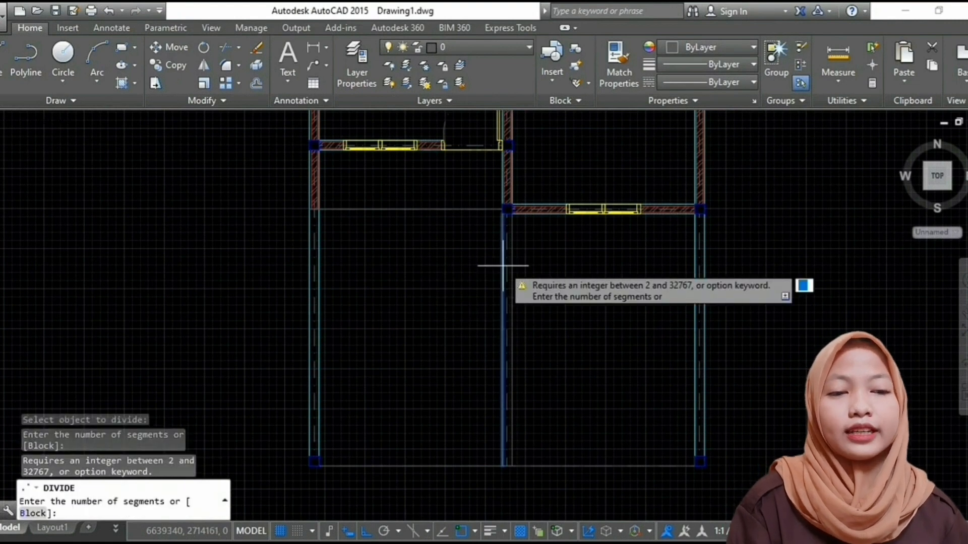
pyautogui.write('5')
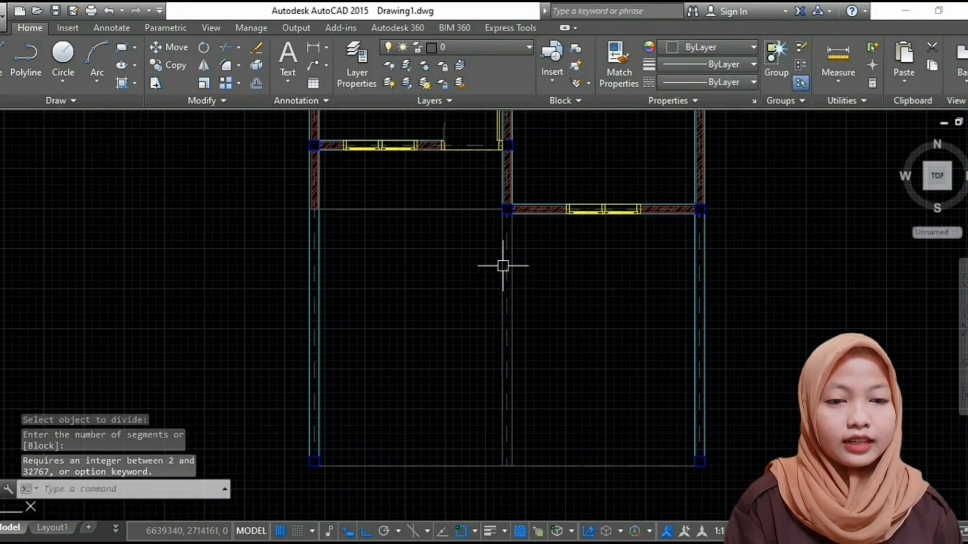
pyautogui.press('Return')
pyautogui.press('Escape')
# - Select the divided line with its division points, show the menu bar and set the point style to the plus marker
pyautogui.scroll(5, 491, 209)
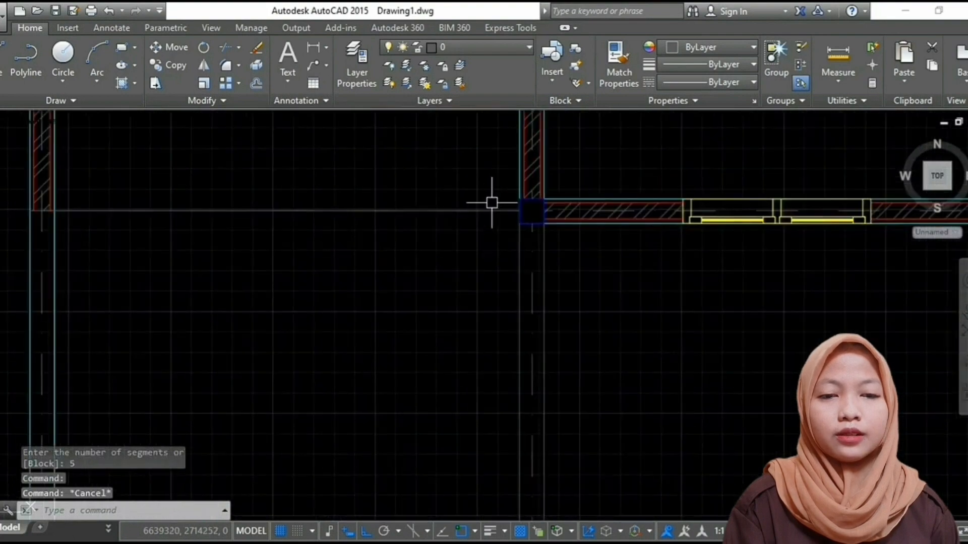
pyautogui.click(493, 203)
pyautogui.scroll(-5, 520, 241)
pyautogui.click(520, 502)
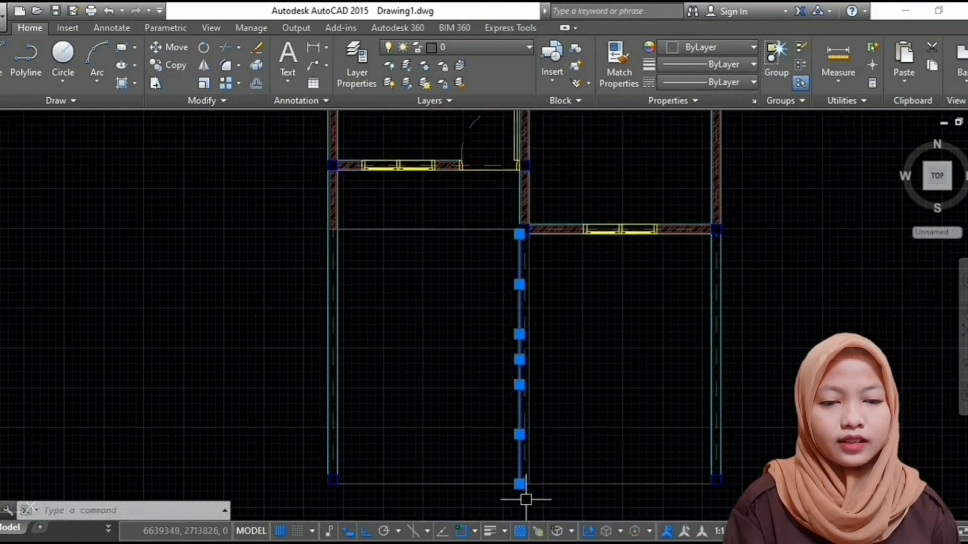
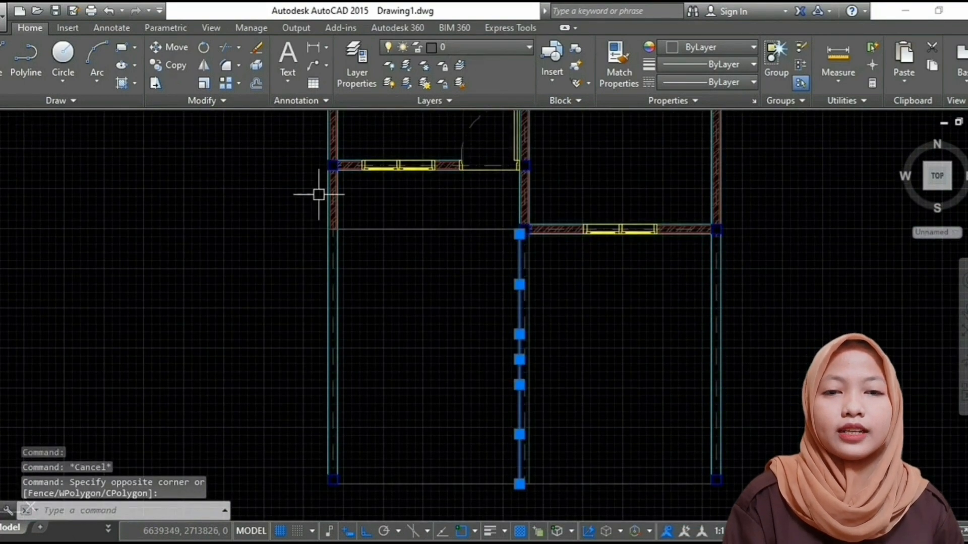
pyautogui.click(160, 10)
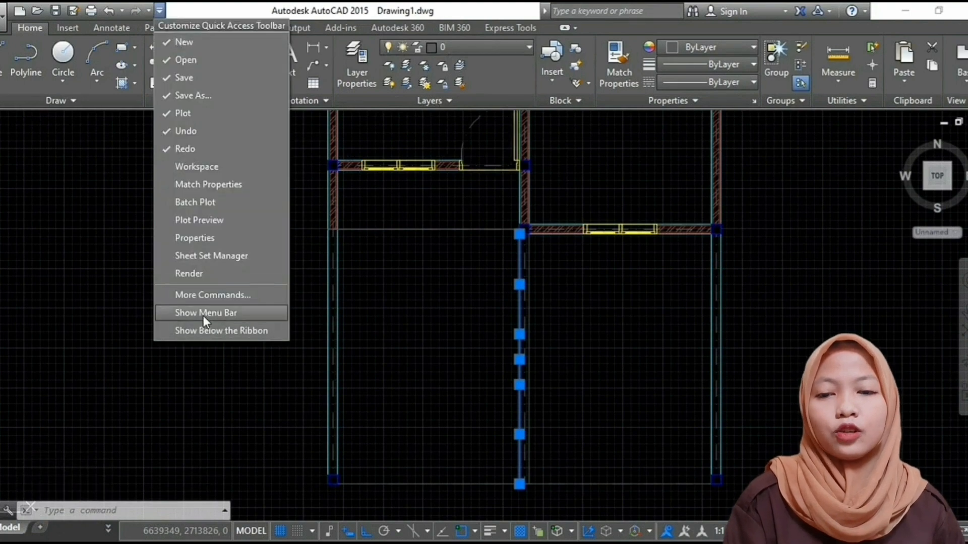
pyautogui.click(204, 314)
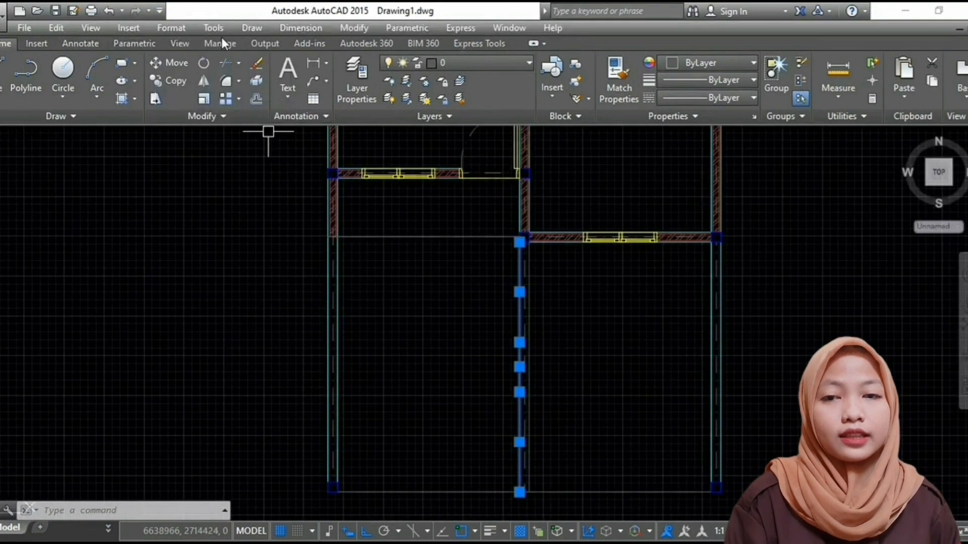
pyautogui.click(171, 28)
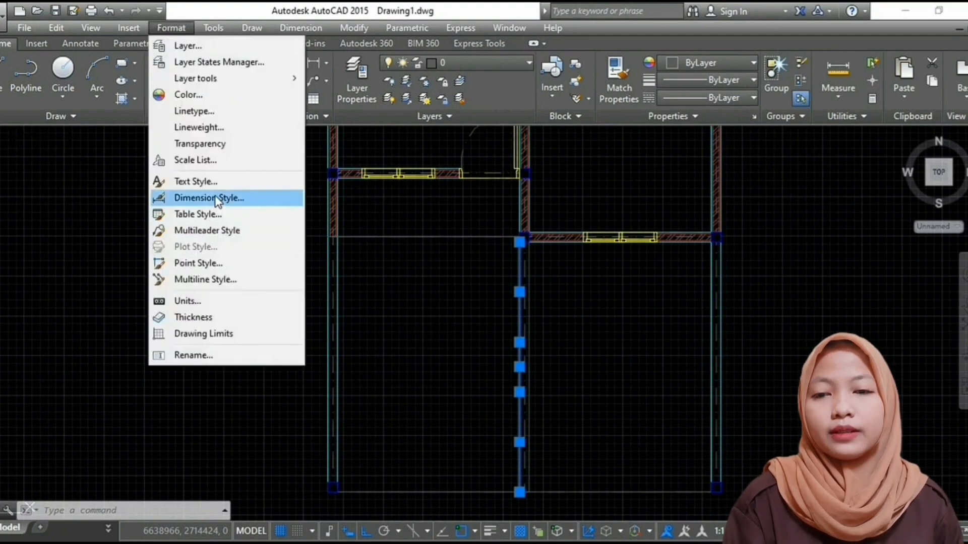
pyautogui.click(198, 262)
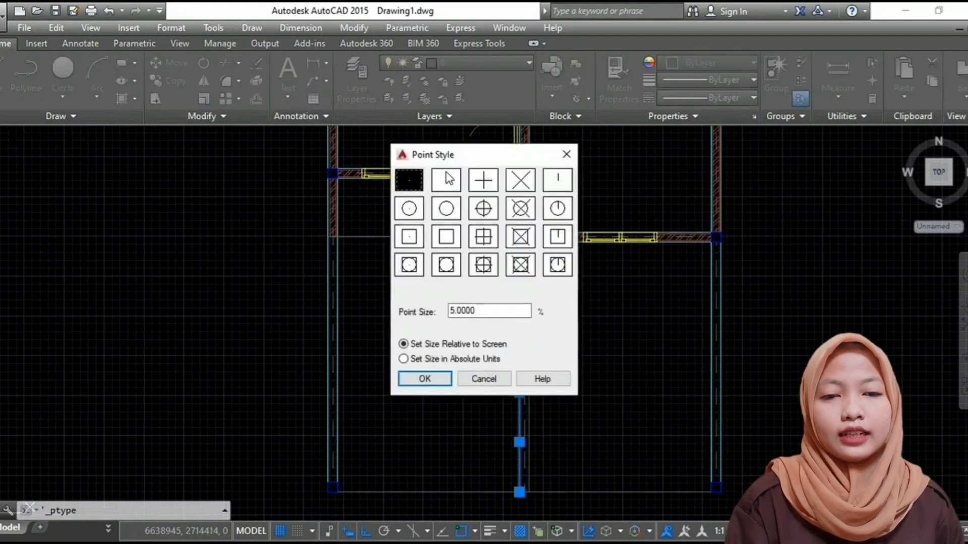
pyautogui.click(425, 379)
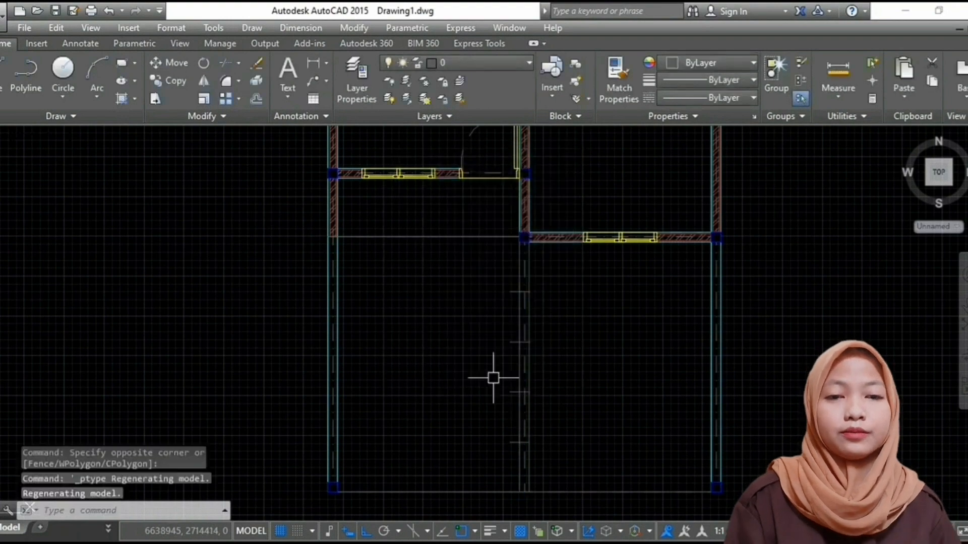
# - Draw horizontal lines from the upper two division points across the left front area to the left boundary wall
pyautogui.scroll(2, 519, 334)
pyautogui.write('l')
pyautogui.press('Return')
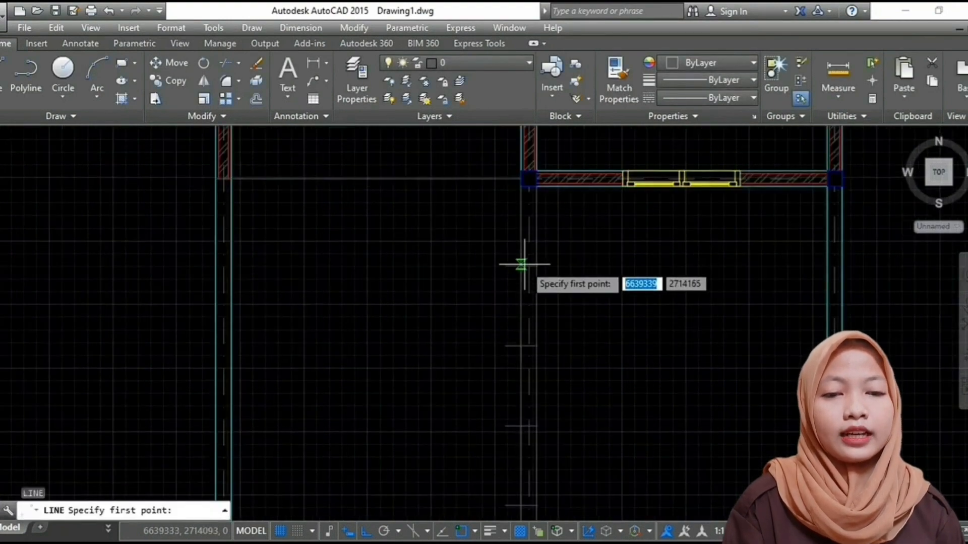
pyautogui.click(521, 269)
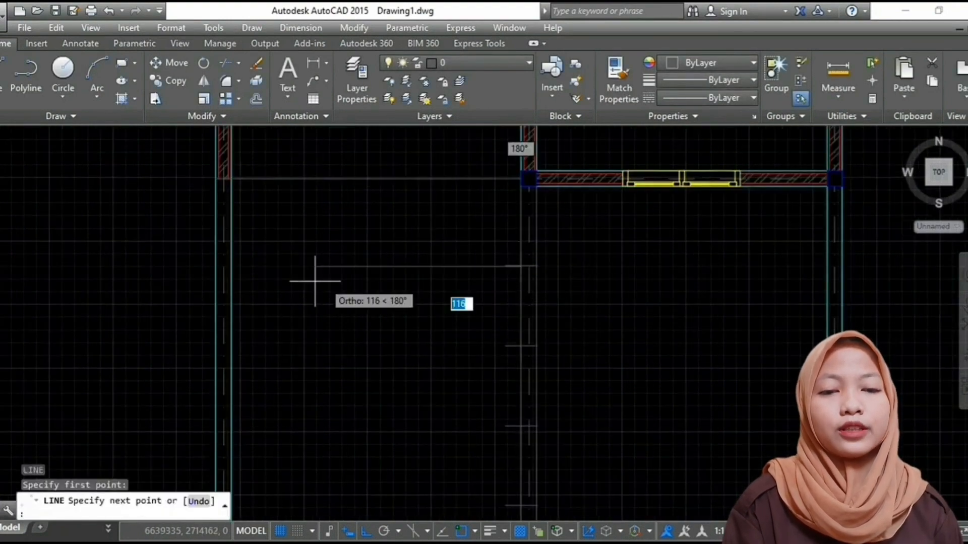
pyautogui.click(231, 268)
pyautogui.press('Escape')
pyautogui.press('Return')
pyautogui.click(519, 346)
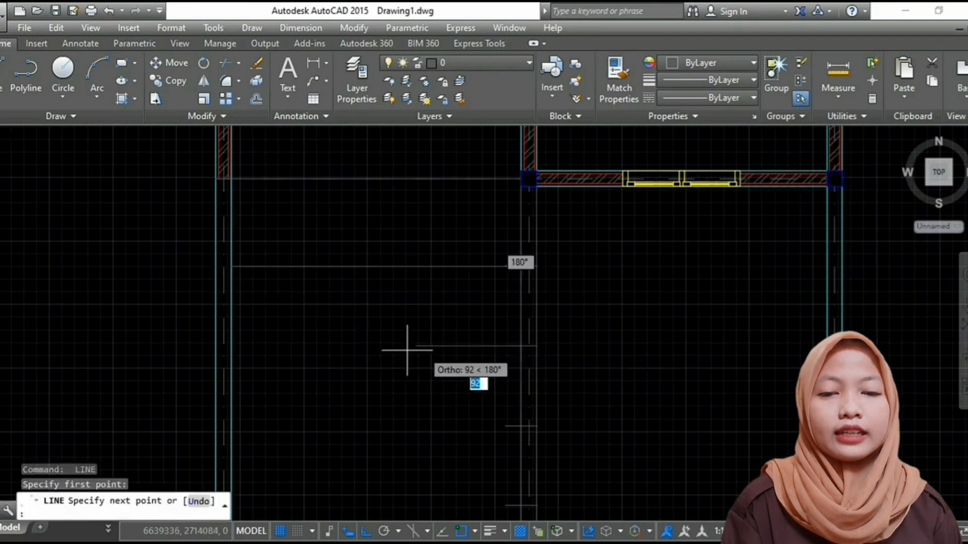
pyautogui.click(233, 346)
pyautogui.scroll(-2, 461, 294)
# - Draw two more horizontal lines from the lower two division points to the left boundary wall
pyautogui.press('Return')
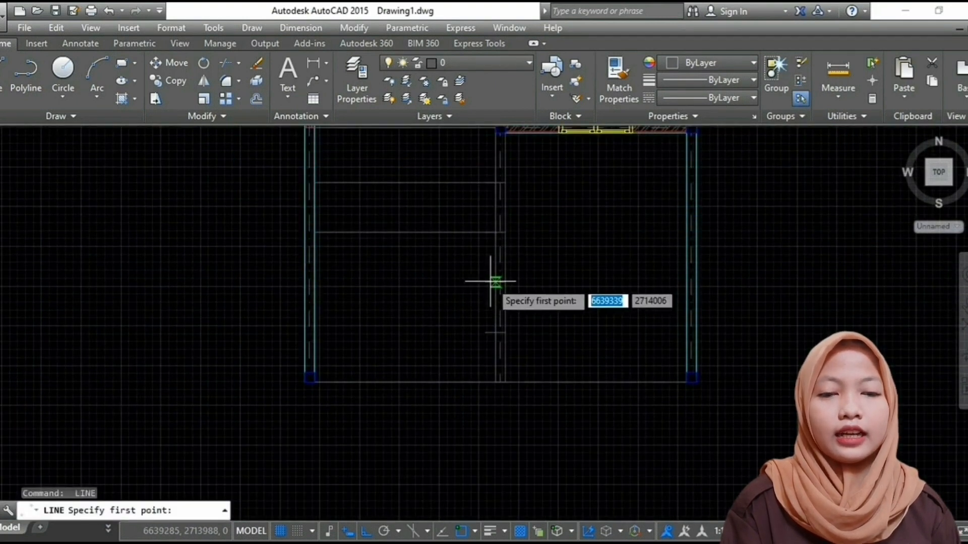
pyautogui.click(496, 281)
pyautogui.click(314, 281)
pyautogui.press('Return')
pyautogui.press('Return')
pyautogui.click(496, 332)
pyautogui.click(315, 332)
pyautogui.press('Escape')
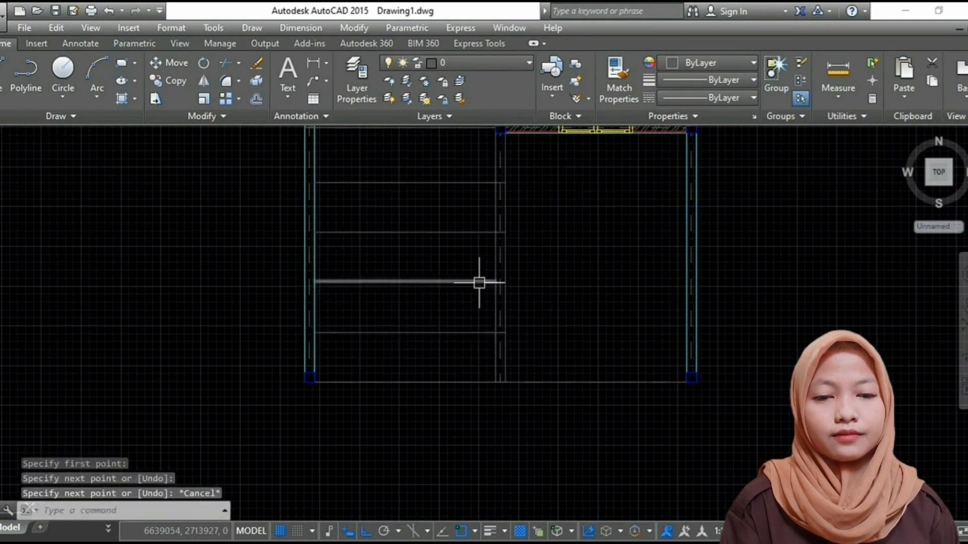
# - Erase the four division point markers on the vertical line between the front areas
pyautogui.scroll(-2, 479, 272)
pyautogui.scroll(5, 509, 168)
pyautogui.click(408, 150)
pyautogui.scroll(-4, 462, 303)
pyautogui.click(460, 491)
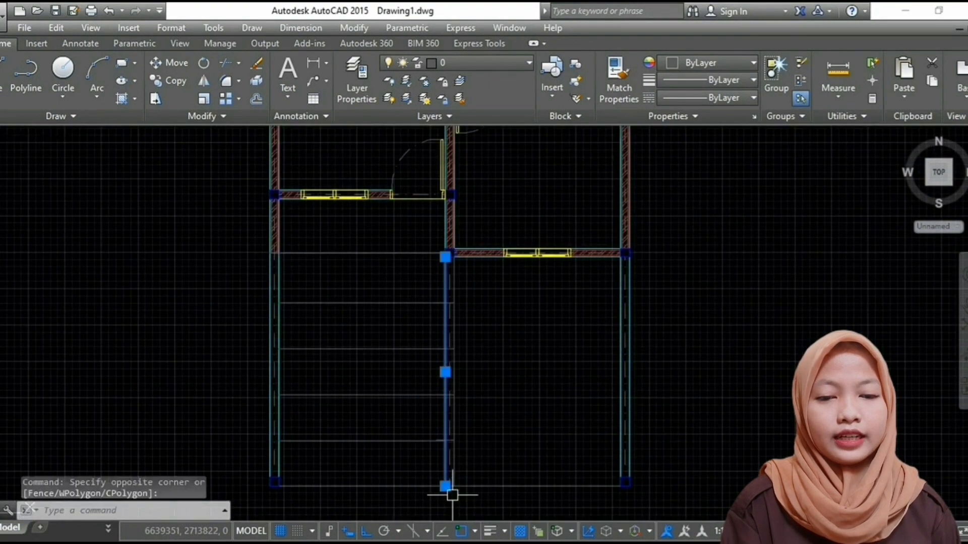
pyautogui.scroll(2, 432, 443)
pyautogui.press('Escape')
pyautogui.scroll(2, 460, 435)
pyautogui.click(460, 435)
pyautogui.scroll(-3, 439, 278)
pyautogui.moveTo(438, 281); pyautogui.dragTo(437, 403, button='middle')
pyautogui.scroll(2, 446, 364)
pyautogui.click(446, 364)
pyautogui.scroll(-1, 421, 257)
pyautogui.moveTo(421, 255); pyautogui.dragTo(428, 346, button='middle')
pyautogui.scroll(1, 439, 306)
pyautogui.scroll(-2, 440, 306)
pyautogui.scroll(2, 426, 309)
pyautogui.scroll(-3, 442, 272)
pyautogui.write('e')
pyautogui.press('Return')
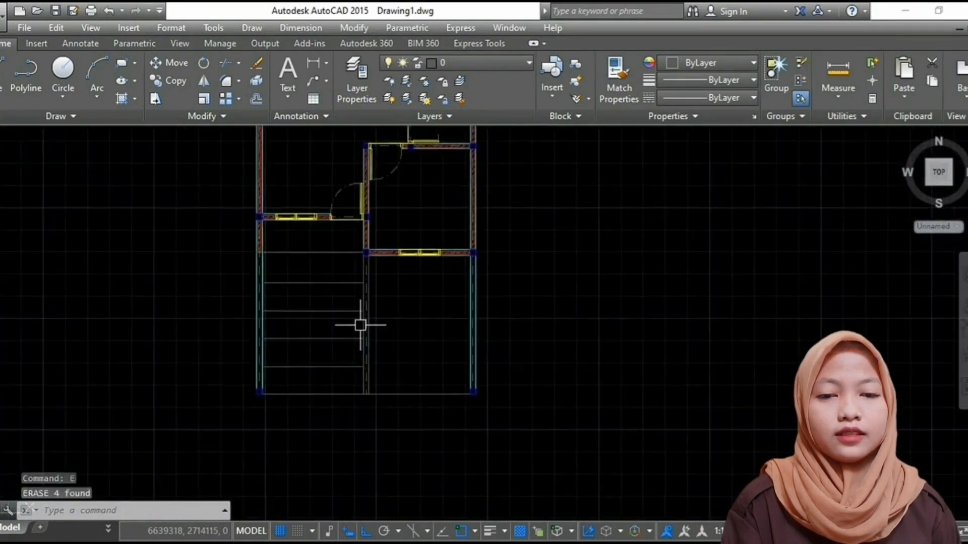
pyautogui.scroll(2, 359, 324)
pyautogui.scroll(-3, 307, 328)
pyautogui.moveTo(307, 328); pyautogui.dragTo(330, 322, button='middle')
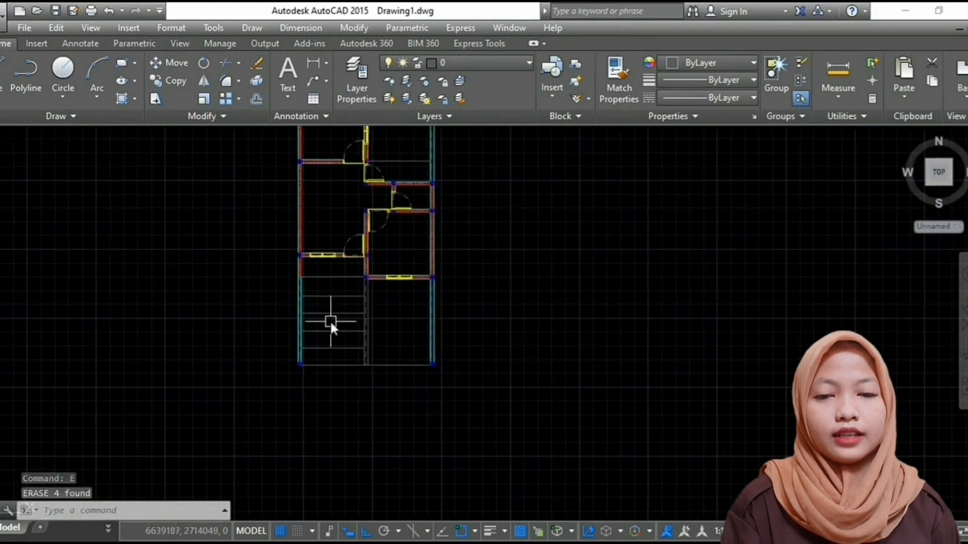
pyautogui.write('l')
pyautogui.press('Return')
pyautogui.scroll(4, 331, 322)
pyautogui.press('Escape')
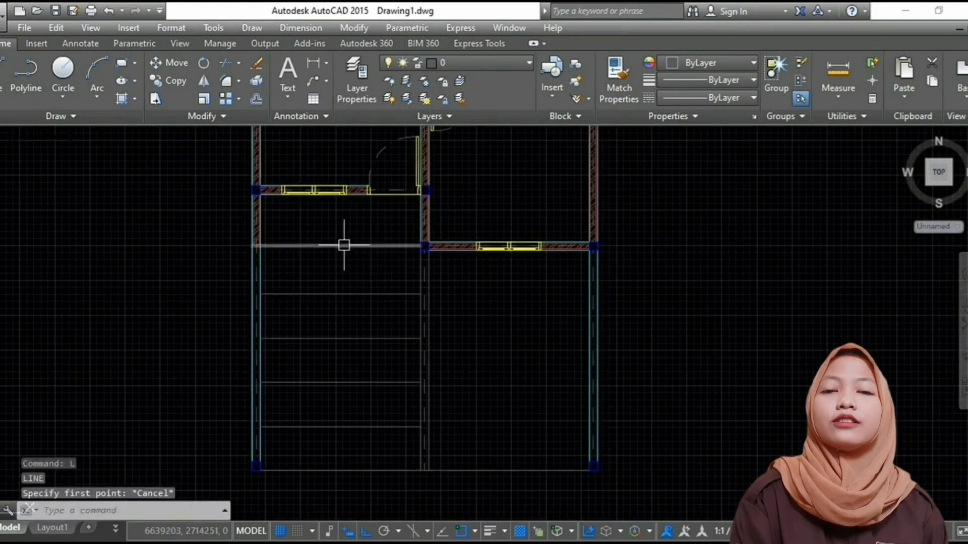
# - Divide the horizontal line at the upper edge of the left front area into 3 equal segments
pyautogui.click(344, 245)
pyautogui.write('div')
pyautogui.press('Return')
pyautogui.click(340, 246)
pyautogui.write('3')
pyautogui.press('Return')
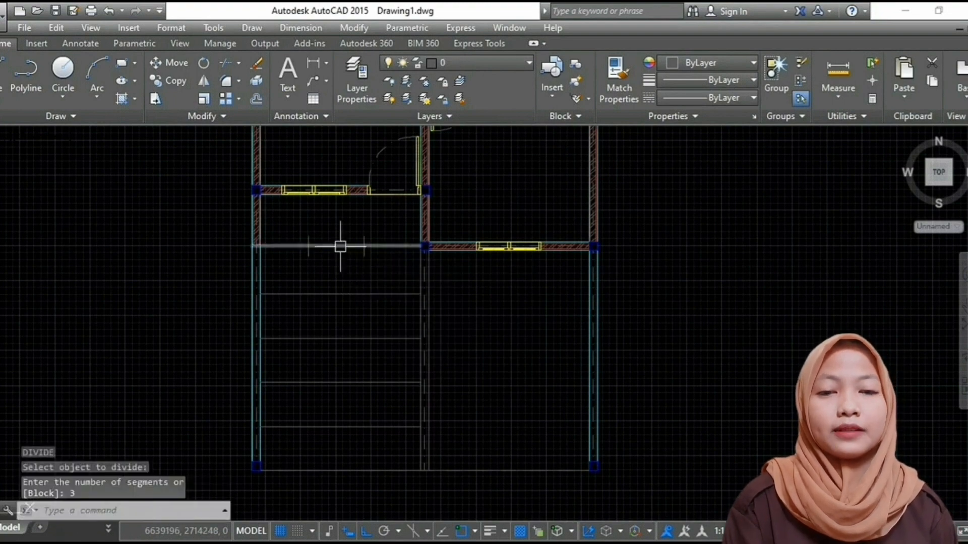
pyautogui.press('Escape')
# - Draw a vertical line from the left division point down to the front boundary line
pyautogui.write('l')
pyautogui.press('Return')
pyautogui.scroll(3, 308, 241)
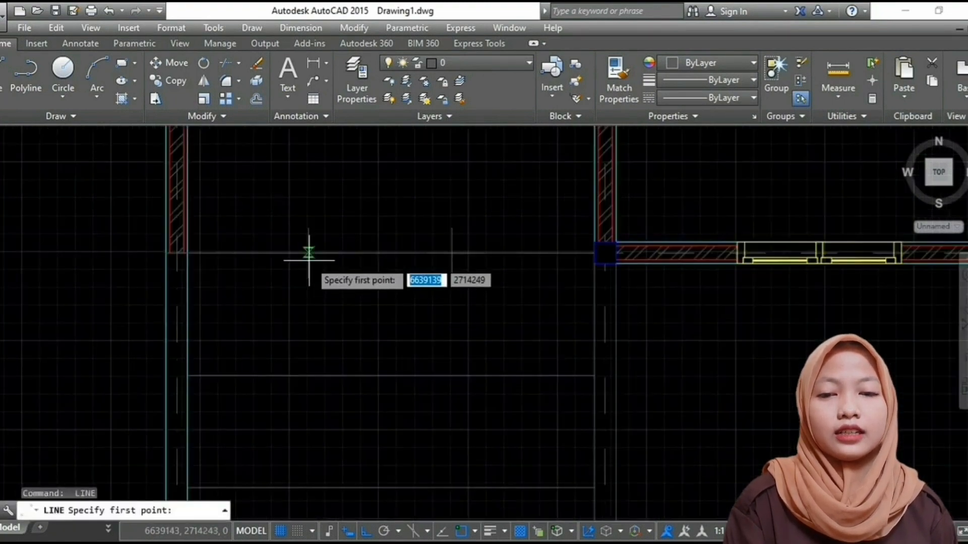
pyautogui.click(308, 252)
pyautogui.scroll(-3, 324, 190)
pyautogui.click(320, 345)
pyautogui.press('Escape')
# - Draw a second vertical line from the right division point down to the front boundary line
pyautogui.scroll(2, 360, 196)
pyautogui.press('Return')
pyautogui.click(350, 220)
pyautogui.scroll(-3, 341, 217)
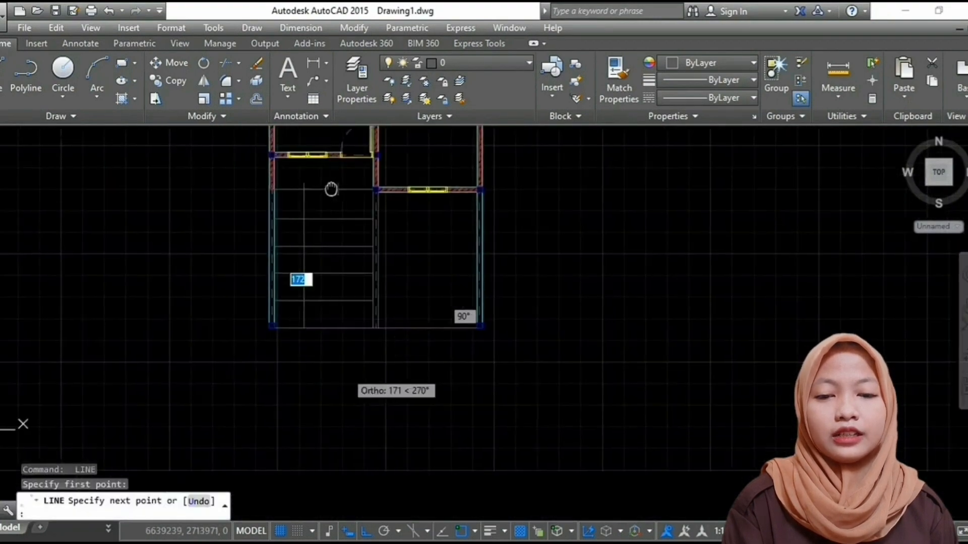
pyautogui.click(338, 328)
pyautogui.press('Escape')
# - Erase the two division point markers on the upper horizontal line of the left front area
pyautogui.scroll(2, 331, 146)
pyautogui.click(267, 183)
pyautogui.click(369, 221)
pyautogui.write('e')
pyautogui.press('Return')
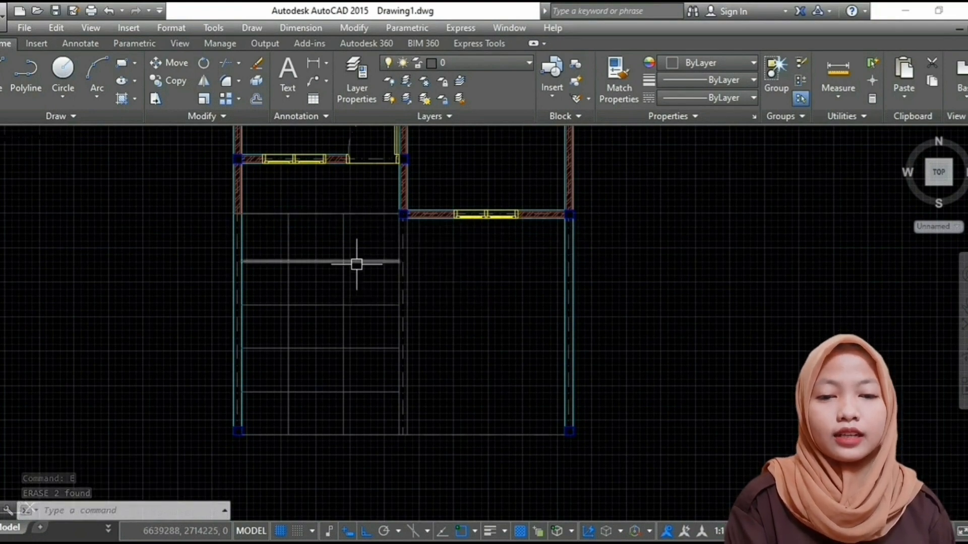
# - Offset both vertical grid lines in the left front area by 3 to either side
pyautogui.scroll(2, 341, 267)
pyautogui.write('o')
pyautogui.press('Return')
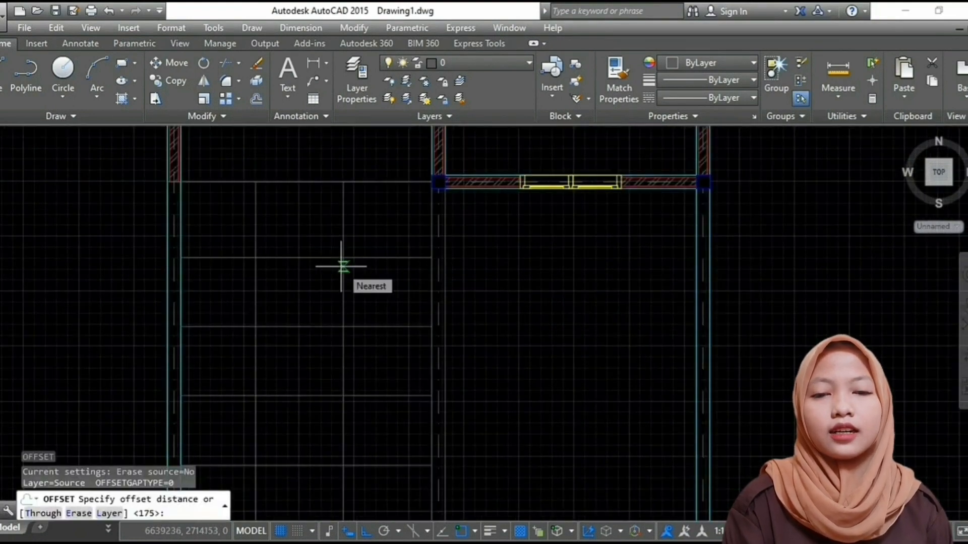
pyautogui.write('3')
pyautogui.press('Return')
pyautogui.click(343, 252)
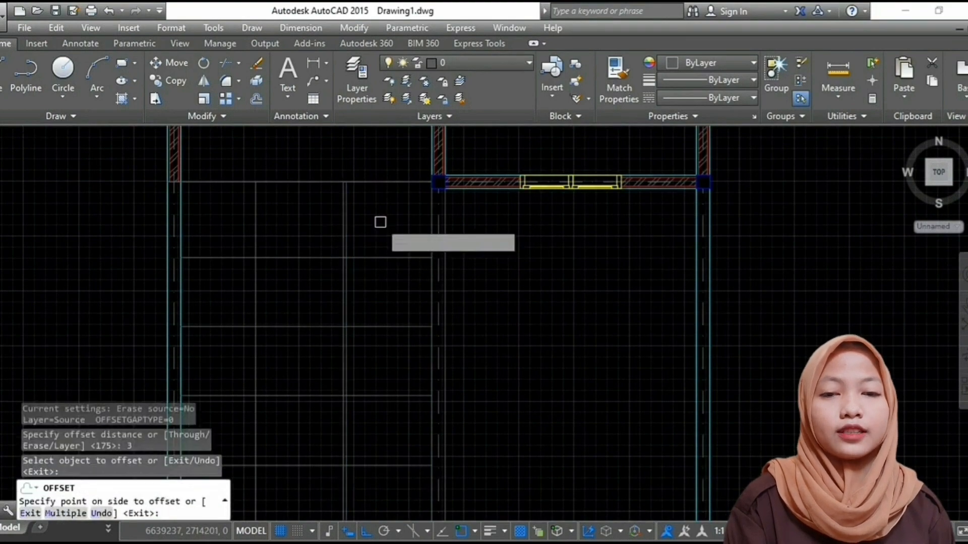
pyautogui.click(378, 216)
pyautogui.scroll(3, 339, 210)
pyautogui.scroll(-3, 349, 199)
pyautogui.scroll(5, 388, 225)
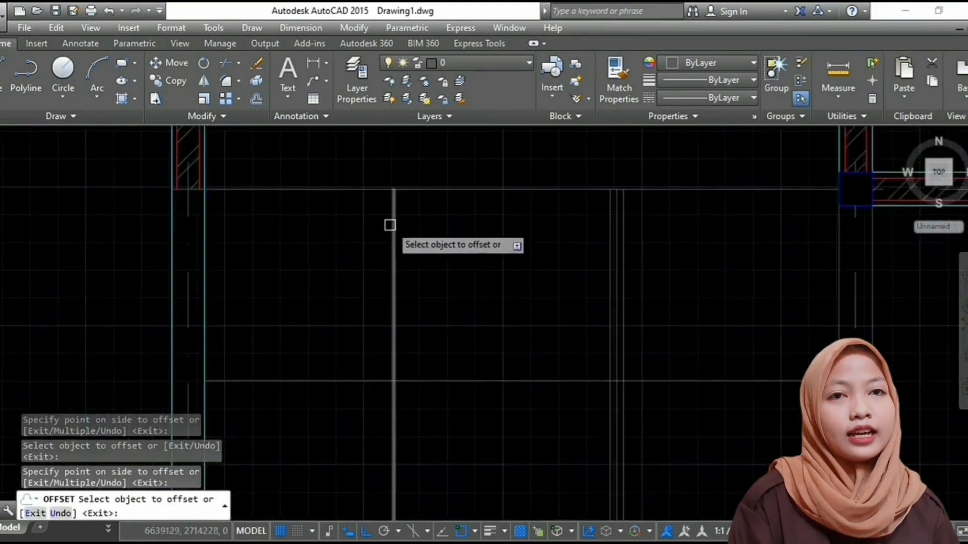
pyautogui.press('Escape')
pyautogui.scroll(-4, 406, 276)
pyautogui.moveTo(406, 277); pyautogui.dragTo(340, 173, button='middle')
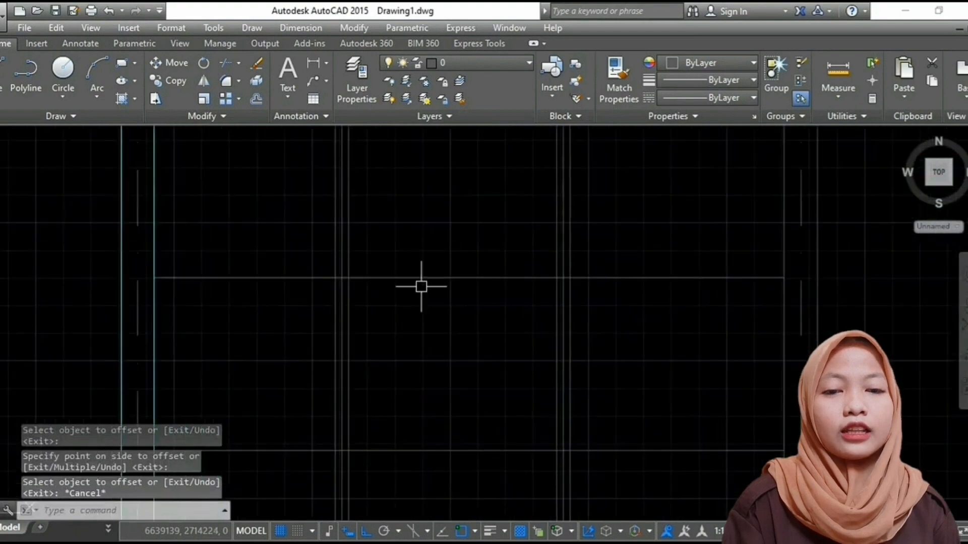
# - Offset the horizontal grid lines in the left front area above and below, using the same distance of 3
pyautogui.scroll(2, 423, 284)
pyautogui.press('Return')
pyautogui.press('Return')
pyautogui.click(415, 272)
pyautogui.click(421, 319)
pyautogui.scroll(-3, 388, 254)
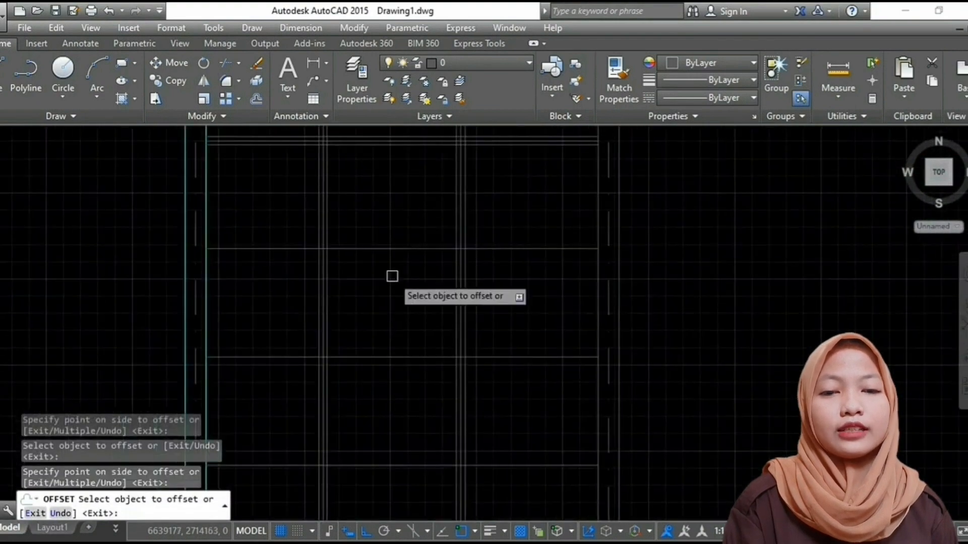
pyautogui.click(411, 357)
pyautogui.click(408, 346)
pyautogui.scroll(2, 356, 225)
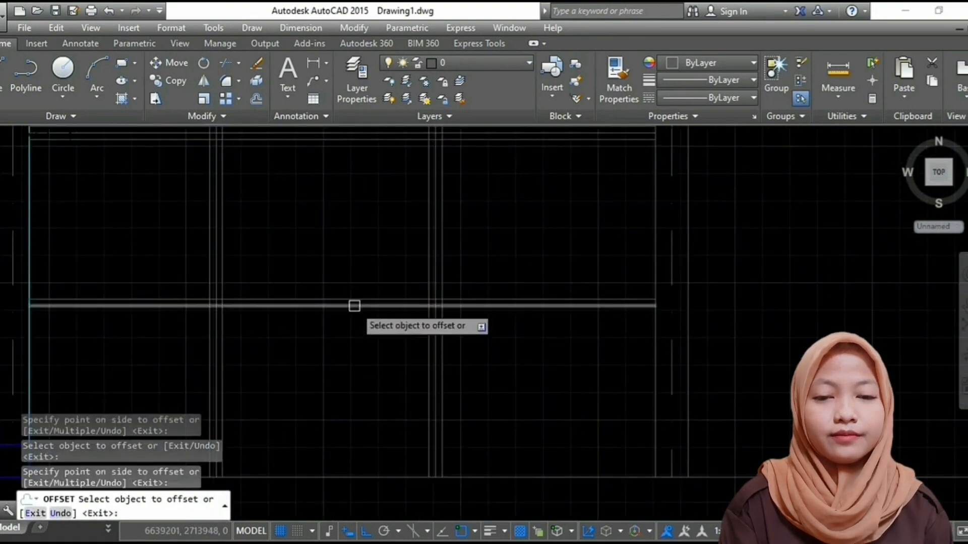
pyautogui.scroll(2, 354, 331)
# - Erase the original centre lines between the offset joint lines of the left front paving grid, both vertical and horizontal
pyautogui.scroll(2, 483, 303)
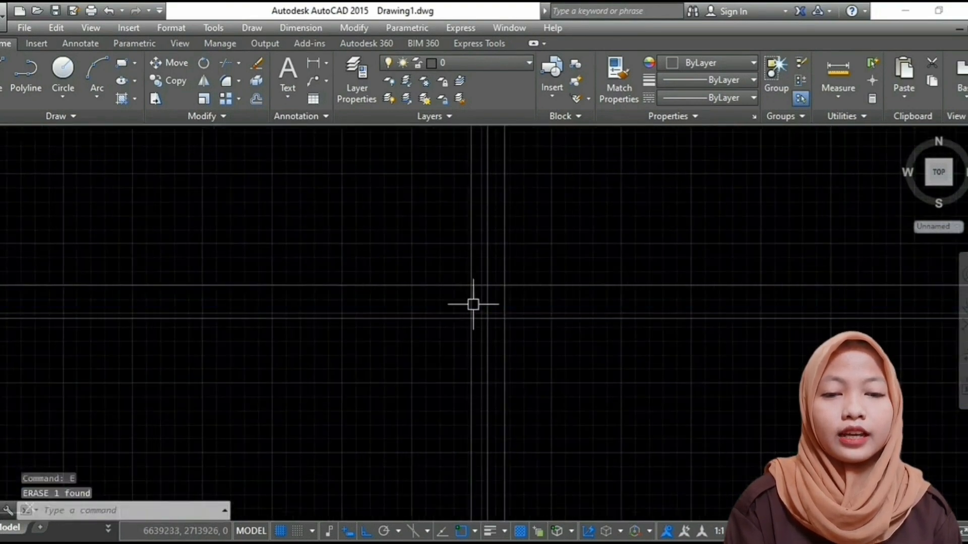
pyautogui.scroll(-2, 435, 294)
pyautogui.moveTo(435, 293); pyautogui.dragTo(532, 322, button='middle')
pyautogui.scroll(2, 339, 307)
pyautogui.click(333, 302)
pyautogui.scroll(-2, 333, 301)
pyautogui.moveTo(330, 272); pyautogui.dragTo(341, 359, button='middle')
pyautogui.scroll(2, 363, 242)
pyautogui.scroll(-3, 364, 242)
pyautogui.scroll(2, 416, 296)
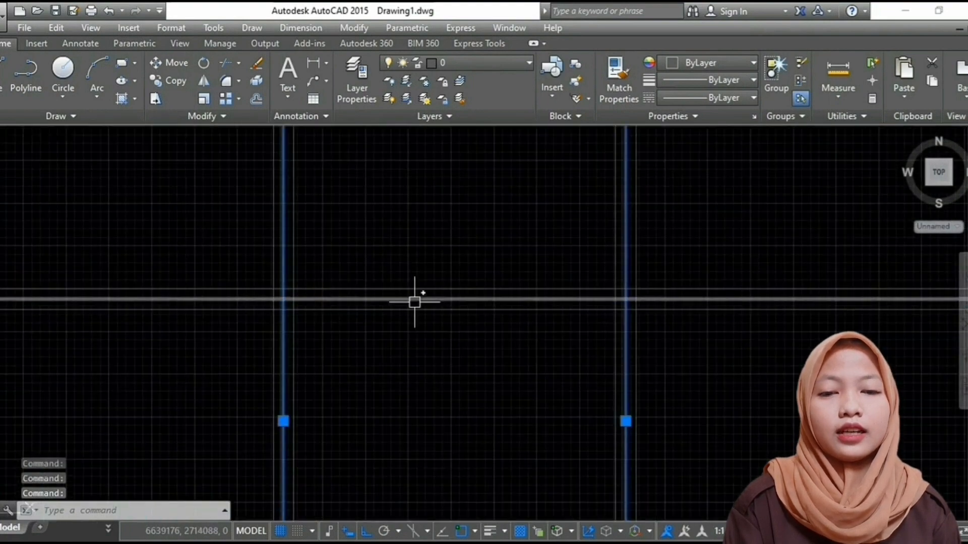
pyautogui.scroll(-3, 415, 300)
pyautogui.scroll(3, 422, 253)
pyautogui.write('e')
pyautogui.press('Return')
pyautogui.scroll(-3, 422, 302)
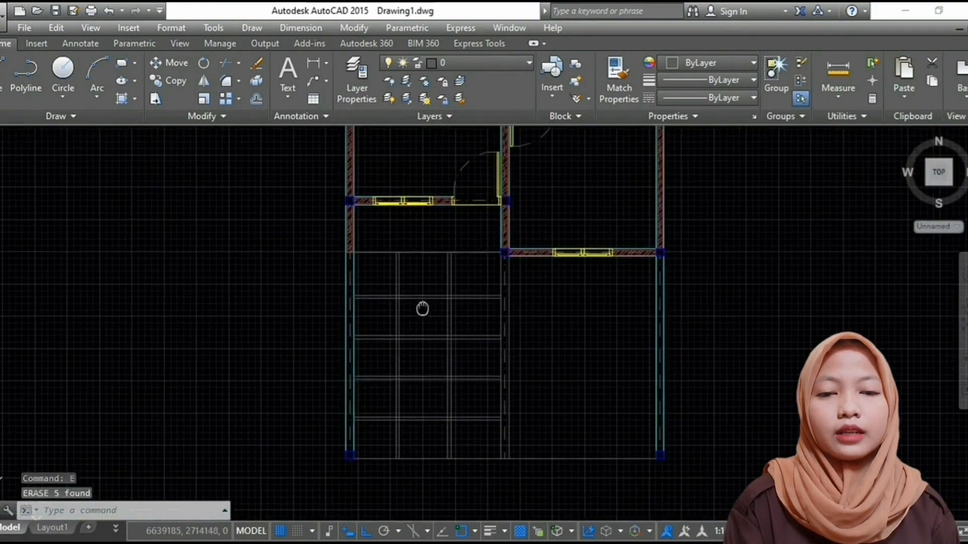
pyautogui.scroll(-3, 437, 318)
pyautogui.scroll(4, 346, 380)
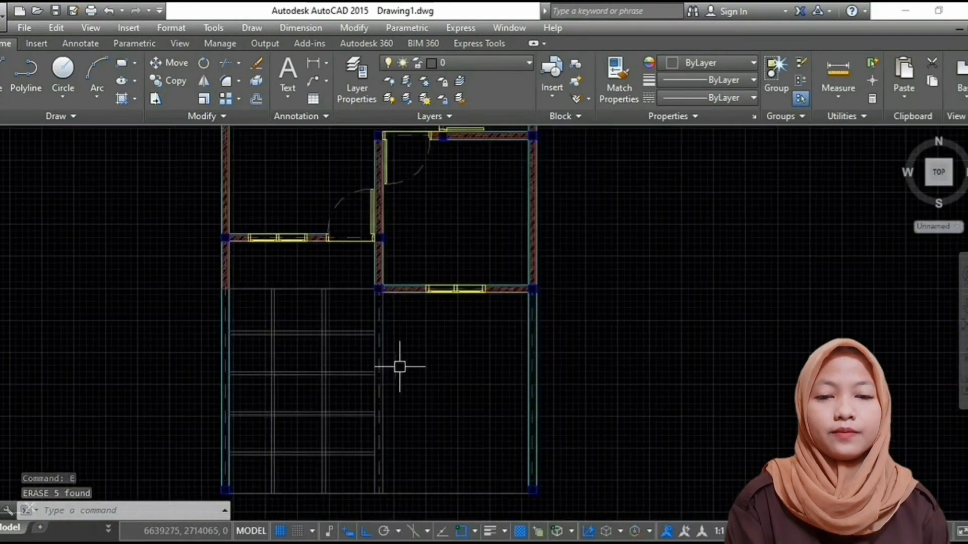
pyautogui.scroll(-4, 455, 399)
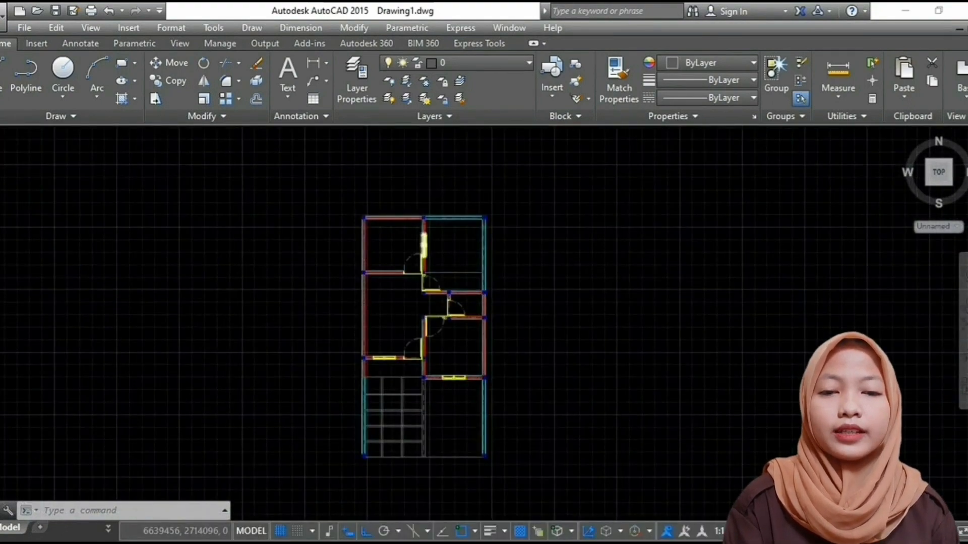
# - Make the "text" layer current
pyautogui.scroll(5, 424, 241)
pyautogui.write('t')
pyautogui.press('Escape')
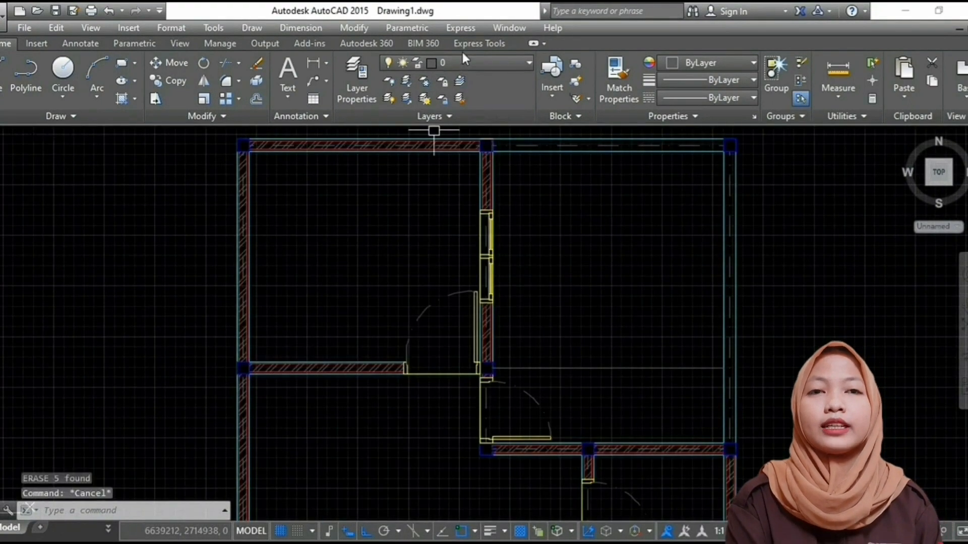
pyautogui.click(464, 63)
pyautogui.click(461, 207)
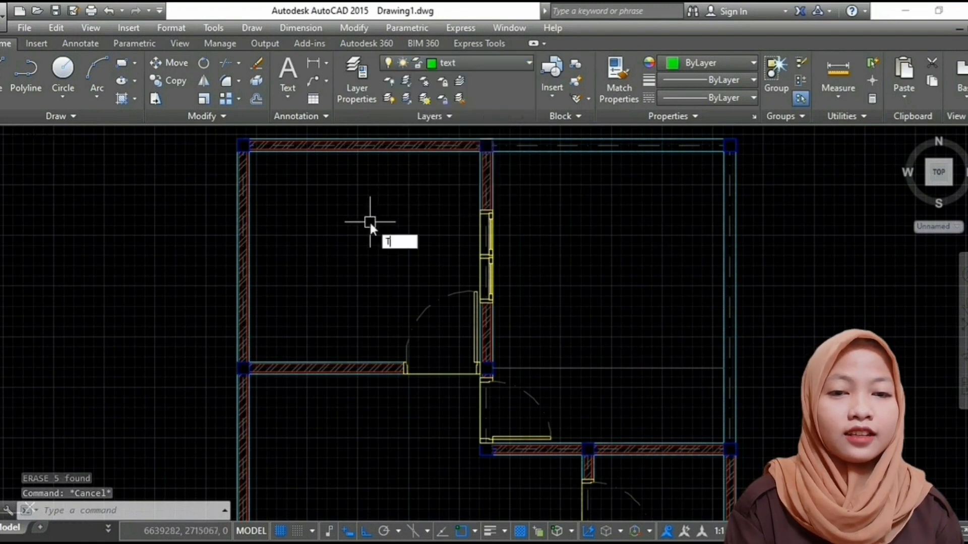
# - Add a multiline text label reading "R.TIDUR" with "±0.00" on a second line in the upper left bedroom
pyautogui.write('t')
pyautogui.press('Return')
pyautogui.click(340, 205)
pyautogui.click(394, 271)
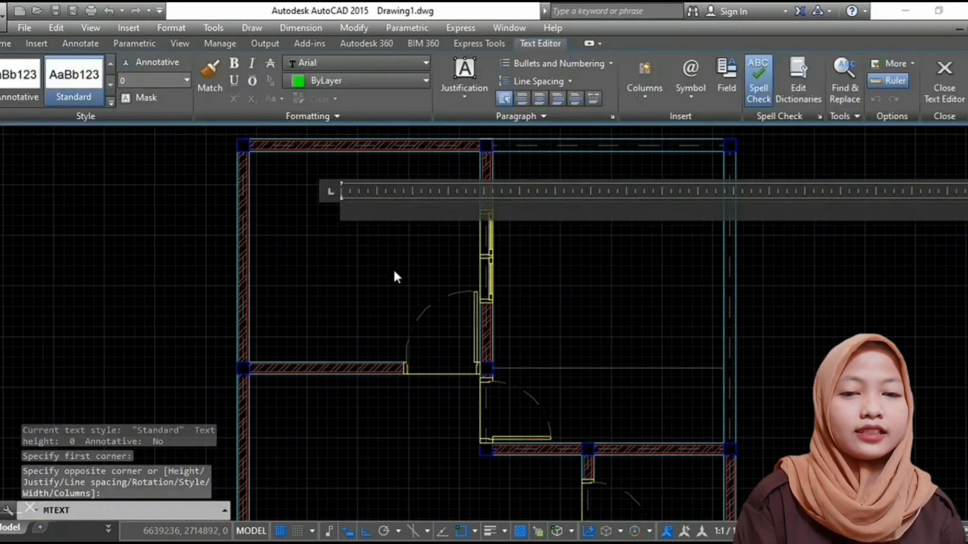
pyautogui.write('R.TI')
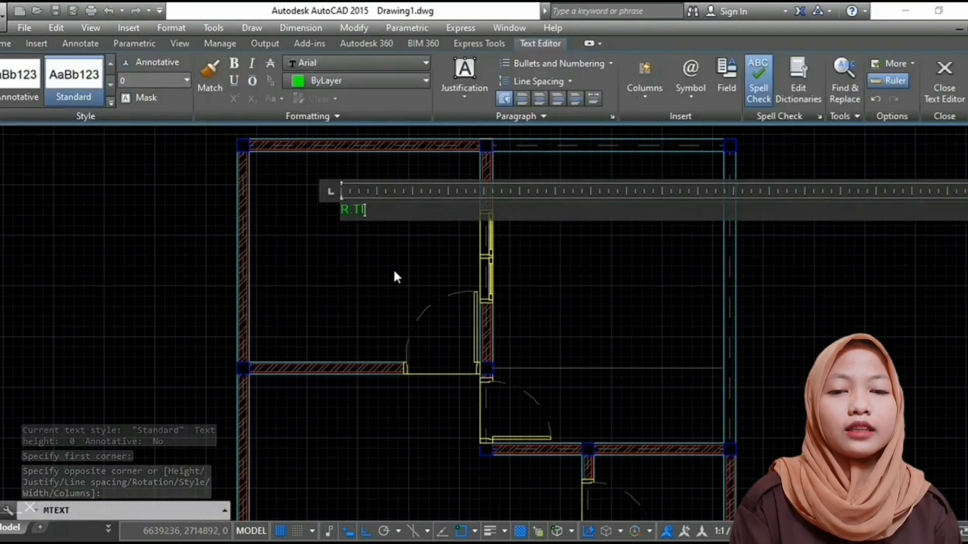
pyautogui.write('DUR')
pyautogui.press('Return')
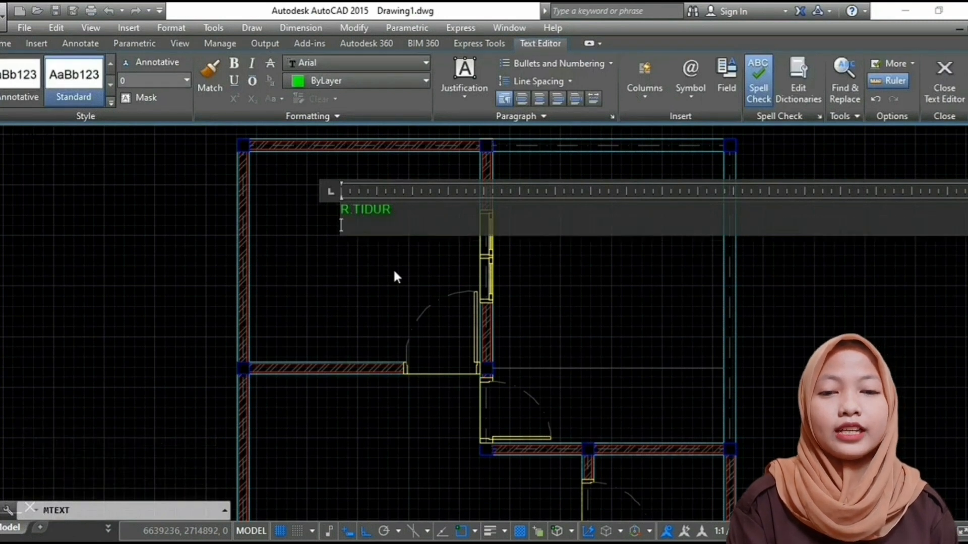
pyautogui.write('%%p0')
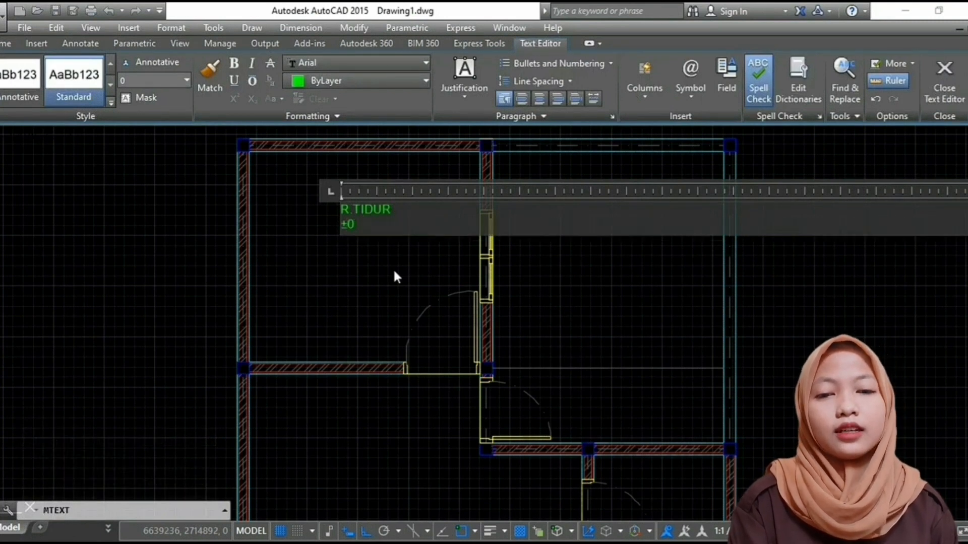
pyautogui.write('.00')
# - Set the text height of the whole bedroom label to 15, centre its lines and finish editing
pyautogui.hotkey('ctrl', 'a')
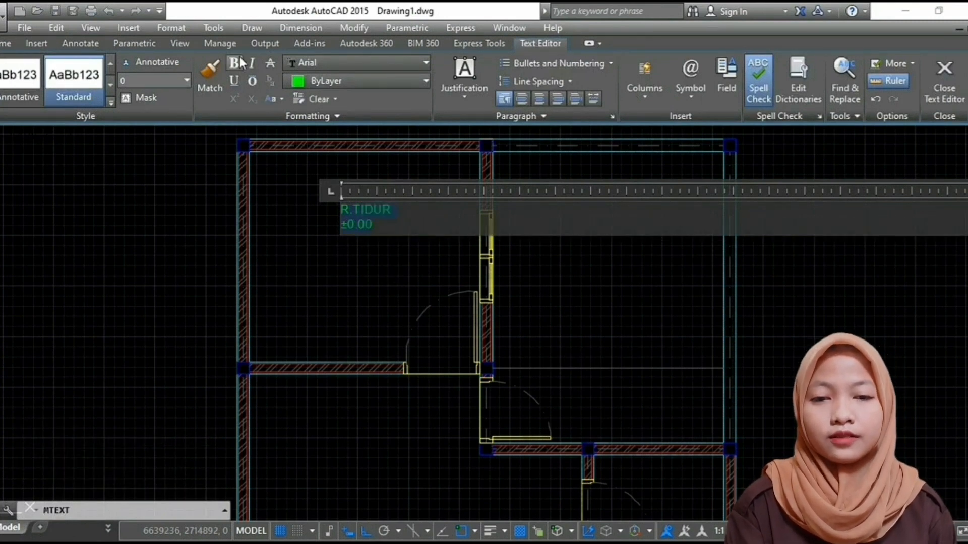
pyautogui.click(139, 79)
pyautogui.press('Return')
pyautogui.click(147, 252)
# - Move the R.TIDUR label to the middle of the upper left bedroom
pyautogui.write('m')
pyautogui.press('Return')
pyautogui.click(380, 215)
pyautogui.press('Return')
pyautogui.click(373, 217)
pyautogui.click(368, 244)
# - Copy the R.TIDUR label into the large room below, the front terrace and the lower right bedroom
pyautogui.scroll(5, 355, 262)
pyautogui.write('co')
pyautogui.press('Return')
pyautogui.click(380, 205)
pyautogui.press('Return')
pyautogui.click(372, 217)
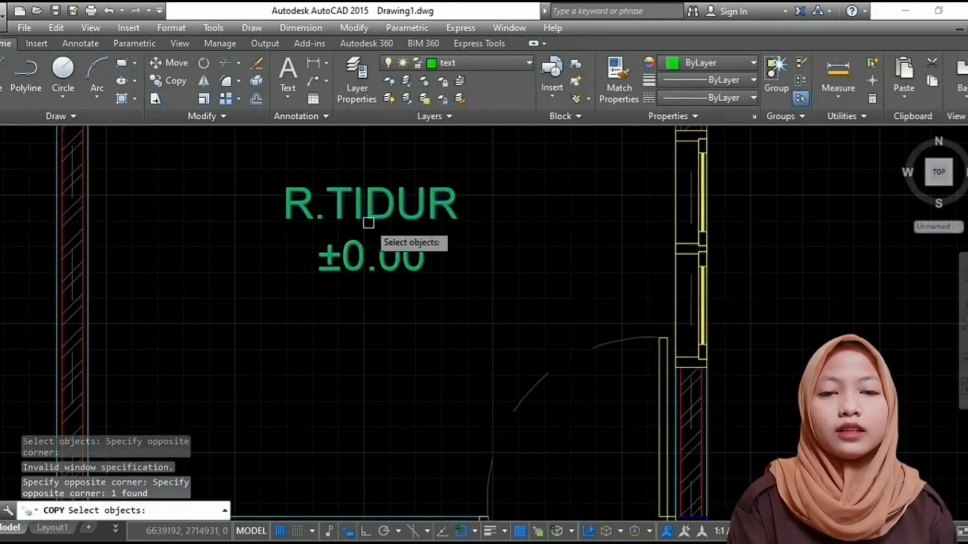
pyautogui.press('Return')
pyautogui.click(370, 221)
pyautogui.scroll(-4, 376, 270)
pyautogui.scroll(-4, 355, 172)
pyautogui.click(361, 302)
pyautogui.click(361, 397)
pyautogui.click(457, 361)
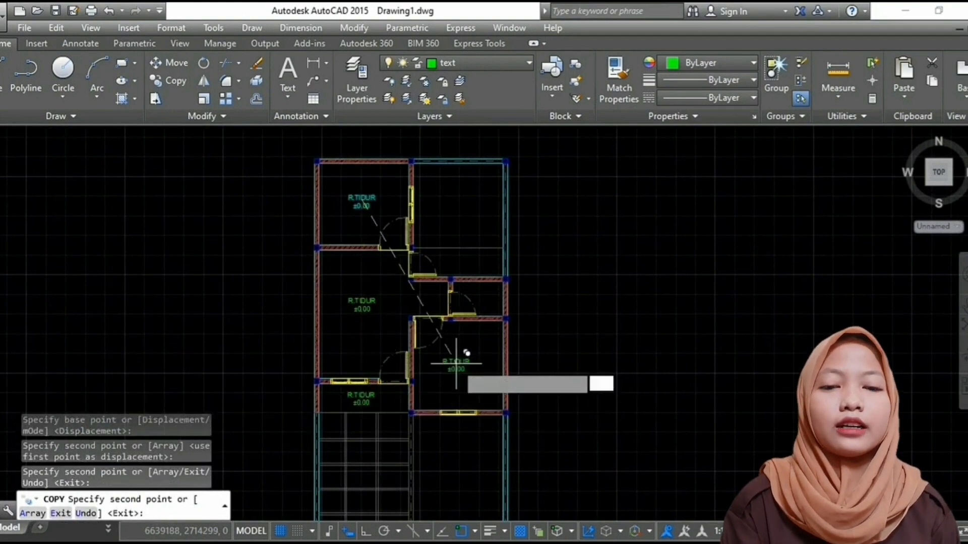
# - Place further copies of the label in the small bathroom, the kitchen strip, the rear right yard and both front areas
pyautogui.scroll(4, 468, 302)
pyautogui.scroll(-3, 499, 280)
pyautogui.scroll(1, 443, 287)
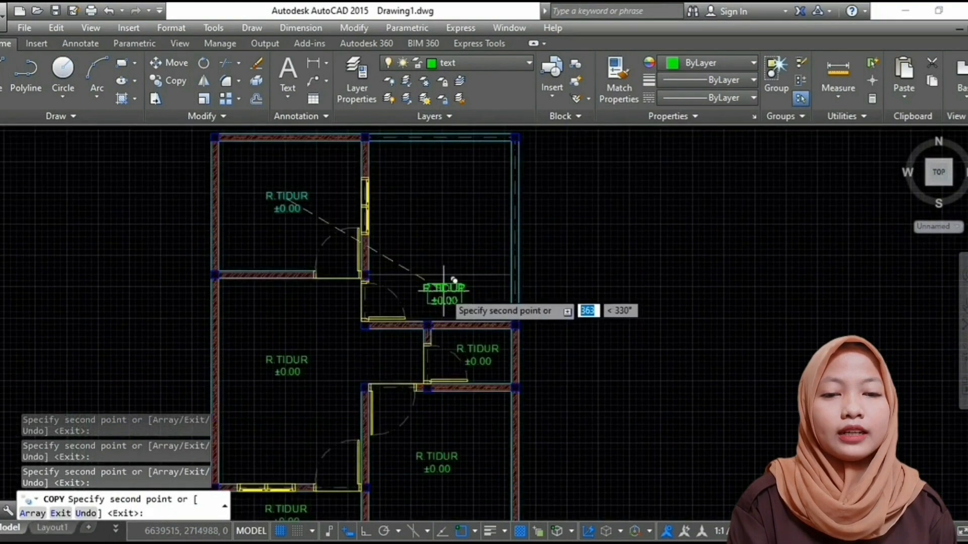
pyautogui.scroll(-4, 456, 195)
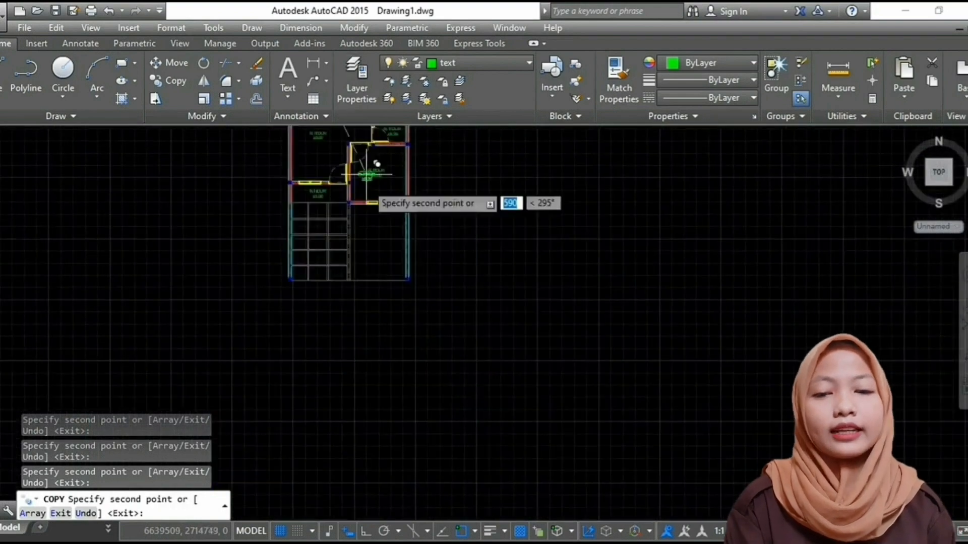
pyautogui.scroll(2, 373, 237)
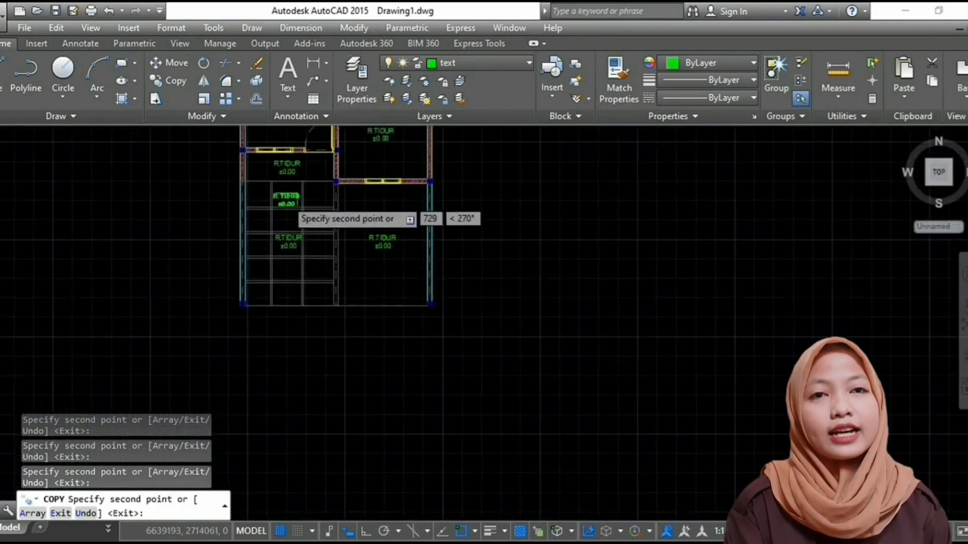
pyautogui.press('Escape')
# - Replace the label text in the rear right yard with "TAMAN"
pyautogui.scroll(-4, 297, 236)
pyautogui.scroll(3, 367, 243)
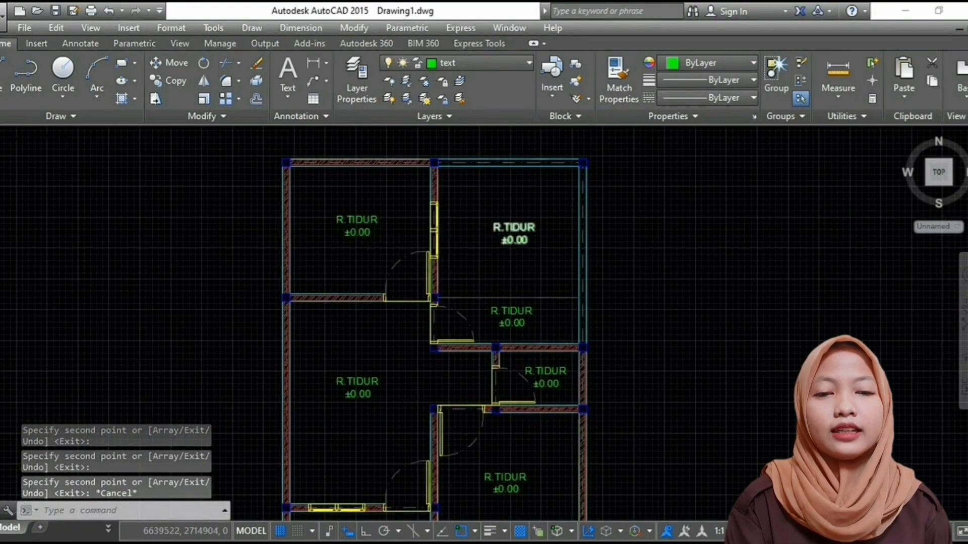
pyautogui.scroll(4, 522, 234)
pyautogui.doubleClick(521, 230)
pyautogui.press('Escape')
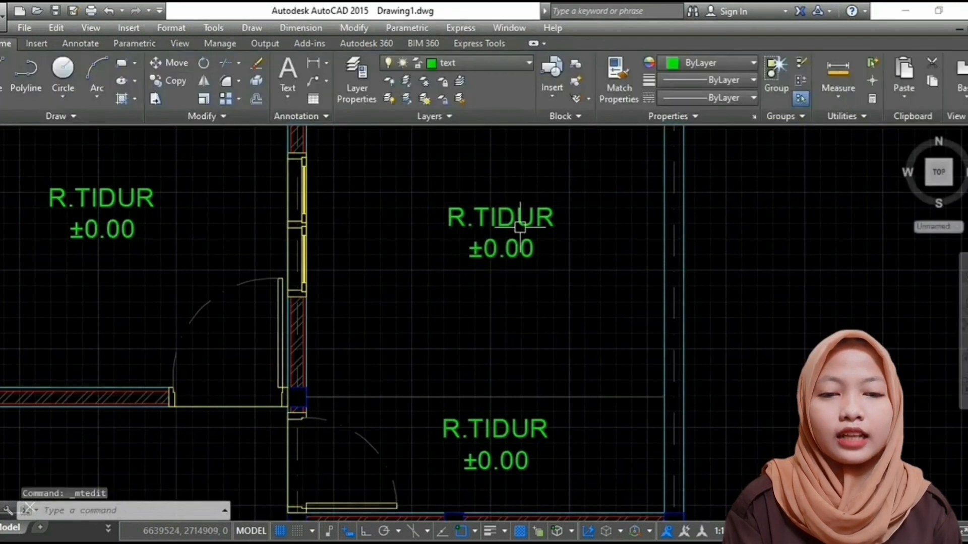
pyautogui.write('TE')
pyautogui.press('Return')
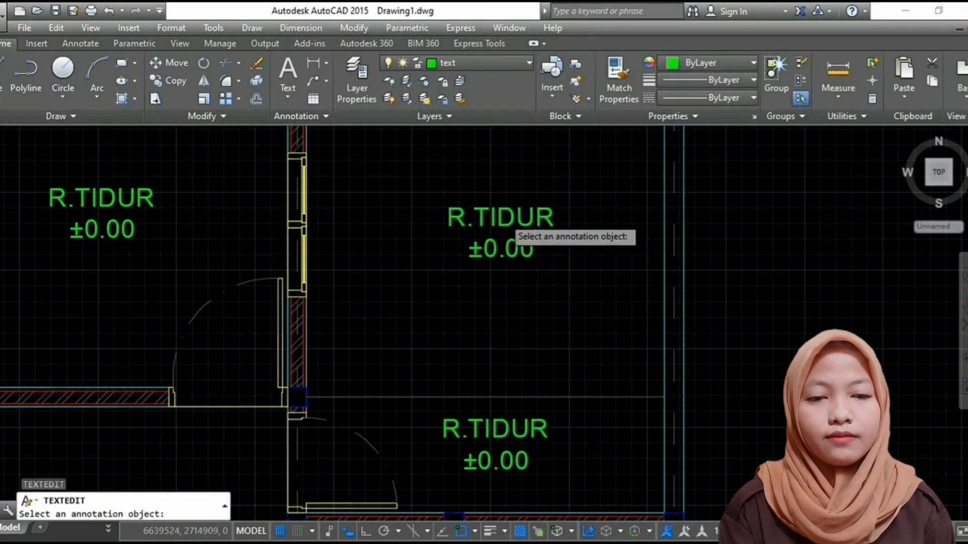
pyautogui.click(505, 219)
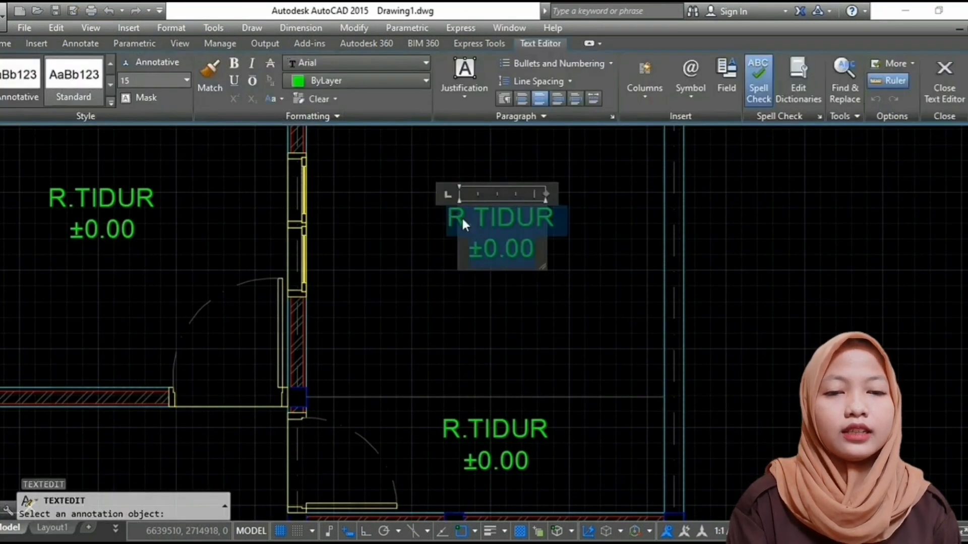
pyautogui.write('TAMAN')
pyautogui.click(499, 262)
# - Replace the label in the strip below the rear yard with "DAPUR" and the level "-0.05"
pyautogui.scroll(-2, 498, 265)
pyautogui.moveTo(497, 267); pyautogui.dragTo(500, 146, button='middle')
pyautogui.scroll(2, 506, 209)
pyautogui.press('Return')
pyautogui.click(499, 192)
pyautogui.write('DA')
pyautogui.press('BackSpace')
pyautogui.press('BackSpace')
pyautogui.hotkey('ctrl', 'a')
pyautogui.write('DAPUR')
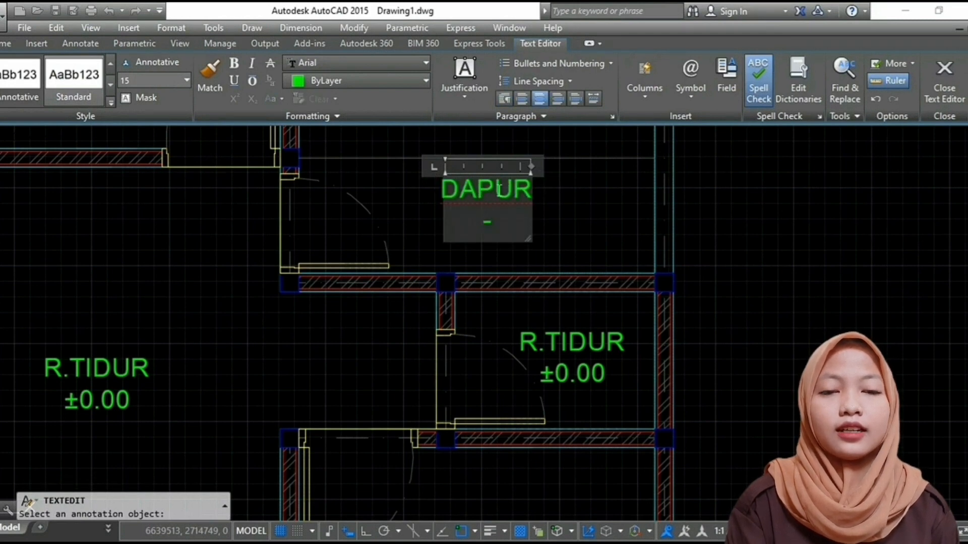
pyautogui.click(473, 290)
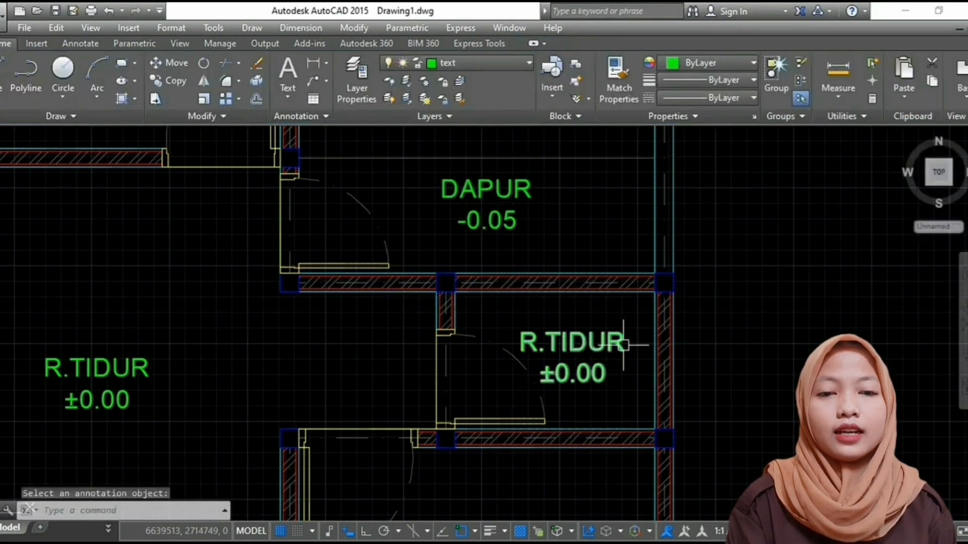
# - Replace the label in the small bathroom with "WC" and the level "-0.05"
pyautogui.click(584, 347)
pyautogui.hotkey('ctrl', 'a')
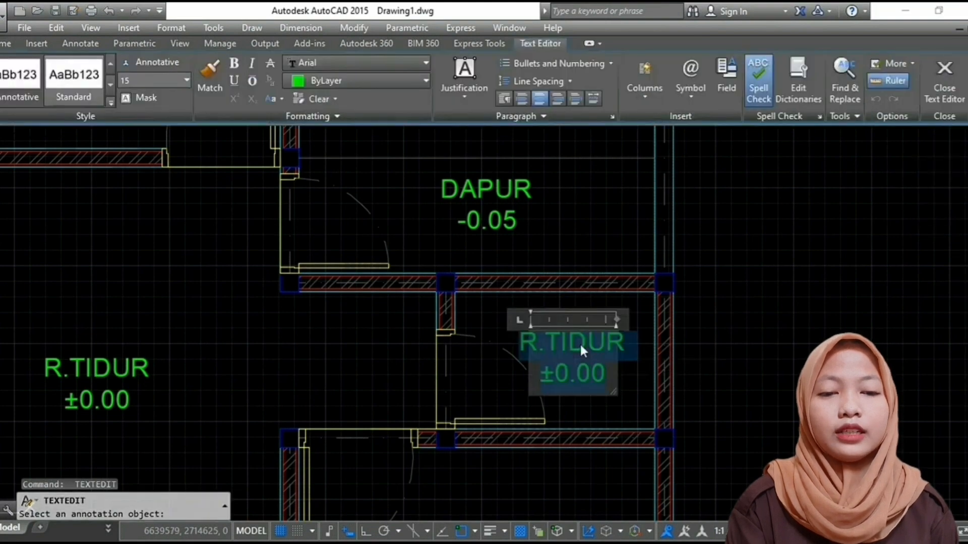
pyautogui.write('WC')
pyautogui.press('Return')
pyautogui.write('-0.05')
pyautogui.click(369, 368)
# - Change the label name in the large left room to "R.KELUARGA", keeping its level line
pyautogui.scroll(-5, 374, 361)
pyautogui.scroll(6, 484, 339)
pyautogui.doubleClick(486, 338)
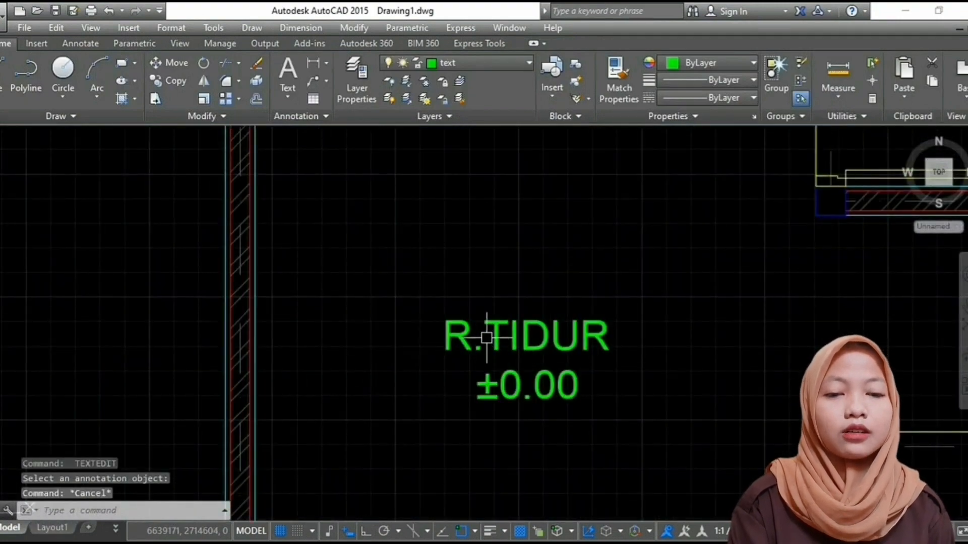
pyautogui.moveTo(496, 352); pyautogui.dragTo(655, 350)
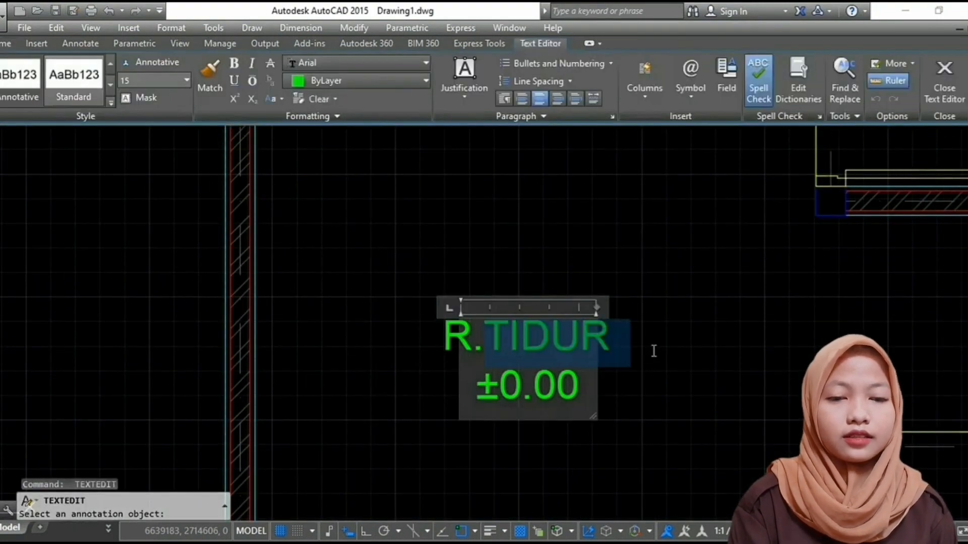
pyautogui.write('KELUARGA')
pyautogui.press('Return')
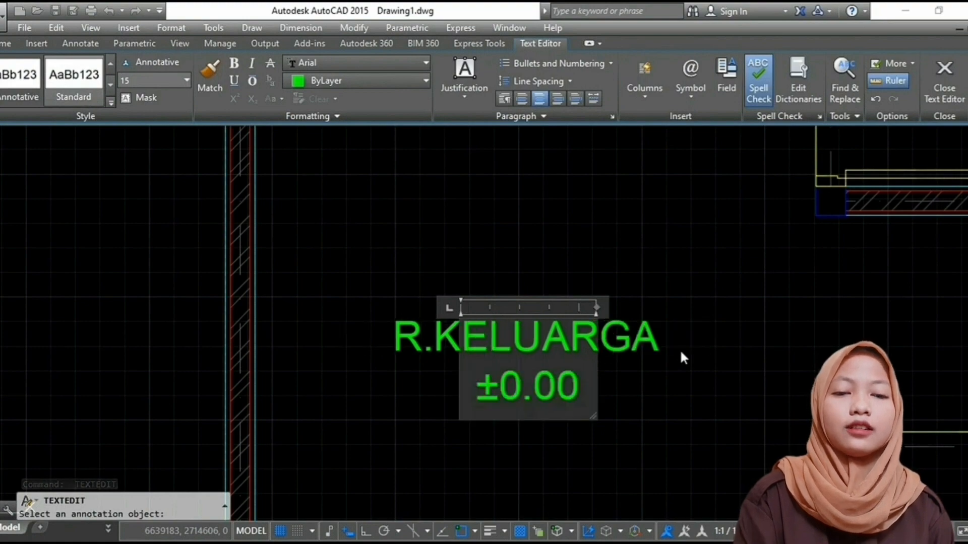
pyautogui.click(673, 378)
pyautogui.scroll(-4, 680, 375)
pyautogui.scroll(2, 711, 381)
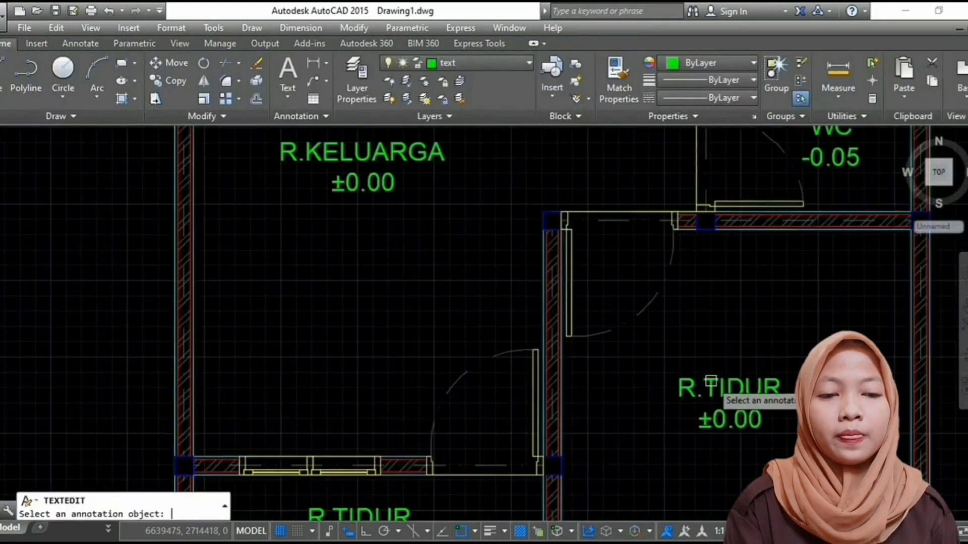
pyautogui.click(724, 403)
pyautogui.click(543, 388)
# - Replace the whole label in the right front area with "TAMAN"
pyautogui.scroll(-6, 469, 341)
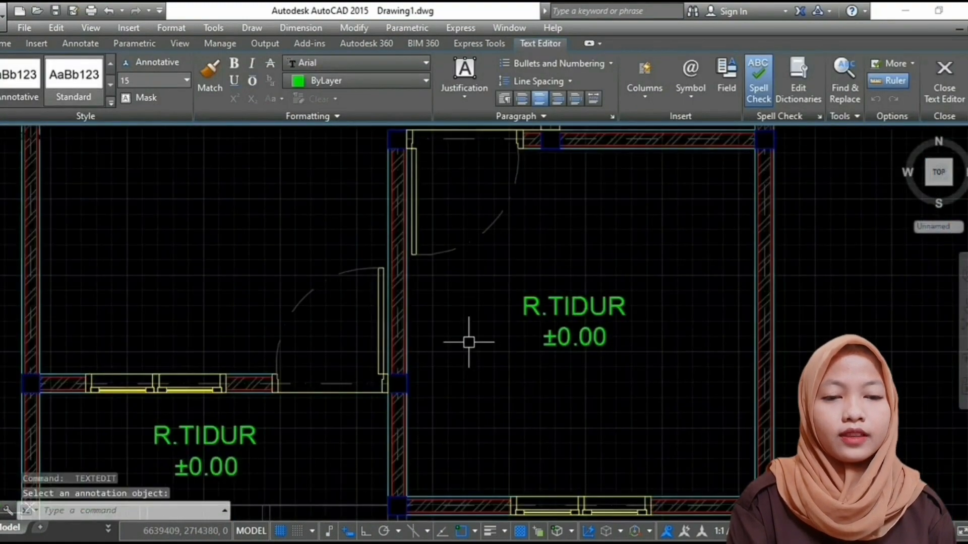
pyautogui.scroll(4, 483, 386)
pyautogui.doubleClick(437, 328)
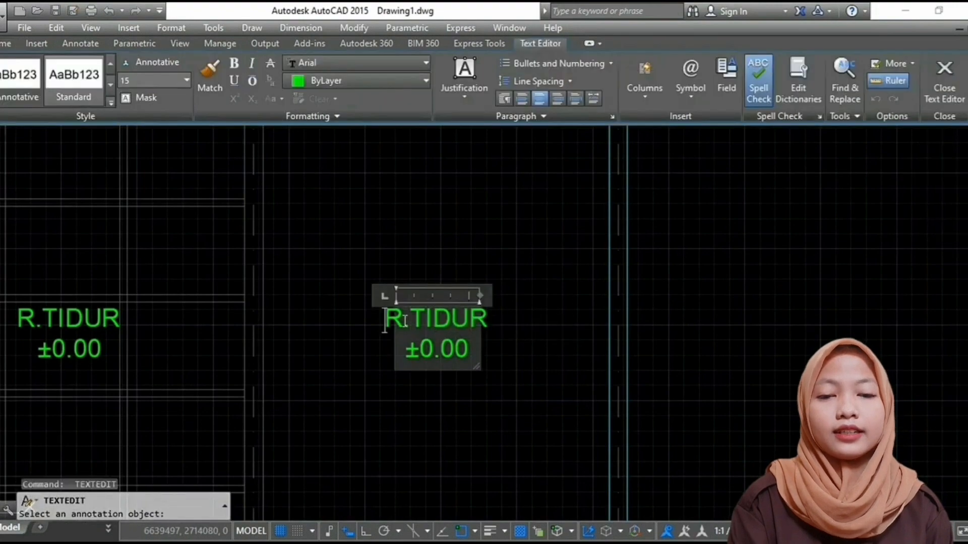
pyautogui.write('TAM')
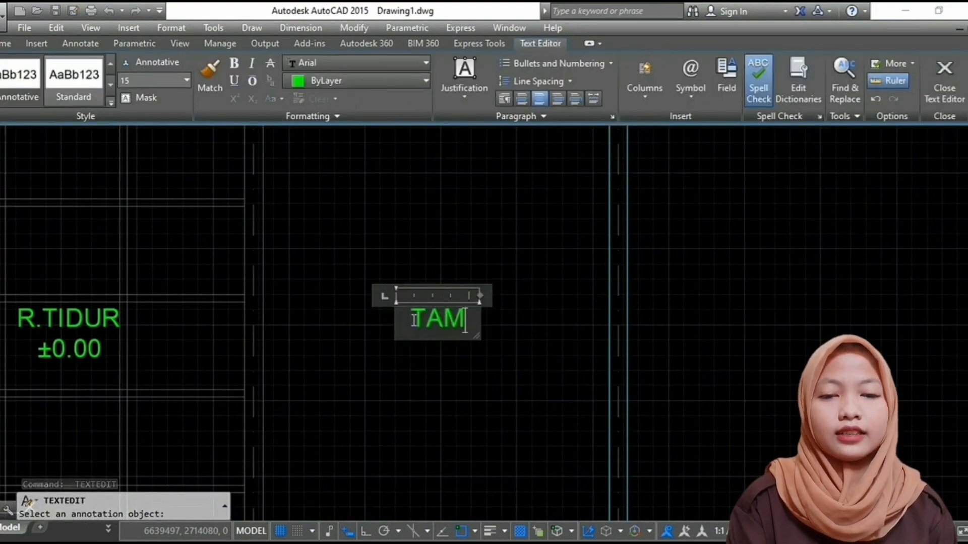
pyautogui.click(432, 276)
# - Replace the label in the paved left front area with "CARPORT" and the level "-0.10"
pyautogui.scroll(-6, 432, 302)
pyautogui.scroll(8, 348, 308)
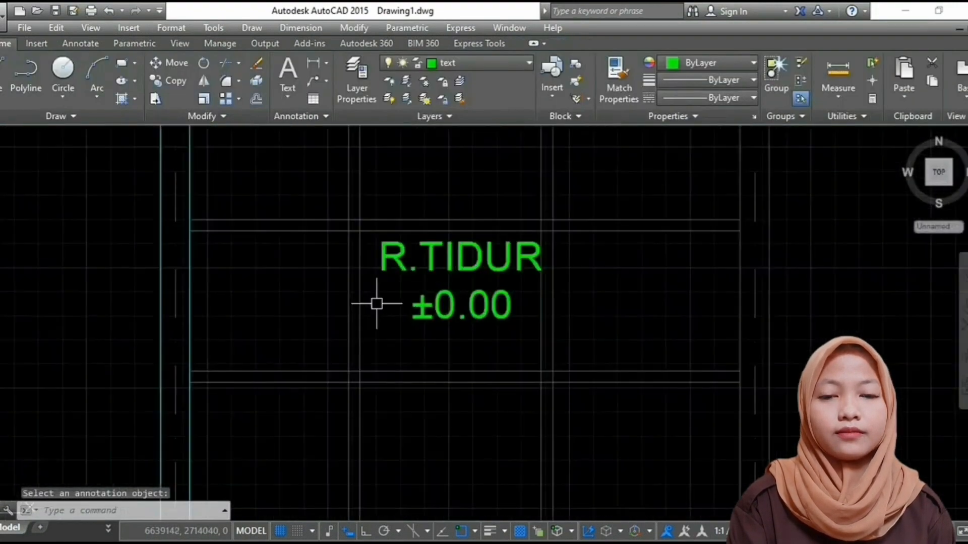
pyautogui.doubleClick(434, 261)
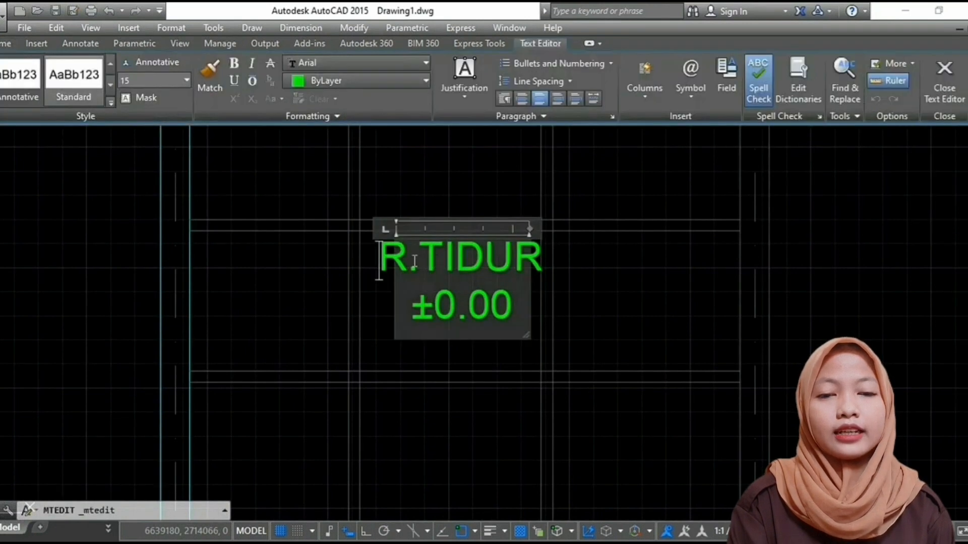
pyautogui.hotkey('ctrl', 'a')
pyautogui.write('CARPORT')
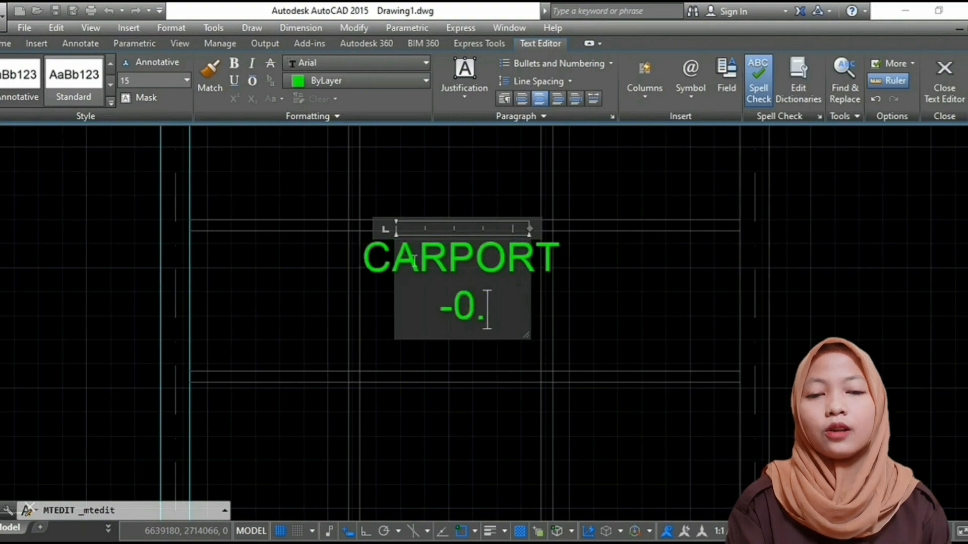
pyautogui.click(539, 345)
pyautogui.scroll(-6, 504, 328)
pyautogui.scroll(10, 460, 293)
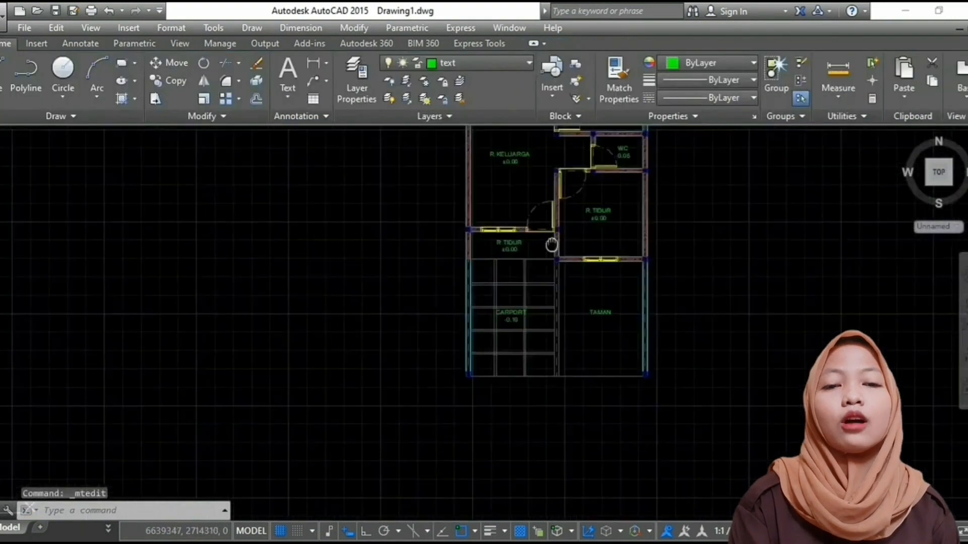
# - Replace the label in the strip between R.KELUARGA and CARPORT with "TERAS" and the level "-0.05"
pyautogui.write('D')
pyautogui.press('Escape')
pyautogui.write('TEXTEDIT')
pyautogui.press('Return')
pyautogui.click(447, 309)
pyautogui.hotkey('ctrl', 'a')
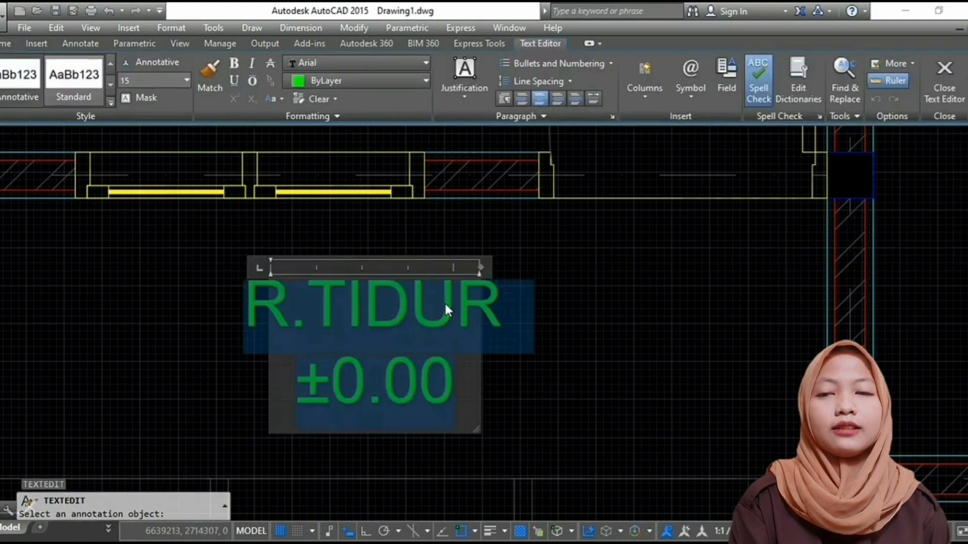
pyautogui.write('TERAS')
pyautogui.press('Return')
pyautogui.write('-0.05')
pyautogui.click(520, 322)
pyautogui.press('Escape')
# - Add a vertical linear dimension beside the front TAMAN, from the front corner column to the column at the bedroom's front wall
pyautogui.scroll(-8, 443, 318)
pyautogui.moveTo(419, 348); pyautogui.dragTo(360, 389, button='middle')
pyautogui.scroll(-4, 424, 292)
pyautogui.moveTo(424, 291); pyautogui.dragTo(423, 313, button='middle')
pyautogui.scroll(5, 423, 315)
pyautogui.scroll(-3, 453, 252)
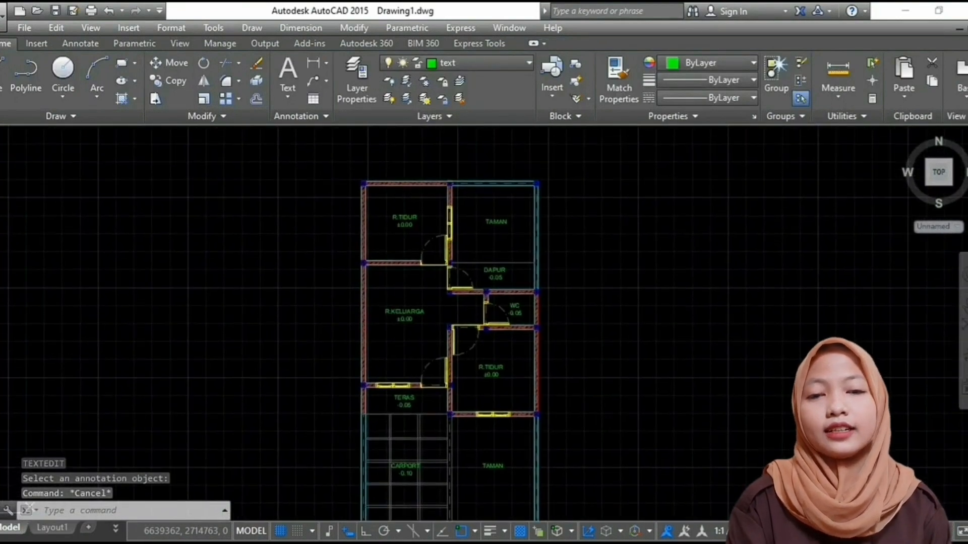
pyautogui.moveTo(452, 268); pyautogui.dragTo(480, 260, button='middle')
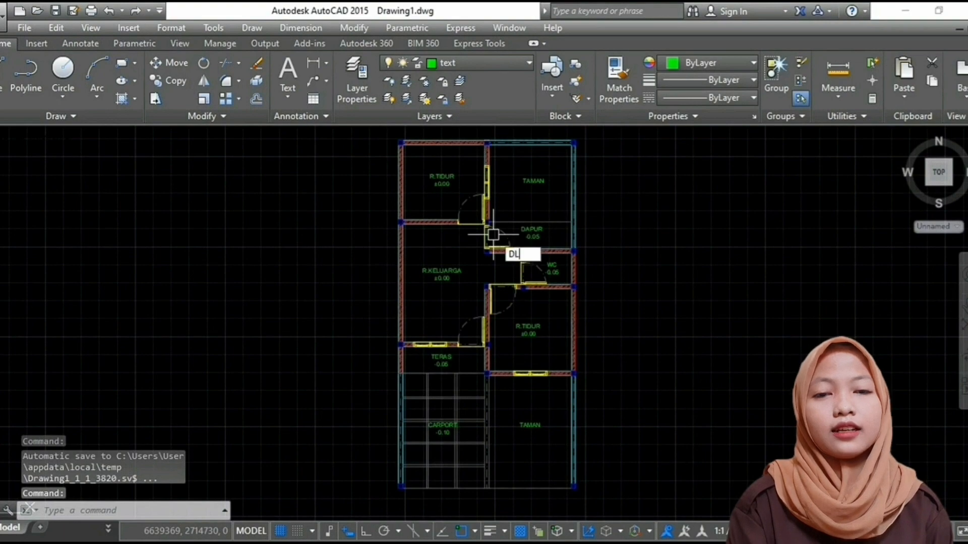
pyautogui.press('Return')
pyautogui.scroll(6, 573, 485)
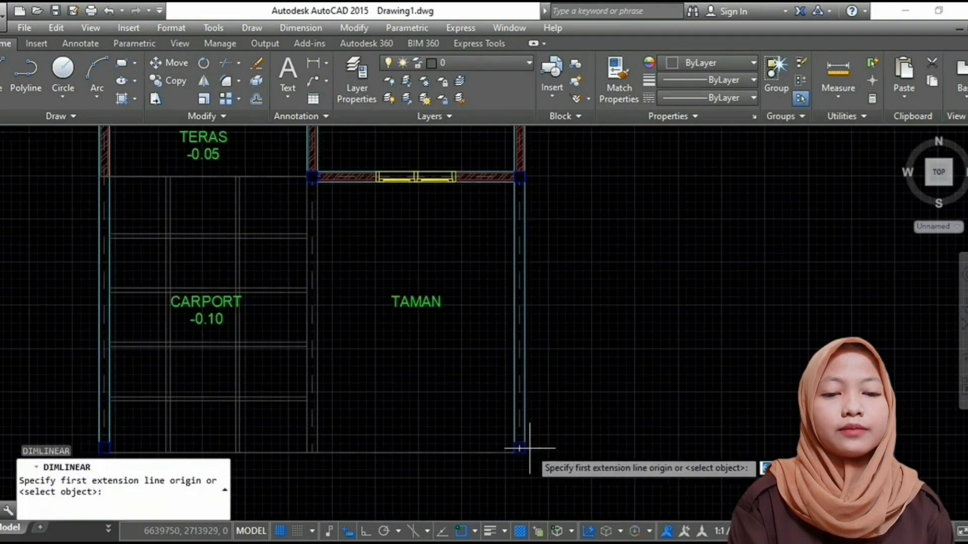
pyautogui.scroll(4, 530, 447)
pyautogui.click(506, 451)
pyautogui.scroll(-3, 497, 451)
pyautogui.moveTo(486, 450); pyautogui.dragTo(474, 296, button='middle')
pyautogui.scroll(-1, 482, 166)
pyautogui.moveTo(481, 166); pyautogui.dragTo(457, 403, button='middle')
pyautogui.scroll(2, 475, 212)
pyautogui.click(430, 247)
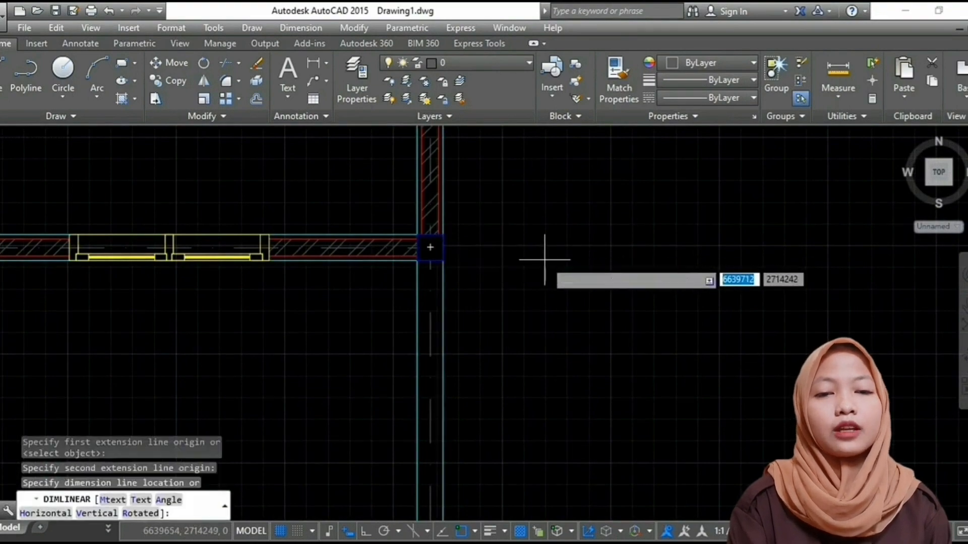
pyautogui.click(554, 259)
# - Continue the vertical dimension chain along the east side past the front bedroom, the WC and the rear garden to the back corner column
pyautogui.scroll(-5, 596, 253)
pyautogui.scroll(3, 598, 234)
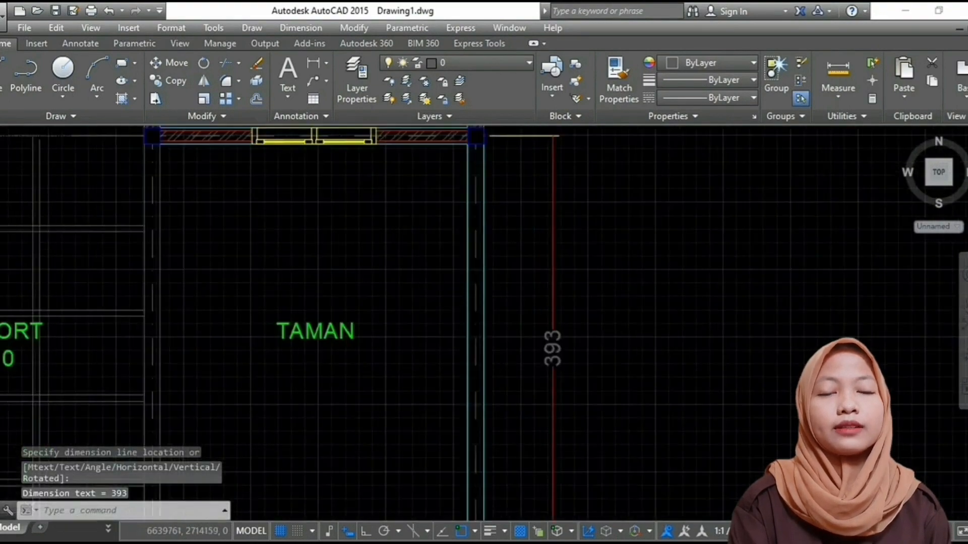
pyautogui.scroll(-3, 597, 237)
pyautogui.write('dco')
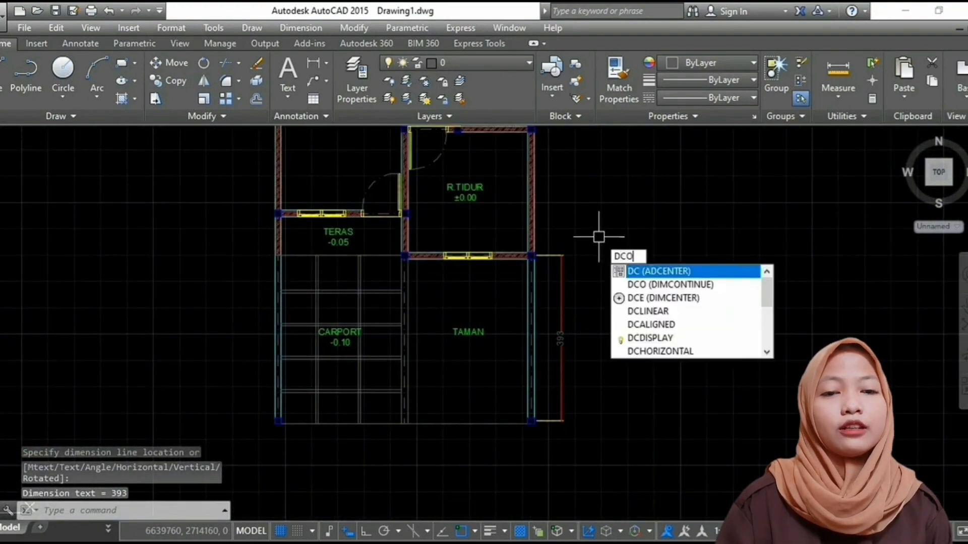
pyautogui.press('Return')
pyautogui.scroll(-4, 572, 169)
pyautogui.scroll(5, 557, 346)
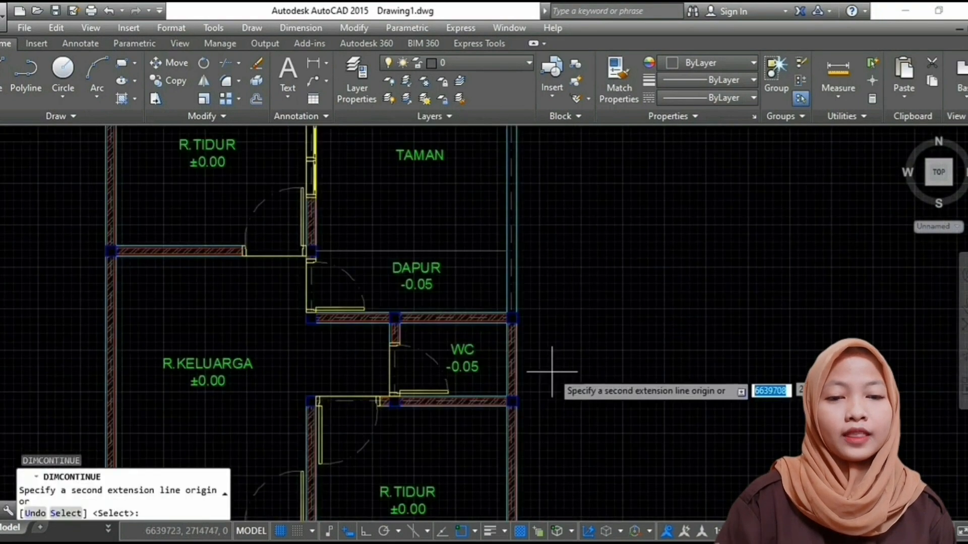
pyautogui.click(510, 402)
pyautogui.click(516, 318)
pyautogui.scroll(-4, 518, 307)
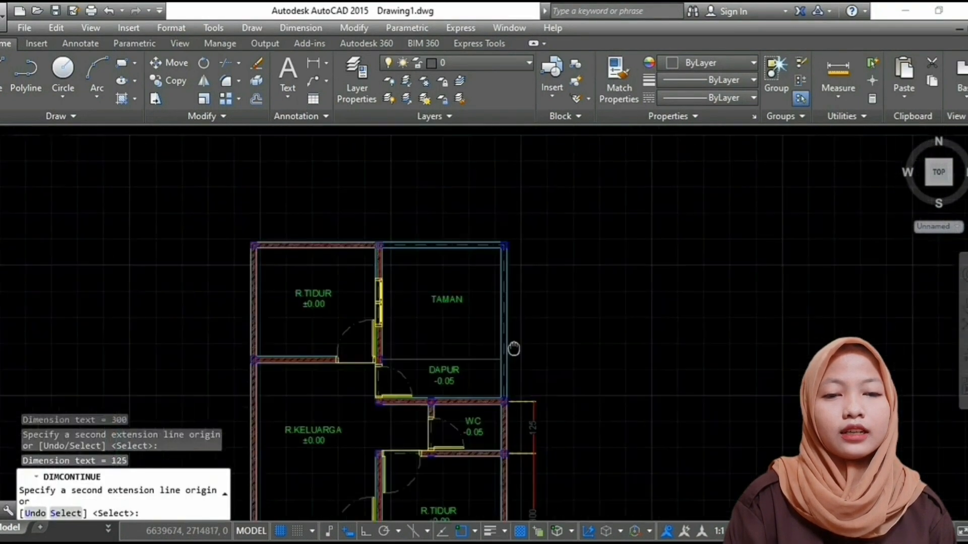
pyautogui.scroll(4, 521, 296)
pyautogui.click(495, 252)
pyautogui.press('Return')
pyautogui.press('Escape')
pyautogui.scroll(-5, 497, 282)
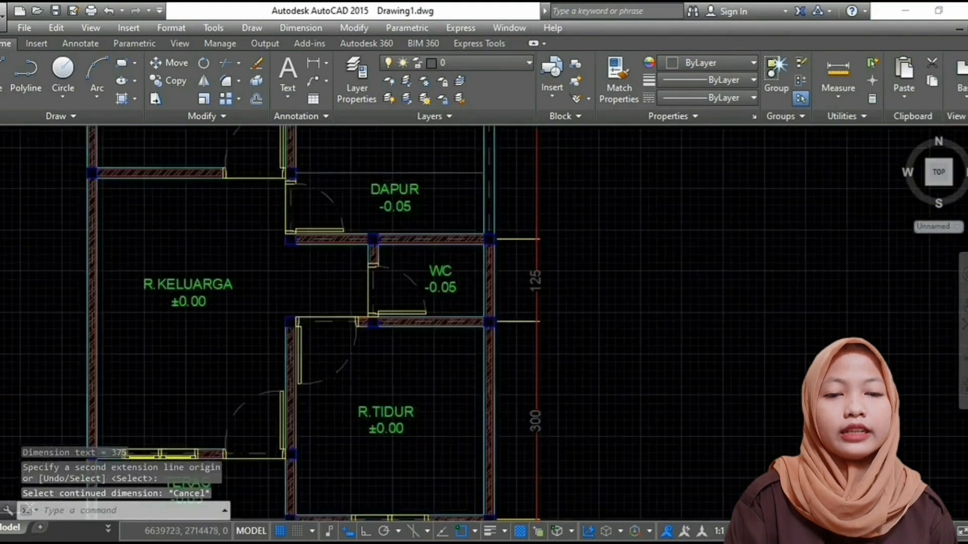
# - Modify the ISO-100 dimension style so its text is yellow and placed vertically Above the dimension line
pyautogui.scroll(5, 504, 327)
pyautogui.scroll(-1, 505, 337)
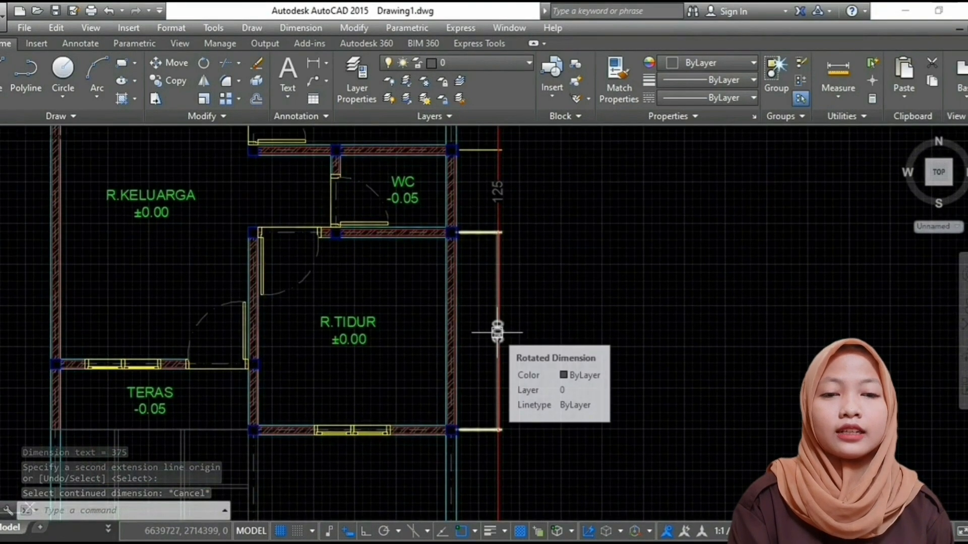
pyautogui.write('d')
pyautogui.press('Return')
pyautogui.click(632, 247)
pyautogui.click(402, 114)
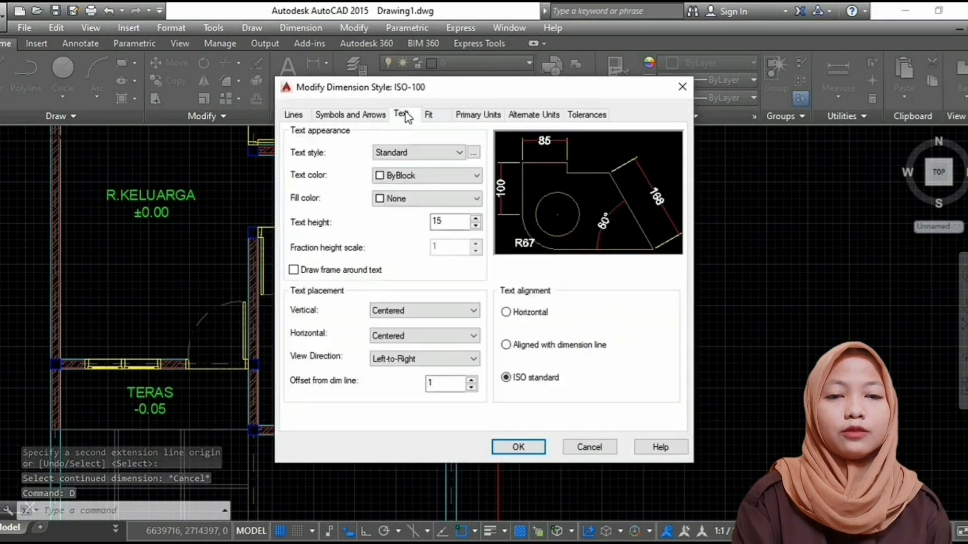
pyautogui.click(431, 177)
pyautogui.click(397, 226)
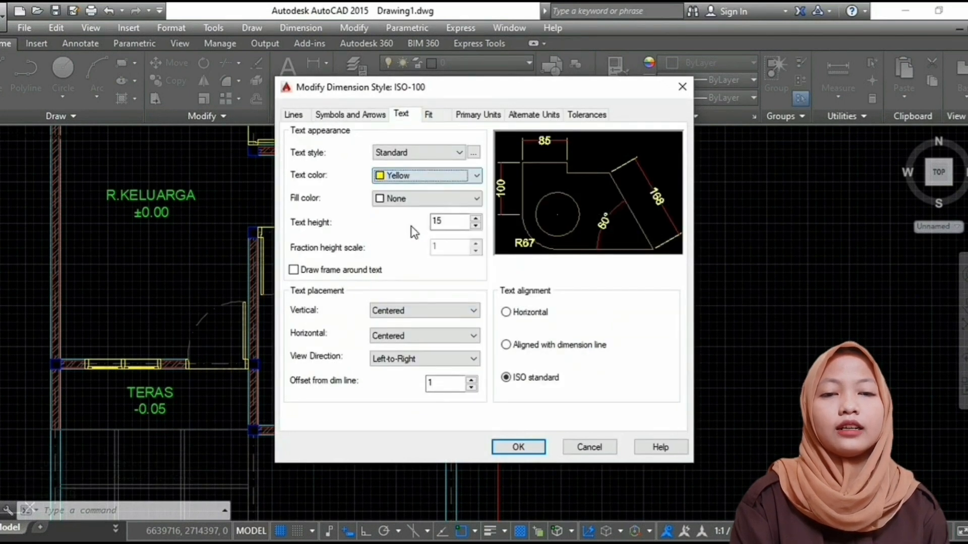
pyautogui.click(430, 311)
pyautogui.click(418, 336)
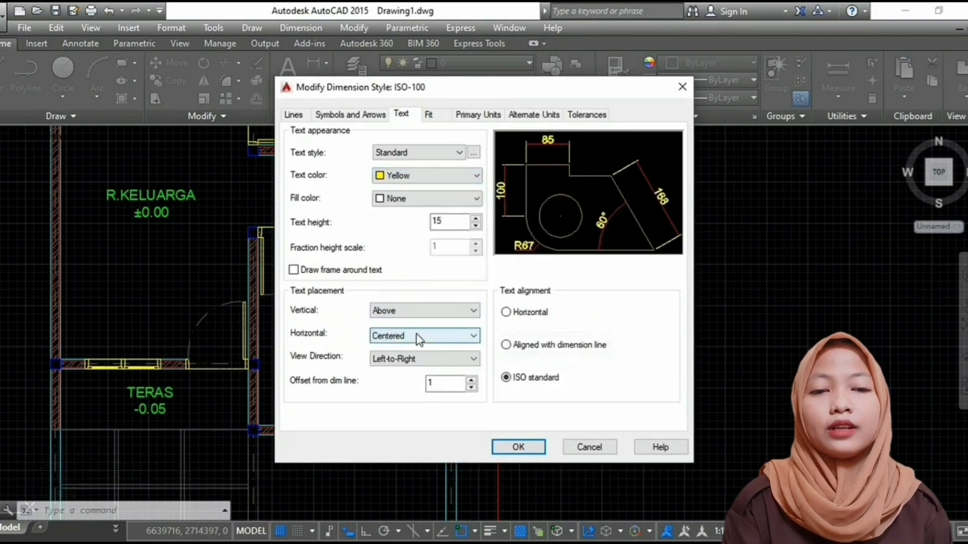
pyautogui.click(517, 447)
pyautogui.click(564, 396)
# - Add a horizontal linear dimension above the rear TAMAN, between its two rear columns
pyautogui.scroll(-5, 519, 309)
pyautogui.scroll(4, 527, 305)
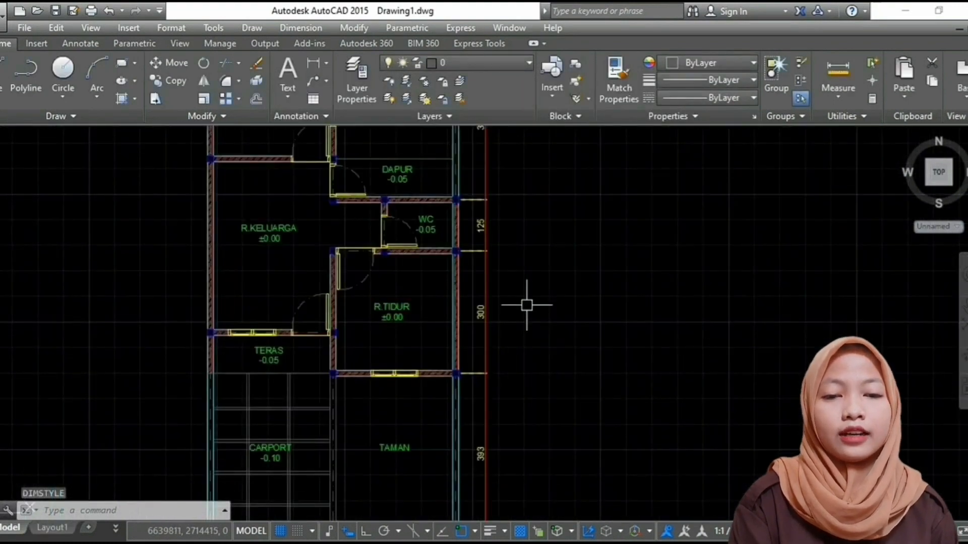
pyautogui.scroll(-3, 527, 305)
pyautogui.write('li')
pyautogui.press('Return')
pyautogui.scroll(3, 562, 162)
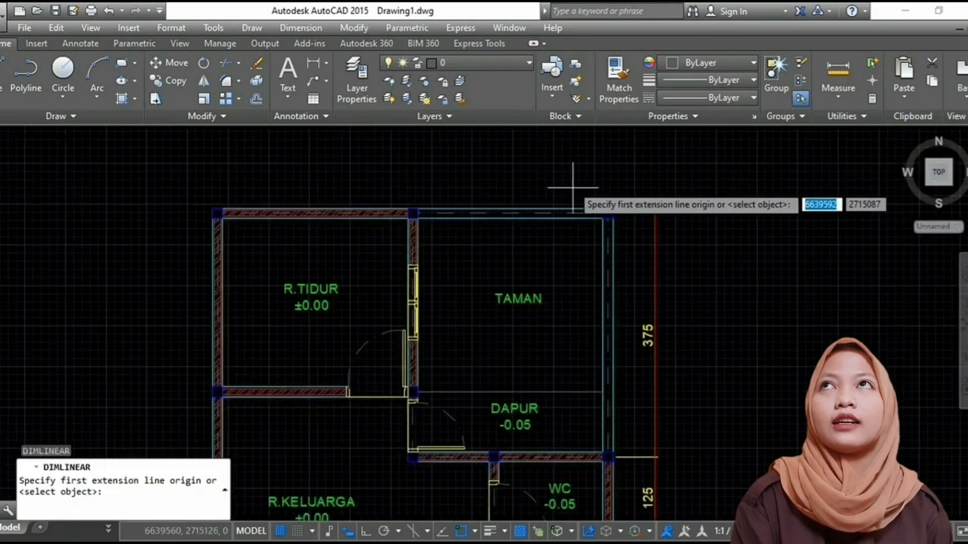
pyautogui.scroll(3, 659, 210)
pyautogui.click(656, 236)
pyautogui.click(159, 236)
pyautogui.scroll(-3, 145, 141)
pyautogui.moveTo(176, 184); pyautogui.dragTo(272, 306, button='middle')
pyautogui.click(244, 243)
# - Stretch the dimension above the rear TAMAN slightly closer to the rear wall
pyautogui.scroll(-3, 244, 243)
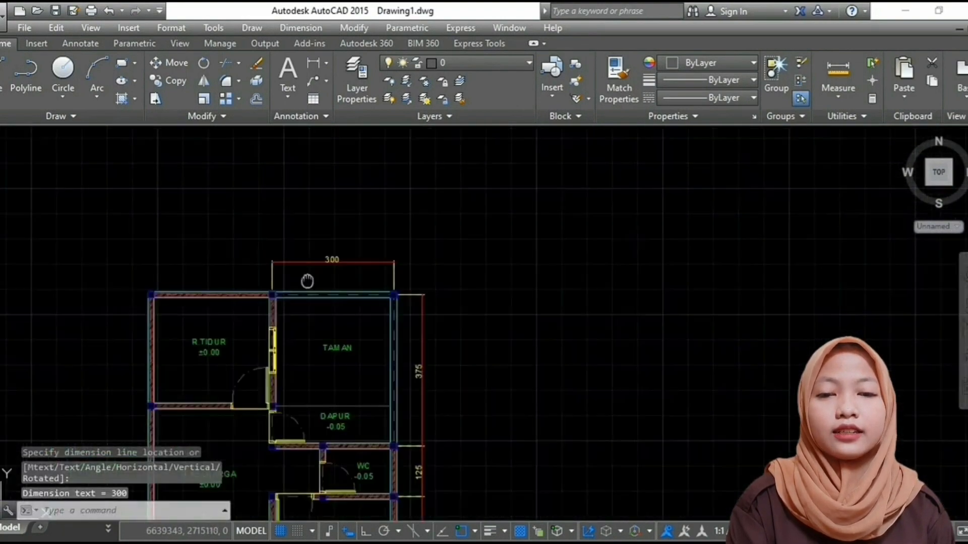
pyautogui.write('s')
pyautogui.press('Return')
pyautogui.click(499, 236)
pyautogui.click(263, 283)
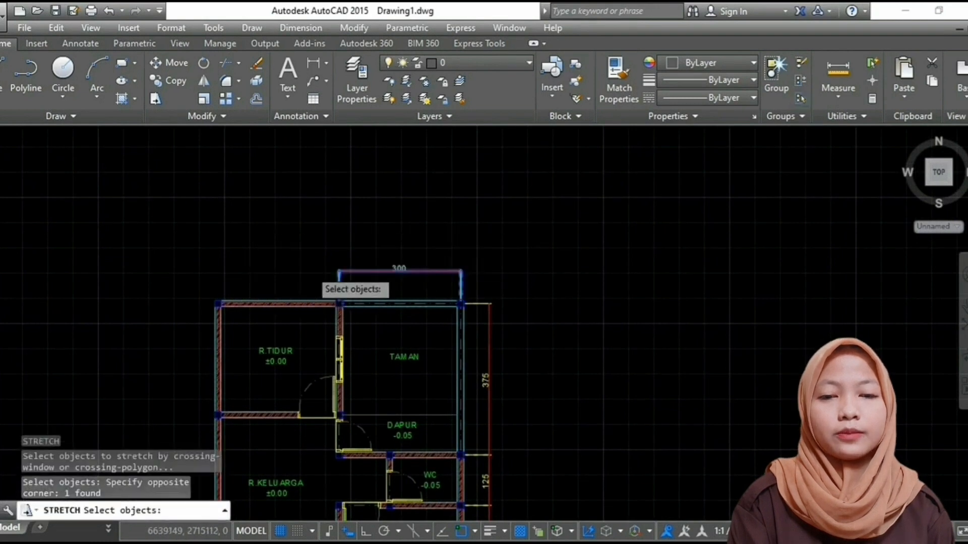
pyautogui.press('Return')
pyautogui.click(458, 239)
pyautogui.click(459, 246)
# - Continue the rear dimension chain across the back bedroom to its outer corner column
pyautogui.write('DCO')
pyautogui.press('Return')
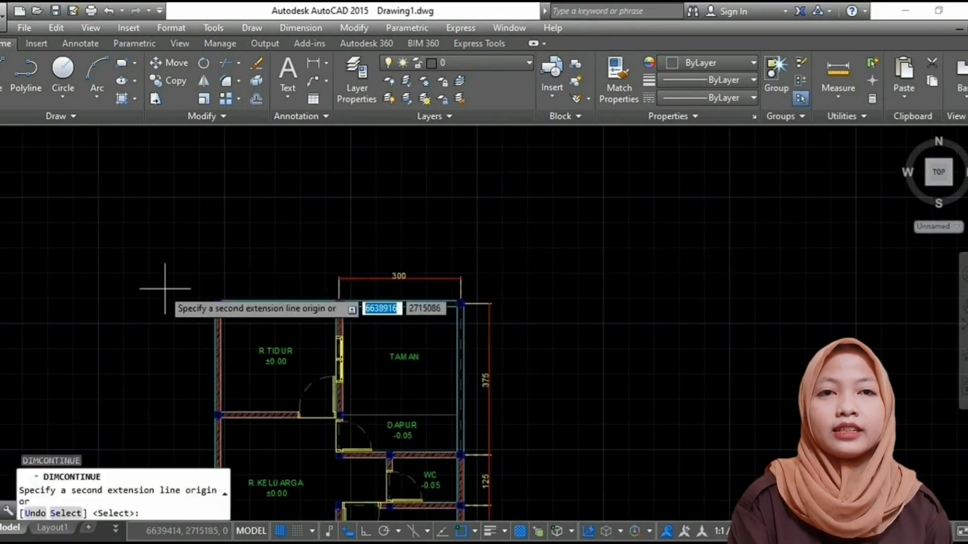
pyautogui.scroll(2, 210, 277)
pyautogui.click(252, 307)
pyautogui.press('Escape')
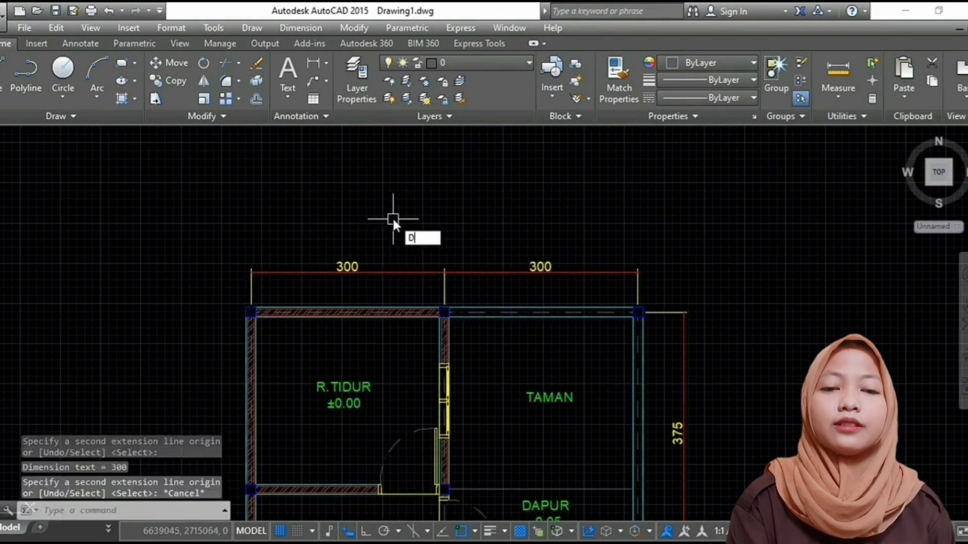
# - Add an overall width dimension above the rear chain, between the two outer corner columns
pyautogui.press('Return')
pyautogui.scroll(2, 676, 303)
pyautogui.click(609, 308)
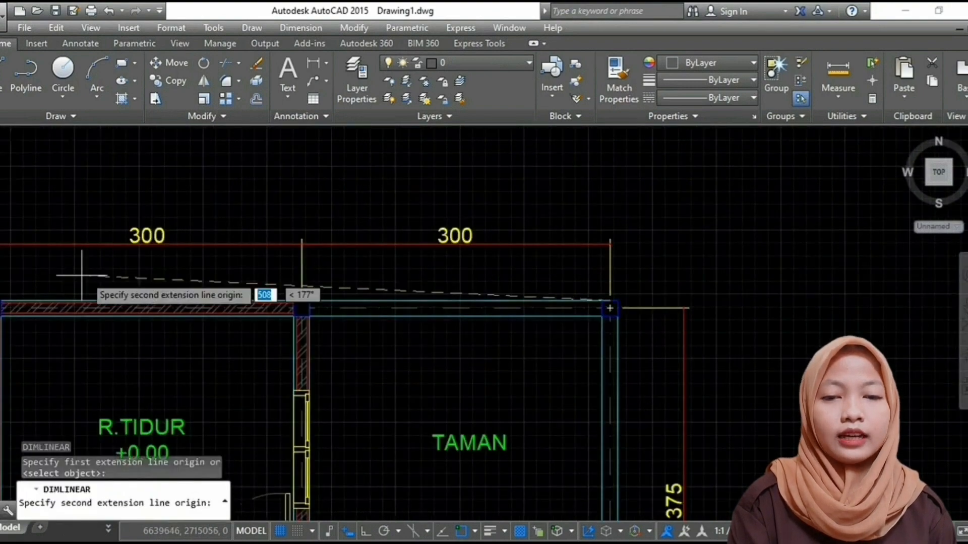
pyautogui.click(0, 308)
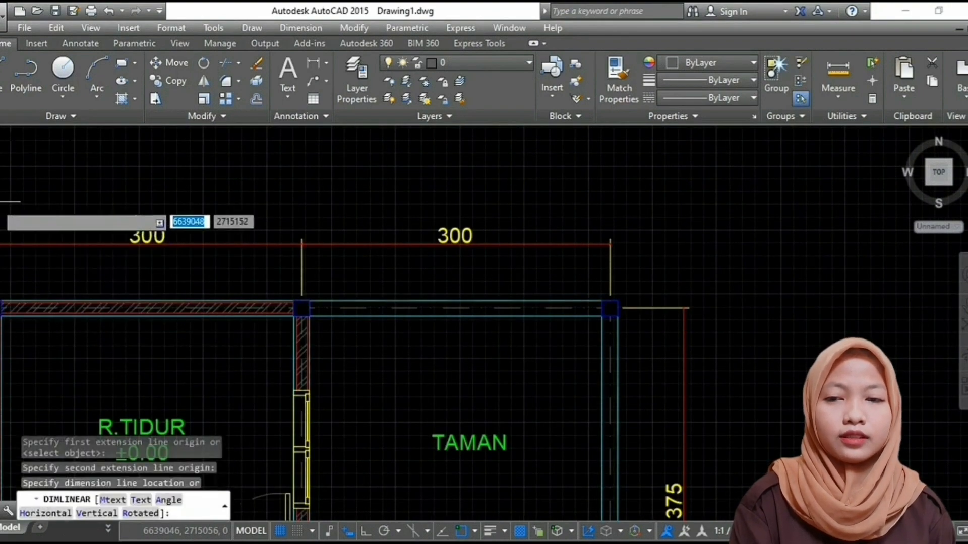
pyautogui.click(47, 209)
pyautogui.scroll(-4, 464, 214)
pyautogui.press('Return')
pyautogui.click(657, 164)
pyautogui.click(356, 225)
pyautogui.scroll(-2, 574, 274)
pyautogui.moveTo(575, 274); pyautogui.dragTo(558, 187, button='middle')
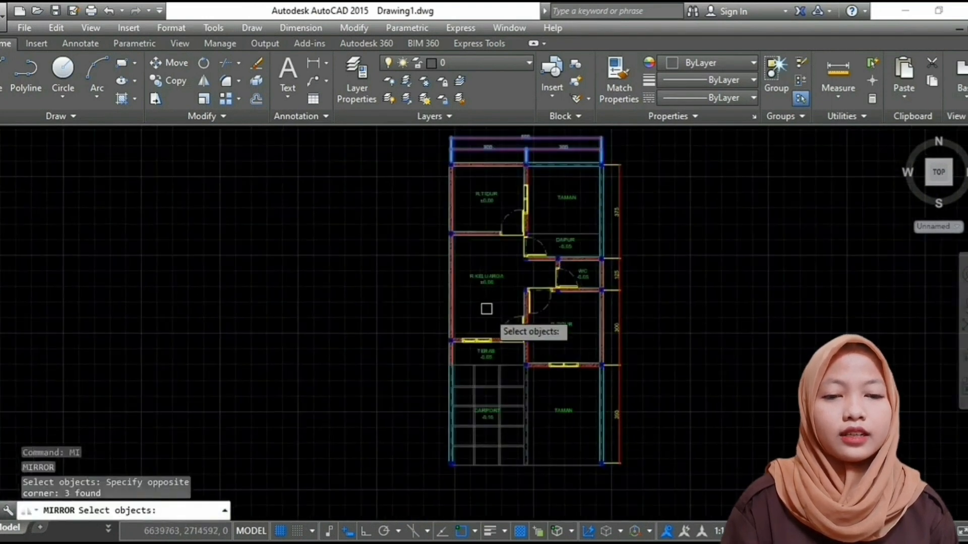
pyautogui.press('Return')
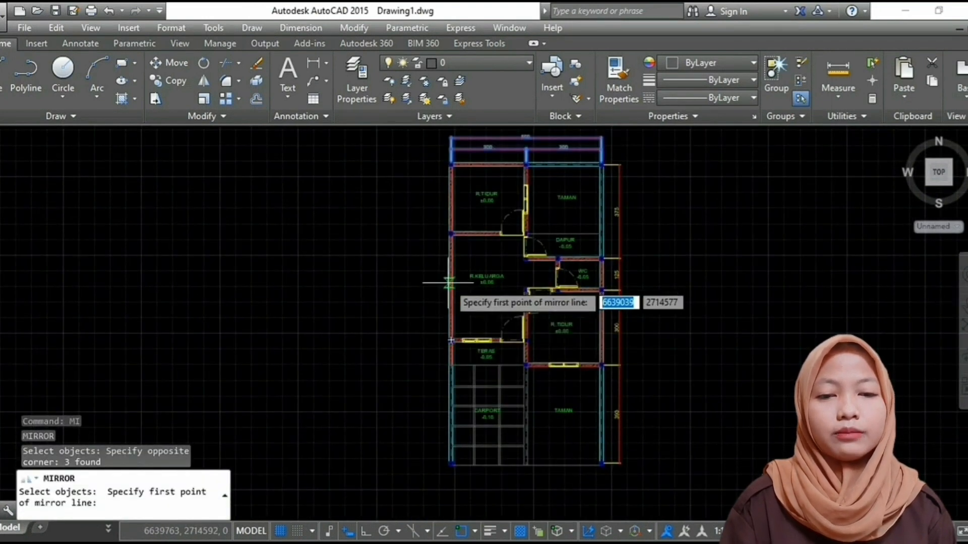
pyautogui.press('Escape')
# - Add an overall vertical dimension outside the east chain, from the front corner column to the rear corner column
pyautogui.press('Return')
pyautogui.scroll(9, 605, 454)
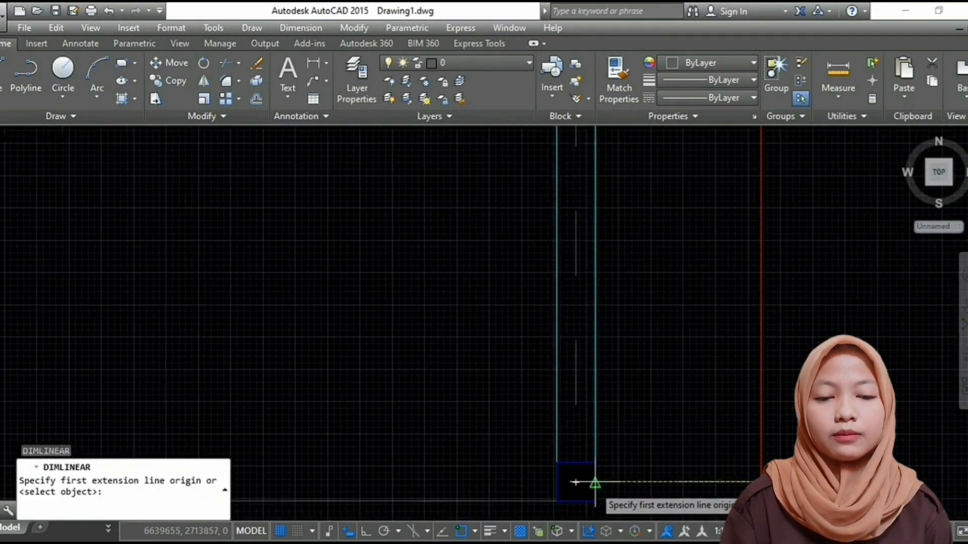
pyautogui.click(594, 488)
pyautogui.scroll(-5, 575, 262)
pyautogui.scroll(5, 560, 257)
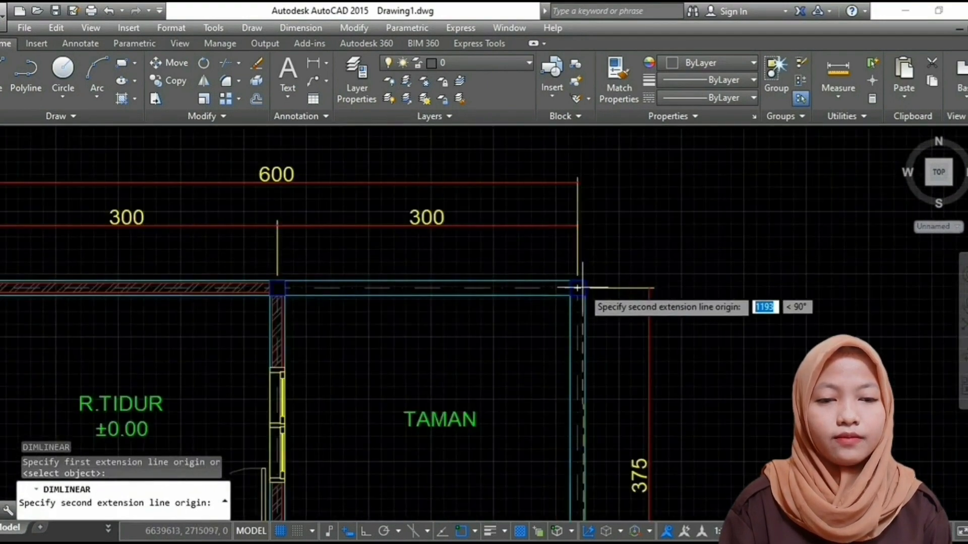
pyautogui.click(585, 288)
pyautogui.click(709, 303)
# - Add a two-line title "DENAH" and "SKALA 1 : 100" below the floor plan with a text height of 75
pyautogui.scroll(-6, 656, 352)
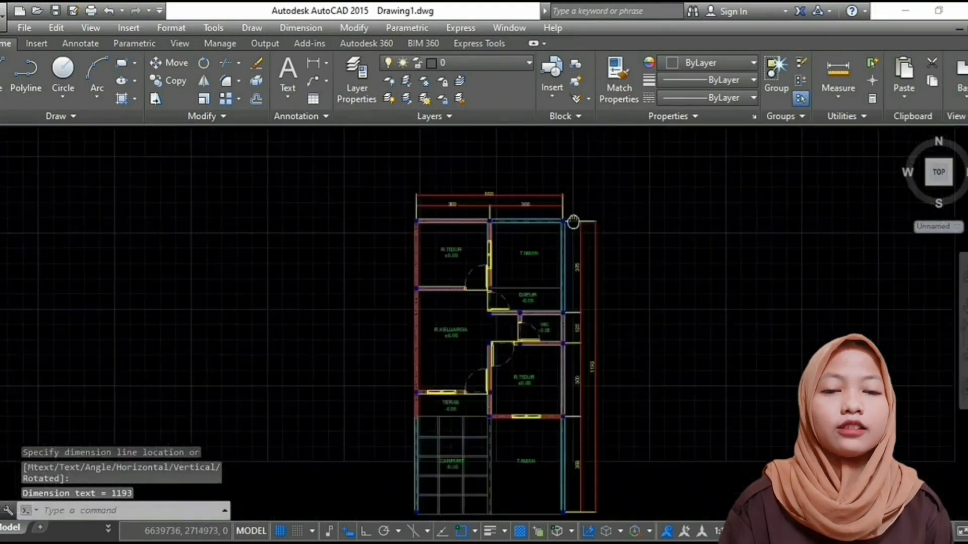
pyautogui.write('t')
pyautogui.press('Return')
pyautogui.click(539, 370)
pyautogui.click(624, 400)
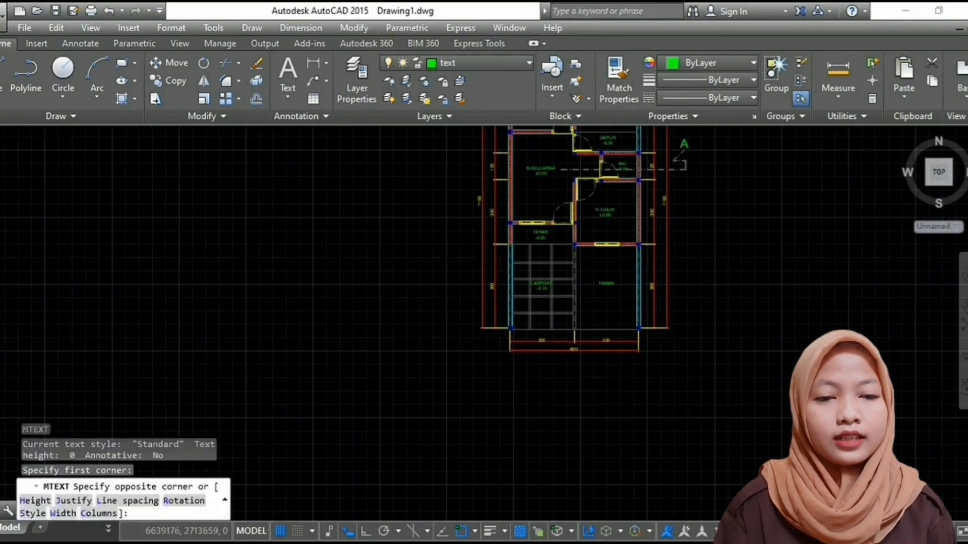
pyautogui.write('DENAH')
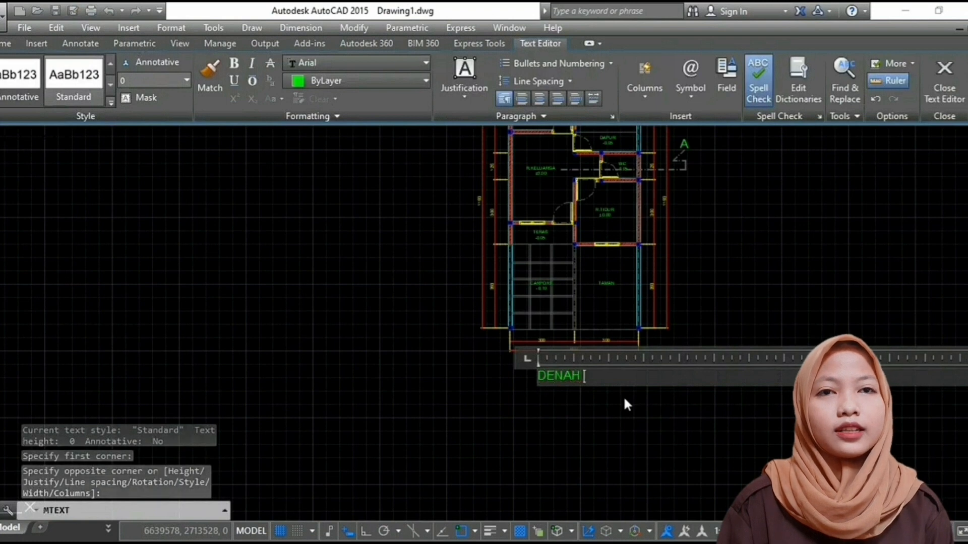
pyautogui.press('Return')
pyautogui.write('SKALA 1 : 100')
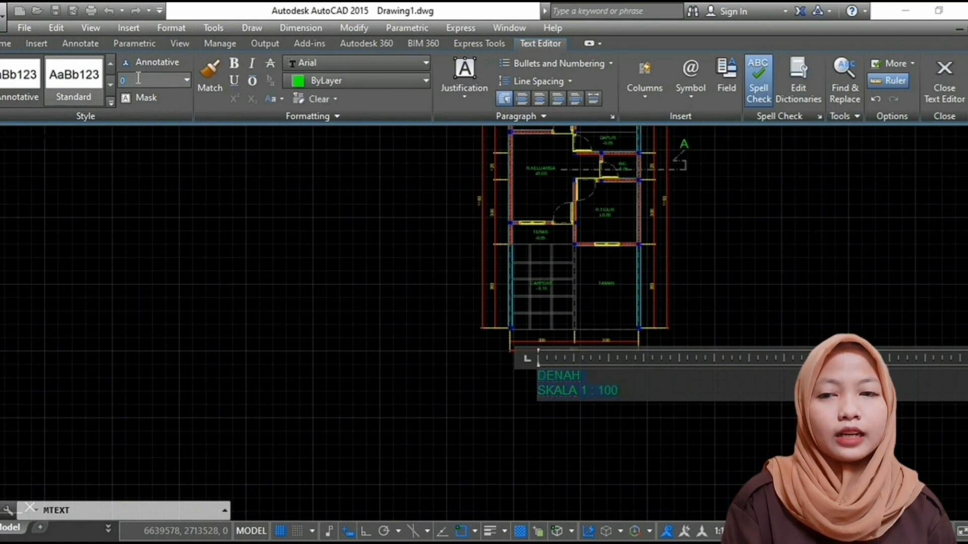
pyautogui.press('Return')
pyautogui.click(291, 336)
pyautogui.click(550, 393)
pyautogui.click(557, 385)
pyautogui.click(625, 371)
pyautogui.click(735, 379)
pyautogui.press('Escape')
# - Move the drawing title slightly lower beneath the plan's overall width dimension
pyautogui.write('m')
pyautogui.press('Return')
pyautogui.click(622, 404)
pyautogui.press('Return')
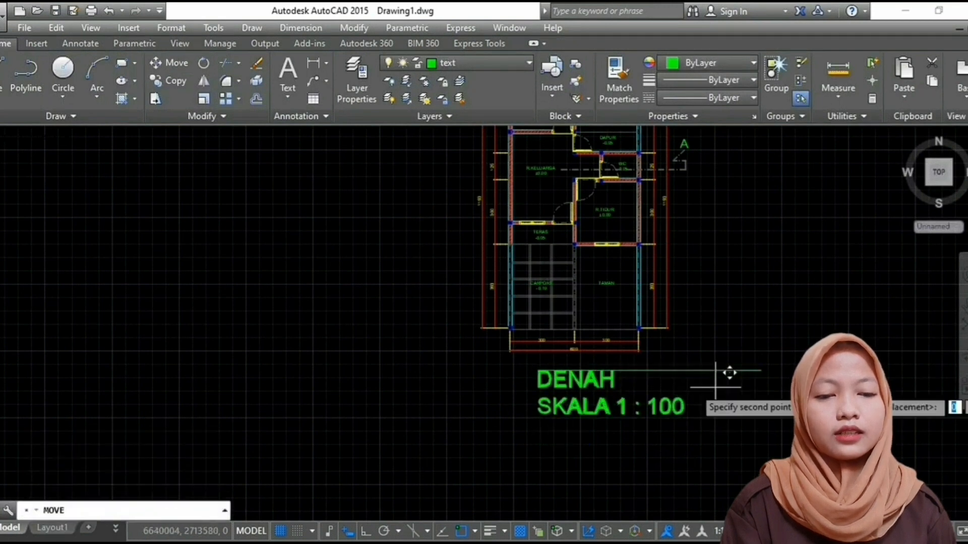
pyautogui.click(644, 397)
pyautogui.click(639, 412)
pyautogui.press('Escape')
# - Set the title's text height to 50 for "DENAH" and 25 for "SKALA 1 : 100"
pyautogui.write('TR')
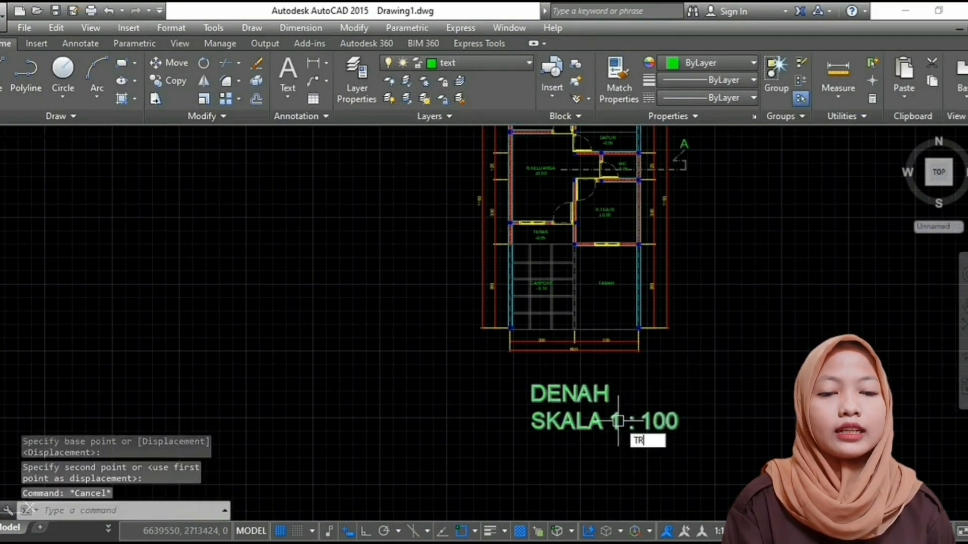
pyautogui.press('BackSpace')
pyautogui.press('BackSpace')
pyautogui.write('ed')
pyautogui.press('Return')
pyautogui.click(618, 421)
pyautogui.hotkey('ctrl', 'a')
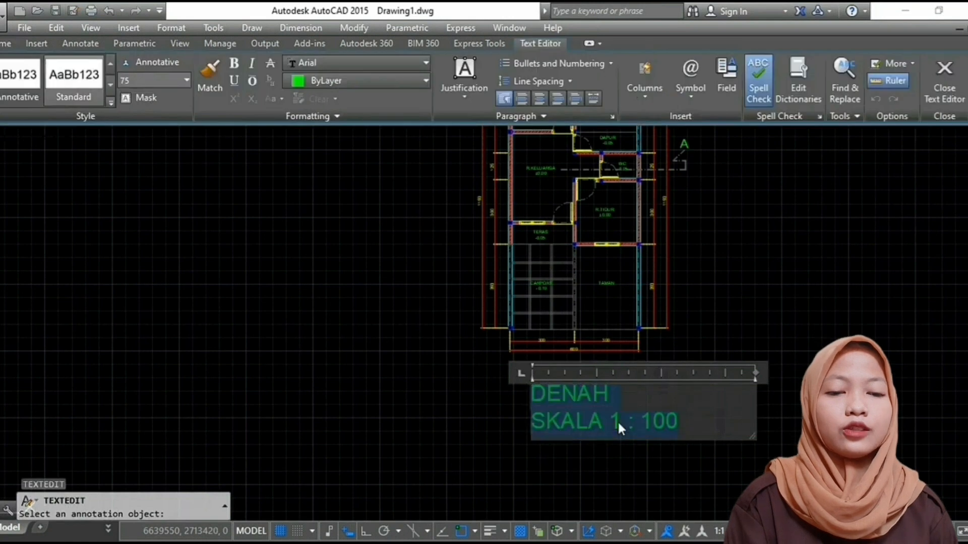
pyautogui.write('50')
pyautogui.press('Return')
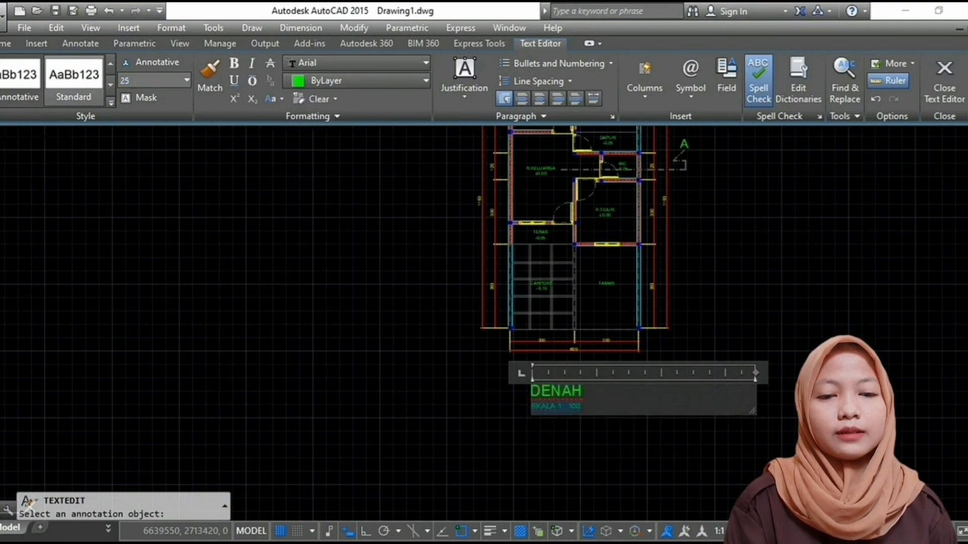
pyautogui.click(564, 417)
pyautogui.press('Escape')
# - Move the two-line title slightly up and to the right beneath the plan's overall width dimension
pyautogui.scroll(5, 564, 417)
pyautogui.write('m')
pyautogui.press('Return')
pyautogui.click(495, 349)
pyautogui.press('Return')
pyautogui.click(393, 338)
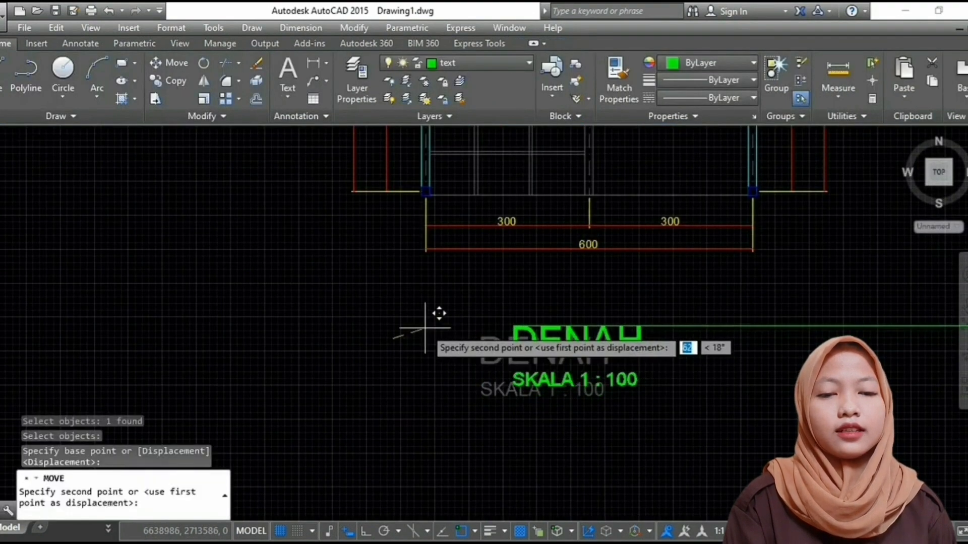
pyautogui.click(426, 313)
pyautogui.press('Escape')
pyautogui.write('l')
pyautogui.press('Return')
pyautogui.press('Escape')
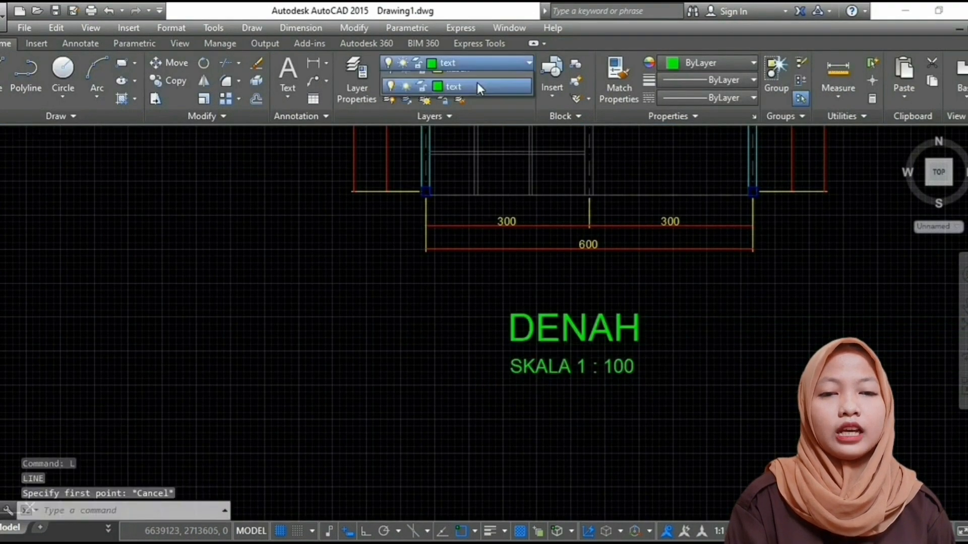
# - Draw a horizontal line on layer 0 between "DENAH" and "SKALA 1 : 100", extending right to the plan's east edge
pyautogui.click(469, 62)
pyautogui.click(469, 80)
pyautogui.write('l')
pyautogui.press('Return')
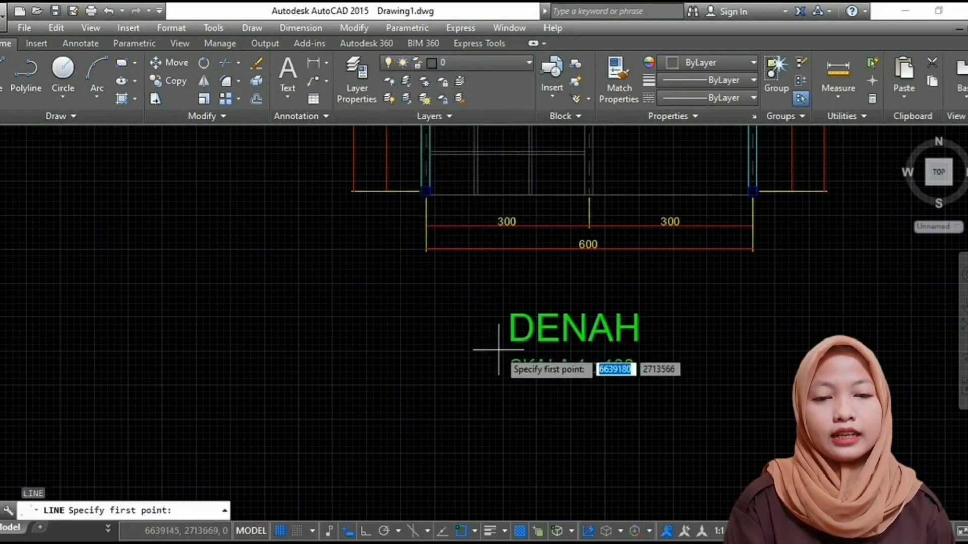
pyautogui.click(498, 349)
pyautogui.press('F8')
pyautogui.click(753, 327)
pyautogui.press('Escape')
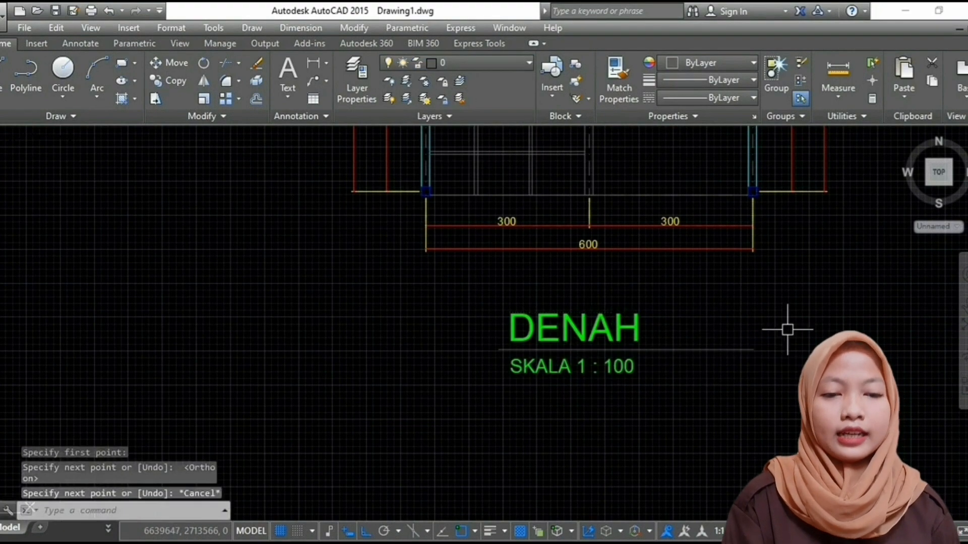
# - Draw a circle with a radius of about 85 centred on the right end of the title line
pyautogui.write('c')
pyautogui.press('Return')
pyautogui.click(753, 348)
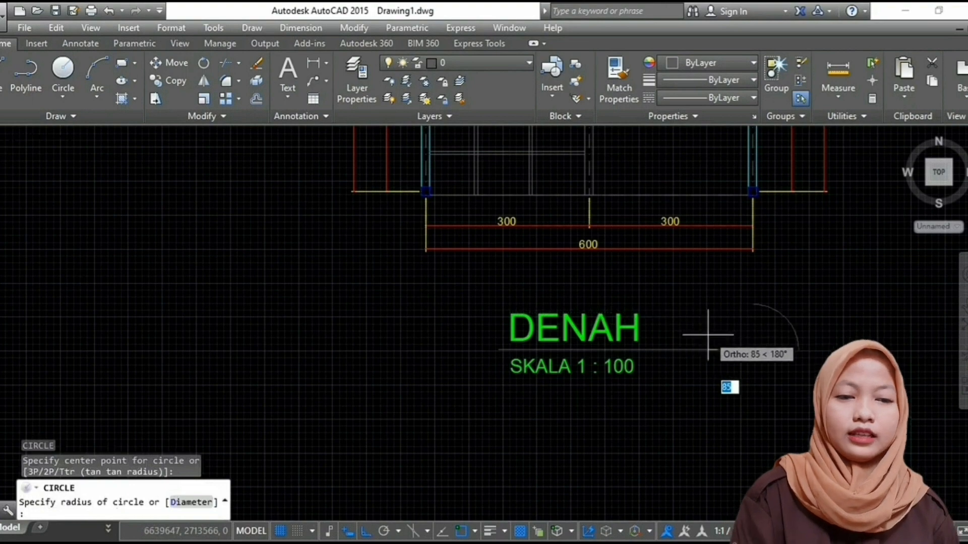
pyautogui.click(707, 331)
pyautogui.press('Escape')
# - Move the circle left so that its right quadrant meets the right end of the title line
pyautogui.write('m')
pyautogui.press('Return')
pyautogui.click(801, 341)
pyautogui.press('Return')
pyautogui.click(799, 349)
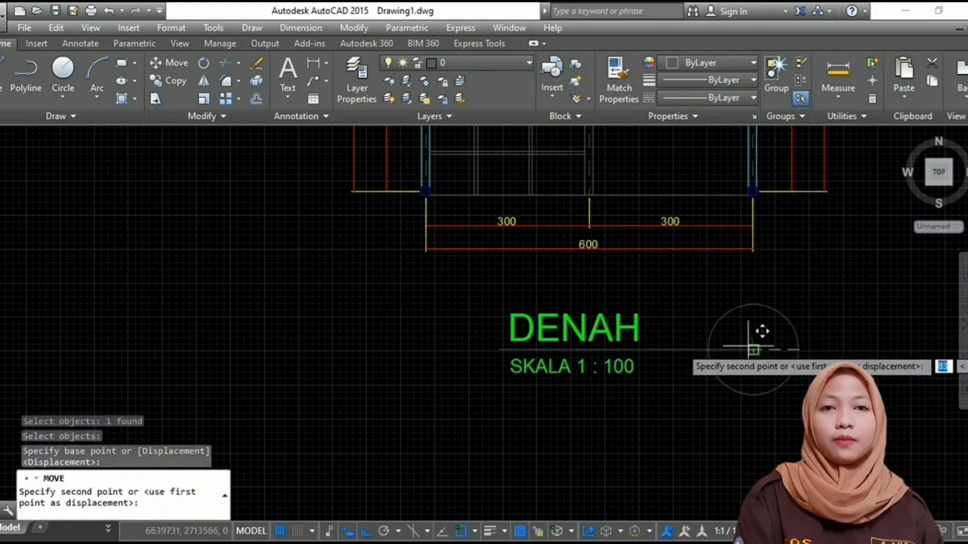
pyautogui.click(753, 349)
pyautogui.press('Escape')
# - Move the title, its dividing line and the circle together slightly up and left, roughly centred beneath the floor plan
pyautogui.scroll(-6, 655, 330)
pyautogui.scroll(4, 680, 320)
pyautogui.write('m')
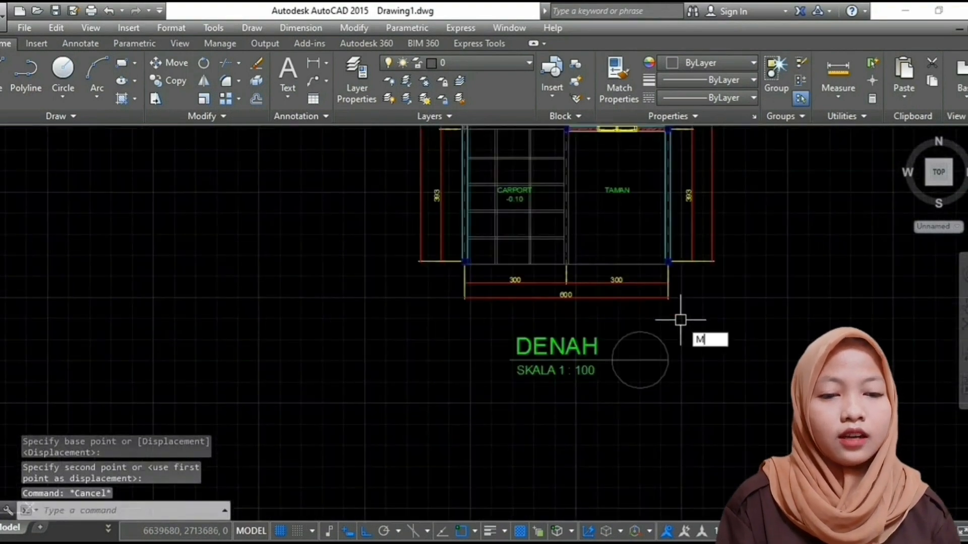
pyautogui.press('Return')
pyautogui.click(680, 321)
pyautogui.click(521, 425)
pyautogui.press('Return')
pyautogui.click(719, 378)
pyautogui.click(705, 368)
pyautogui.press('Escape')
pyautogui.scroll(-4, 682, 323)
pyautogui.moveTo(682, 323); pyautogui.dragTo(659, 391, button='middle')
pyautogui.scroll(2, 579, 309)
pyautogui.moveTo(579, 309); pyautogui.dragTo(417, 315, button='middle')
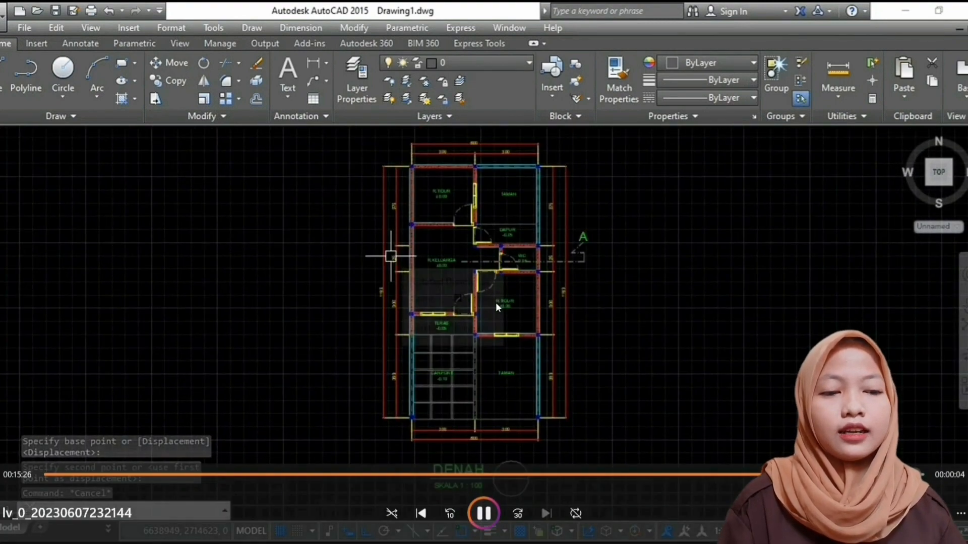